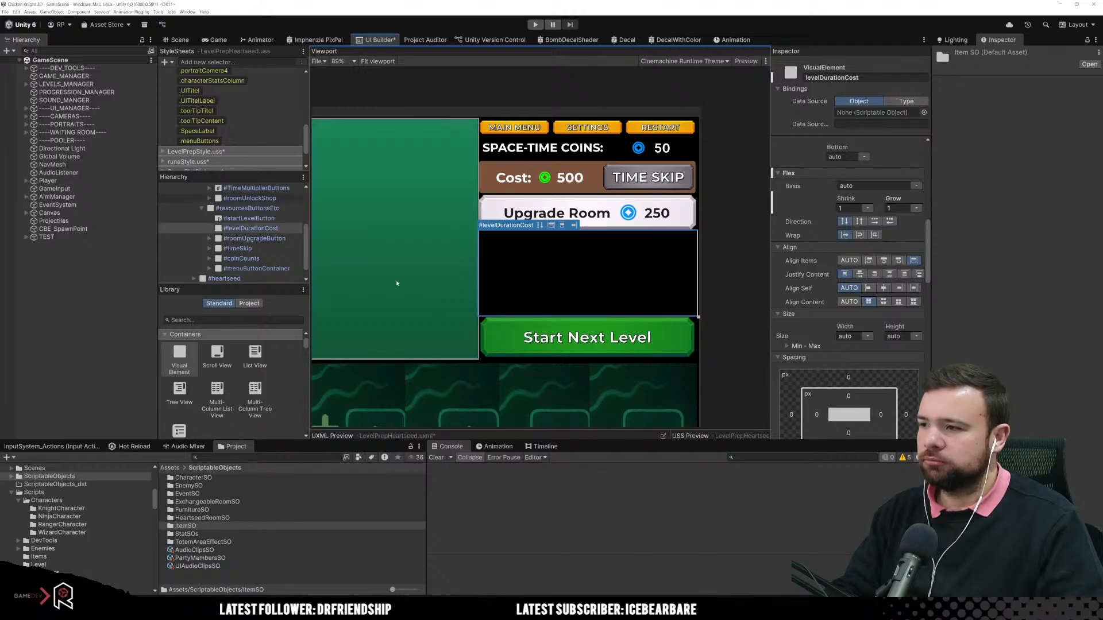
# Step: Add a VisualElement inside levelDurationCost, duplicate it to get two children, and select levelDurationCost again
pyautogui.moveTo(179, 357); pyautogui.dragTo(259, 228)
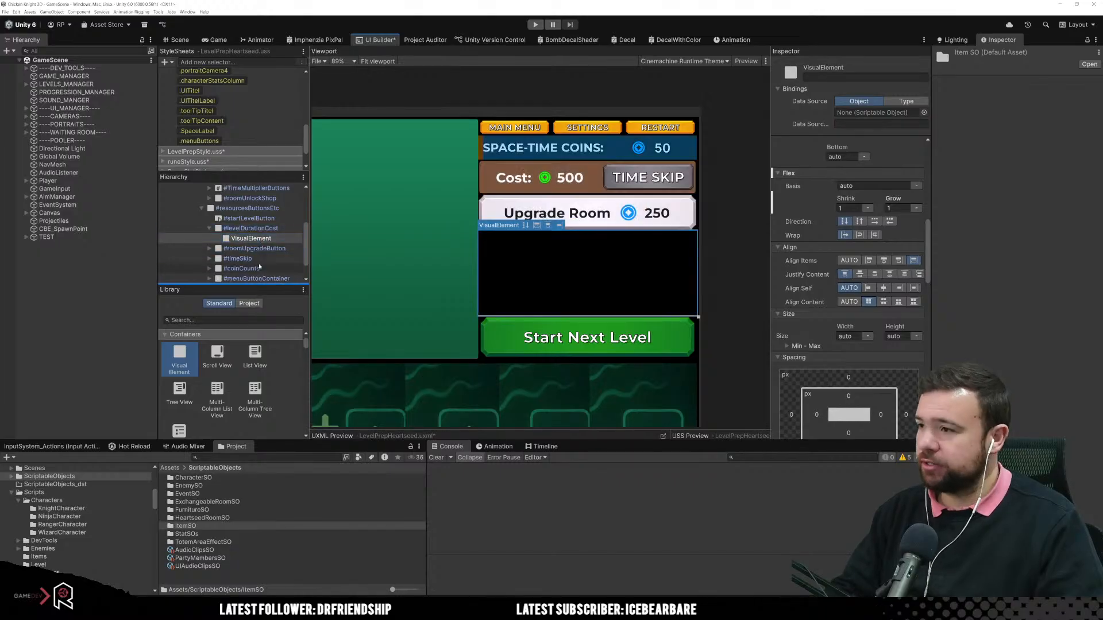
pyautogui.click(251, 238)
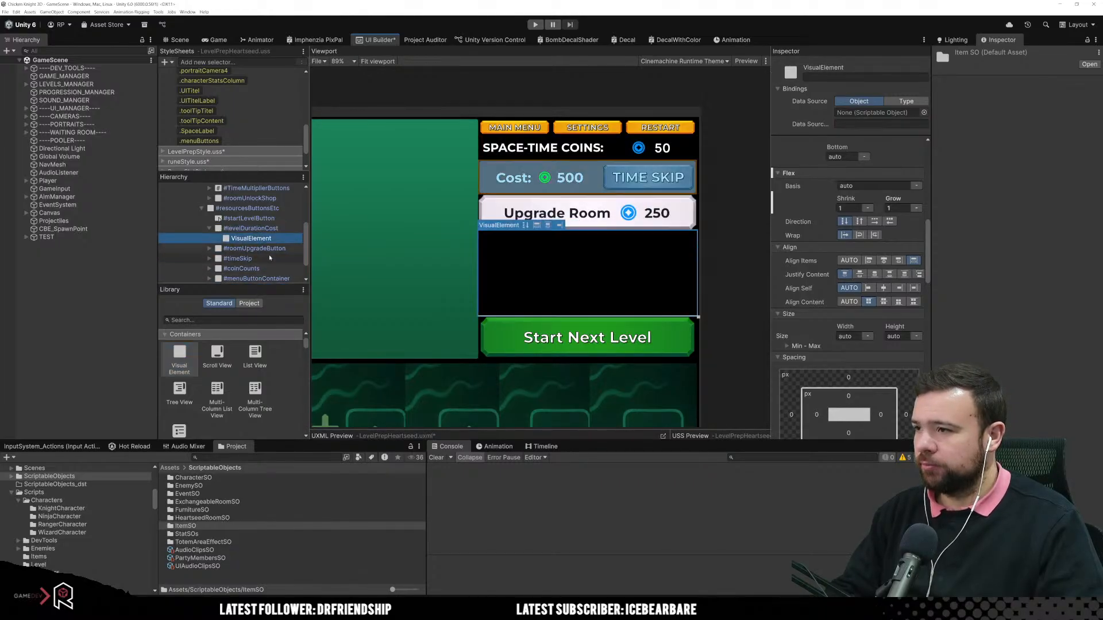
pyautogui.hotkey('ctrl', 'd')
pyautogui.click(259, 228)
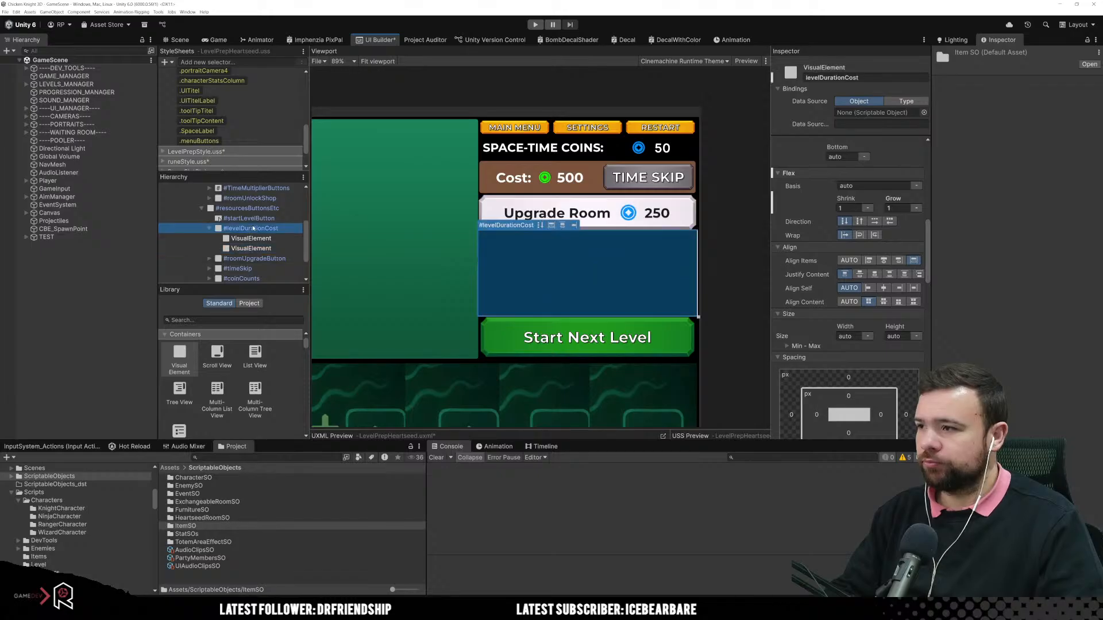
pyautogui.click(535, 228)
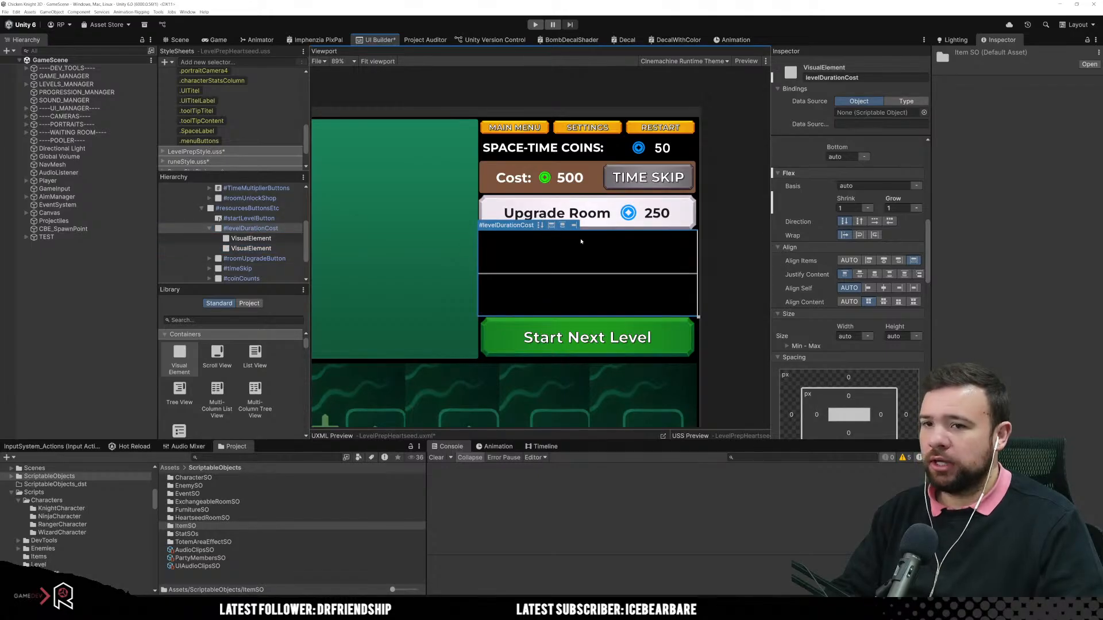
pyautogui.click(551, 226)
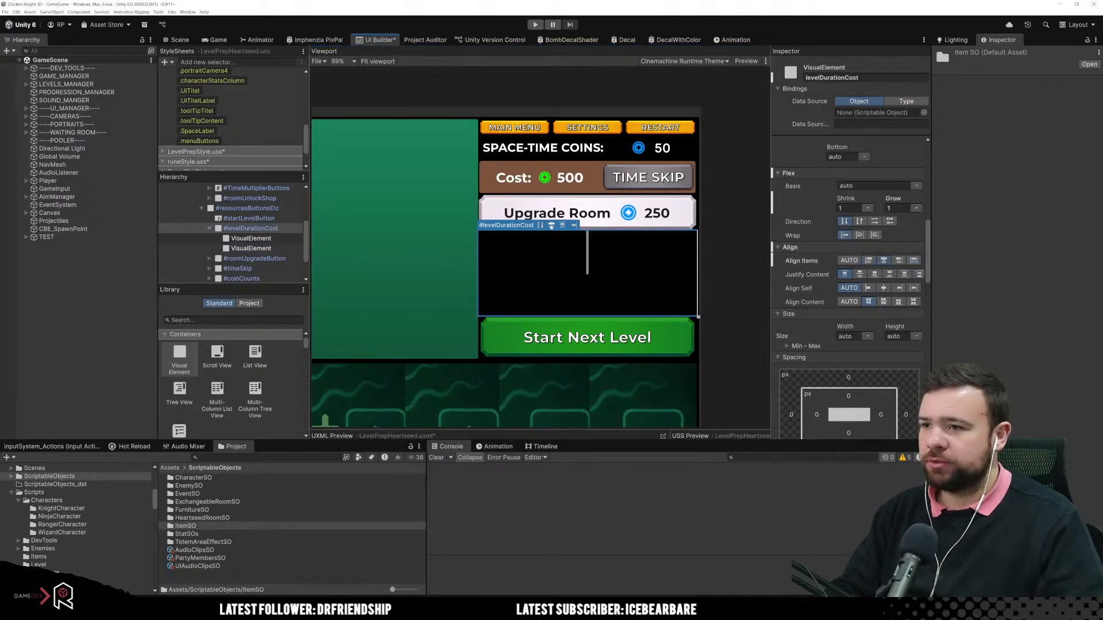
pyautogui.click(551, 226)
pyautogui.click(551, 226)
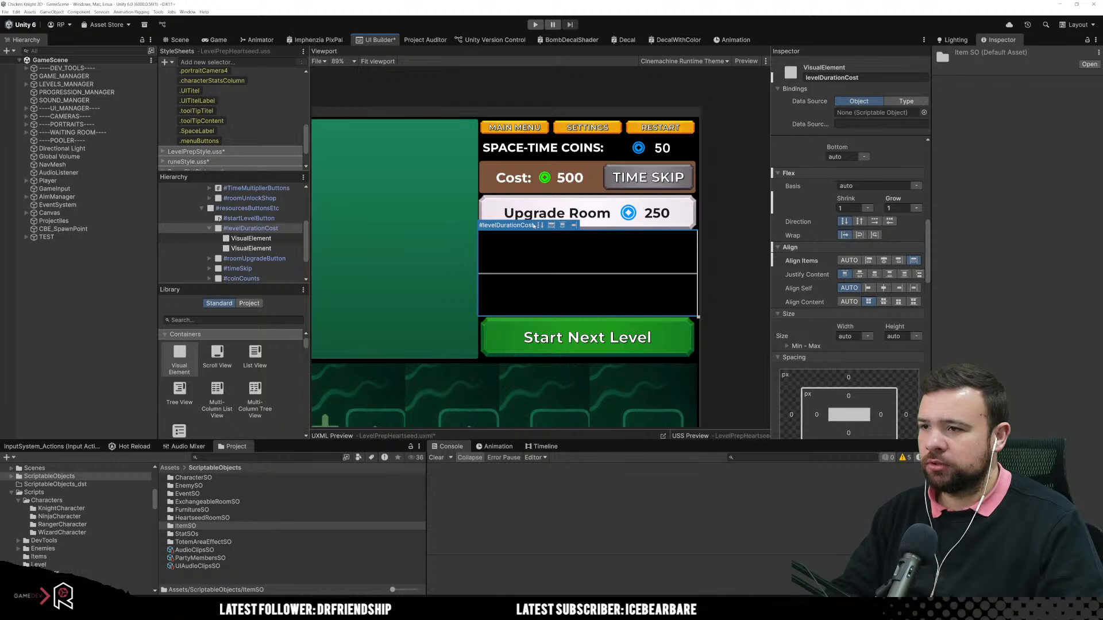
# Step: Set levelDurationCost's flex direction to row so its two children sit side by side
pyautogui.click(538, 225)
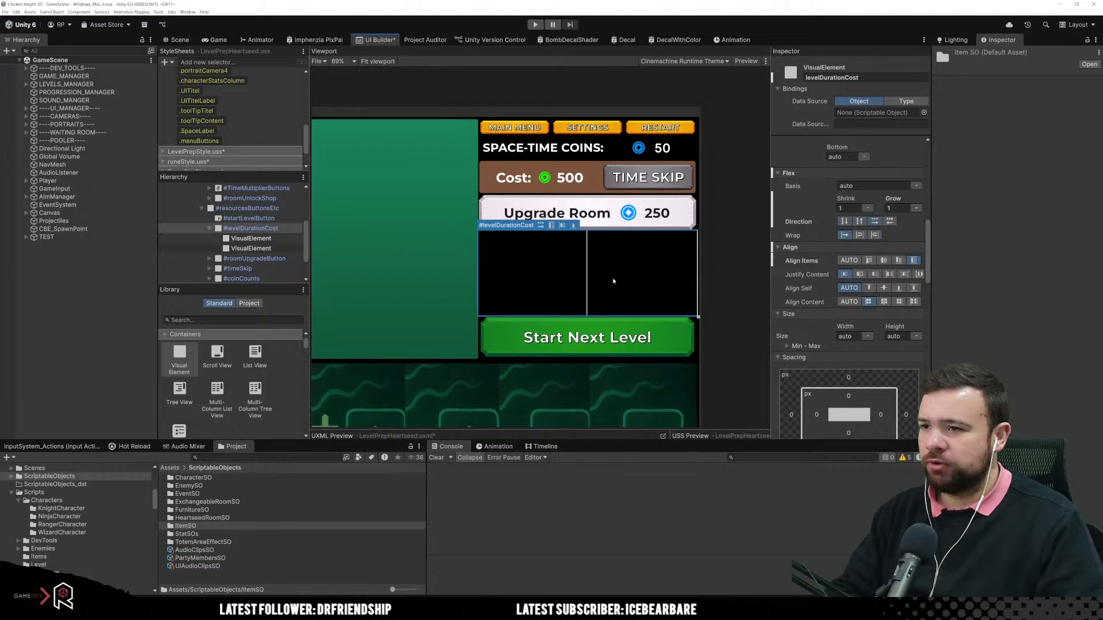
pyautogui.click(560, 278)
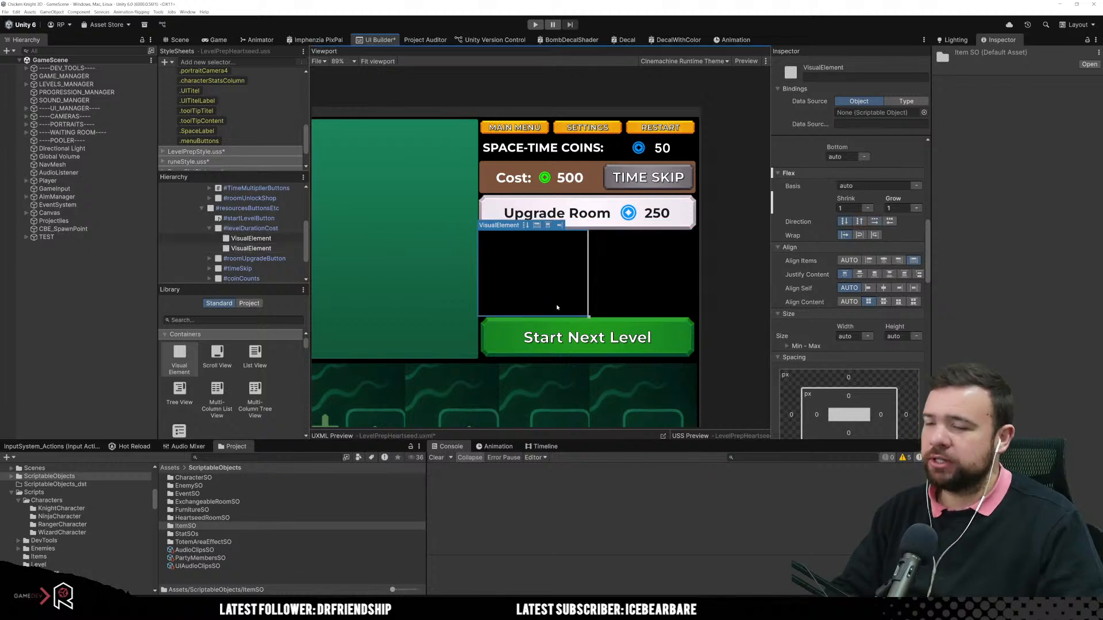
# Step: Name the first child VisualElement of levelDurationCost levelCost
pyautogui.click(253, 249)
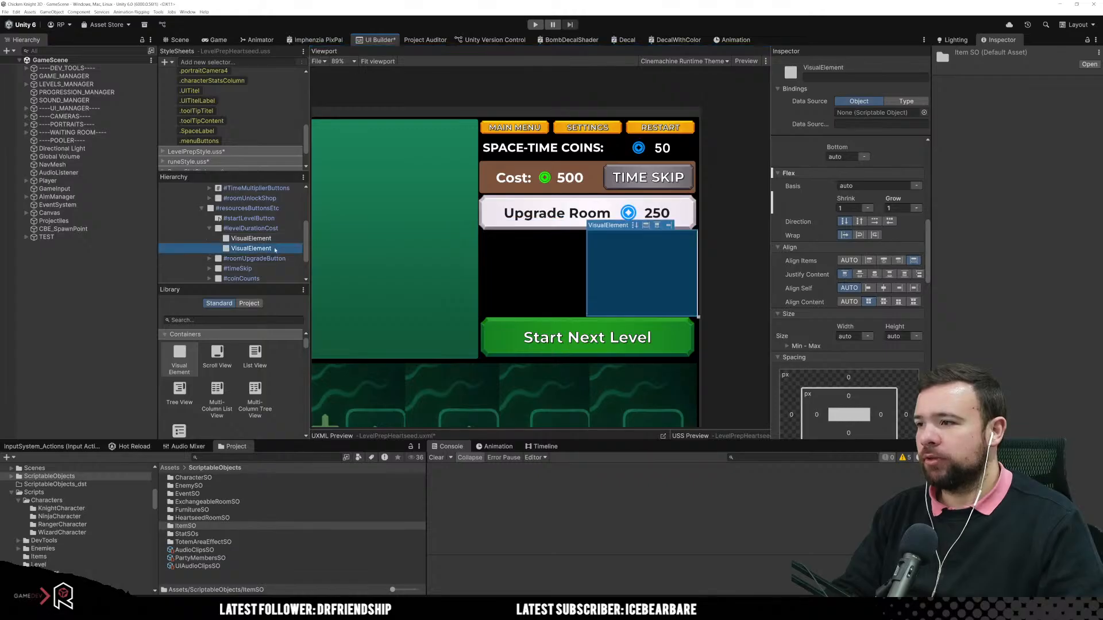
pyautogui.click(253, 239)
pyautogui.click(835, 78)
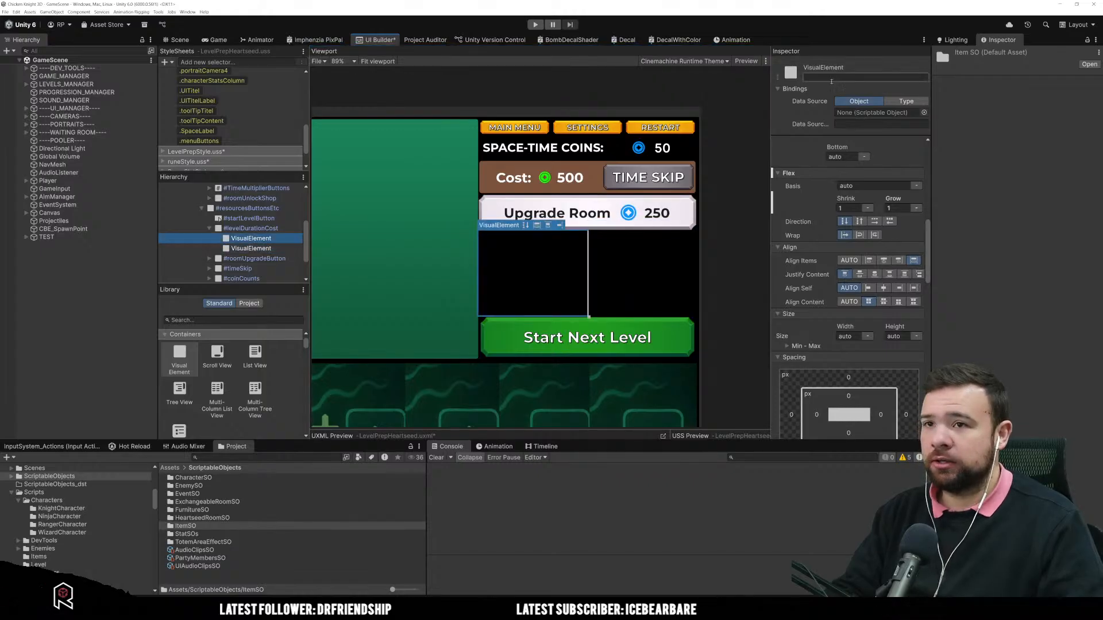
pyautogui.write('level')
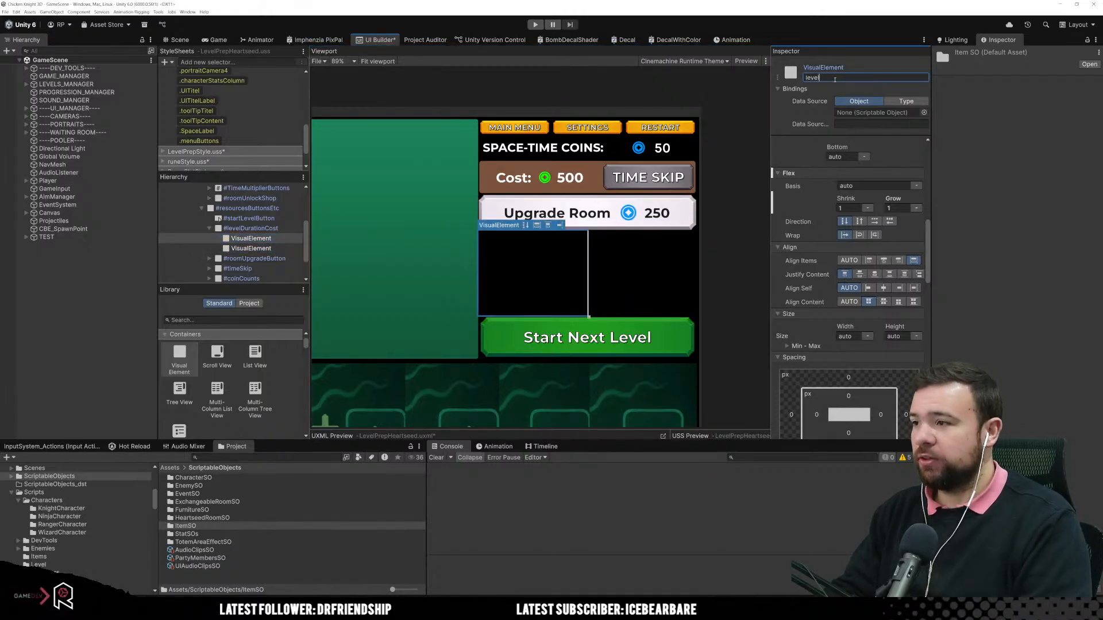
pyautogui.write('Cost')
pyautogui.press('Return')
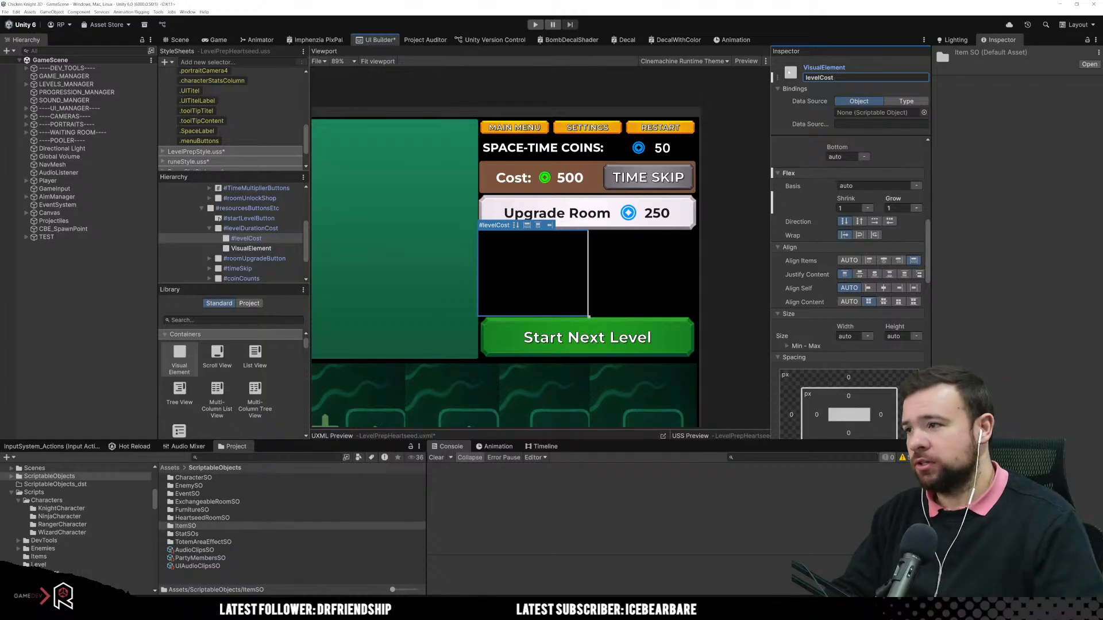
# Step: Name the second child VisualElement of levelDurationCost levelDuration
pyautogui.click(250, 248)
pyautogui.click(823, 78)
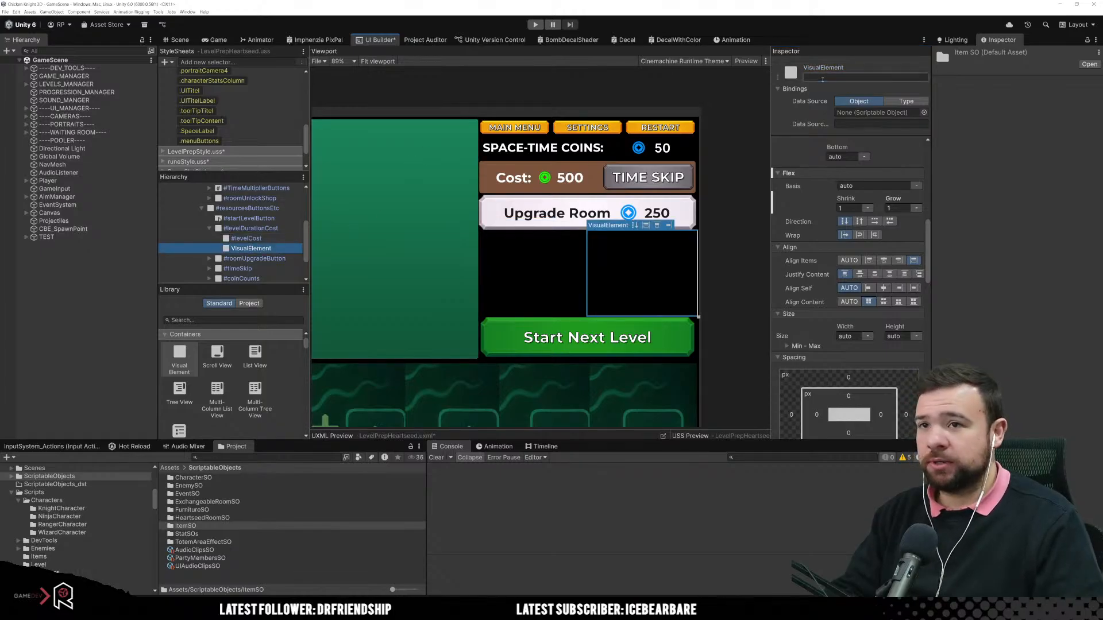
pyautogui.write('l')
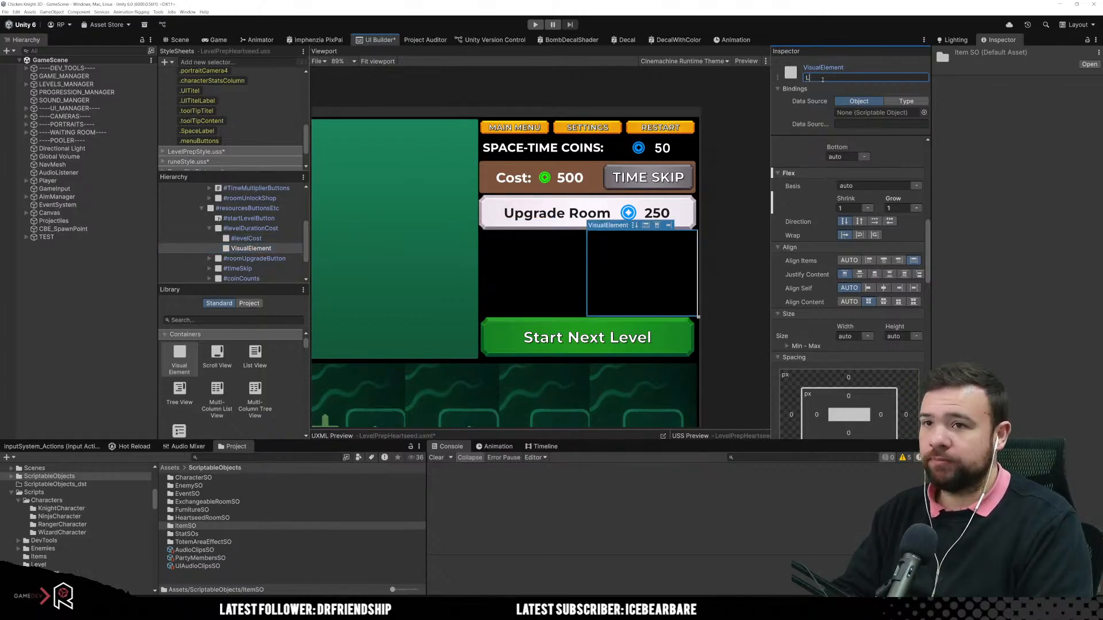
pyautogui.write('evelDuration')
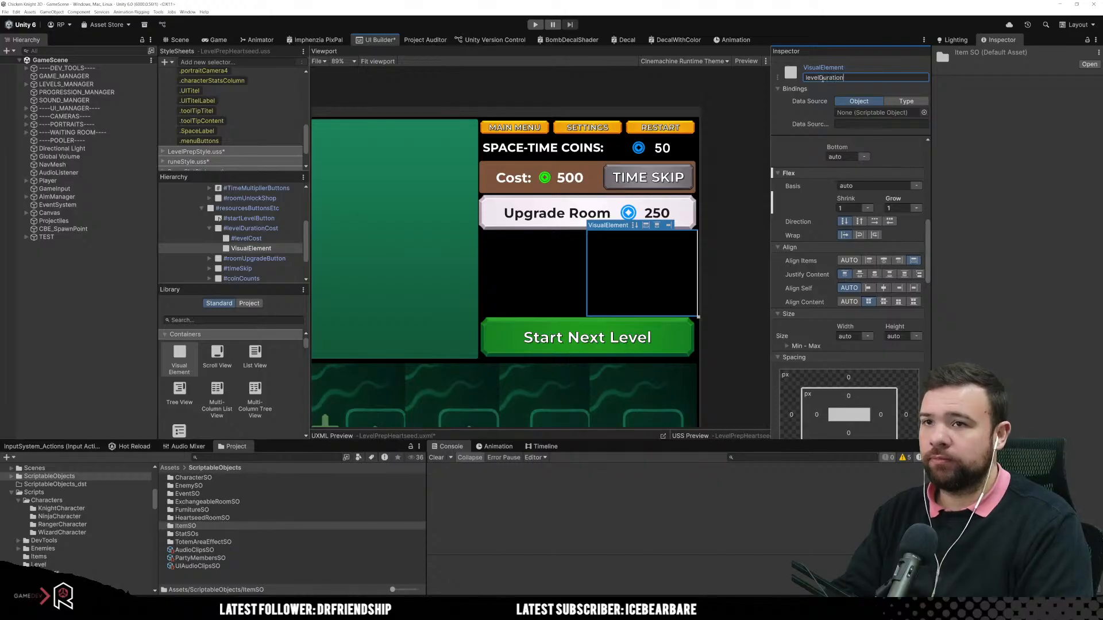
pyautogui.press('Return')
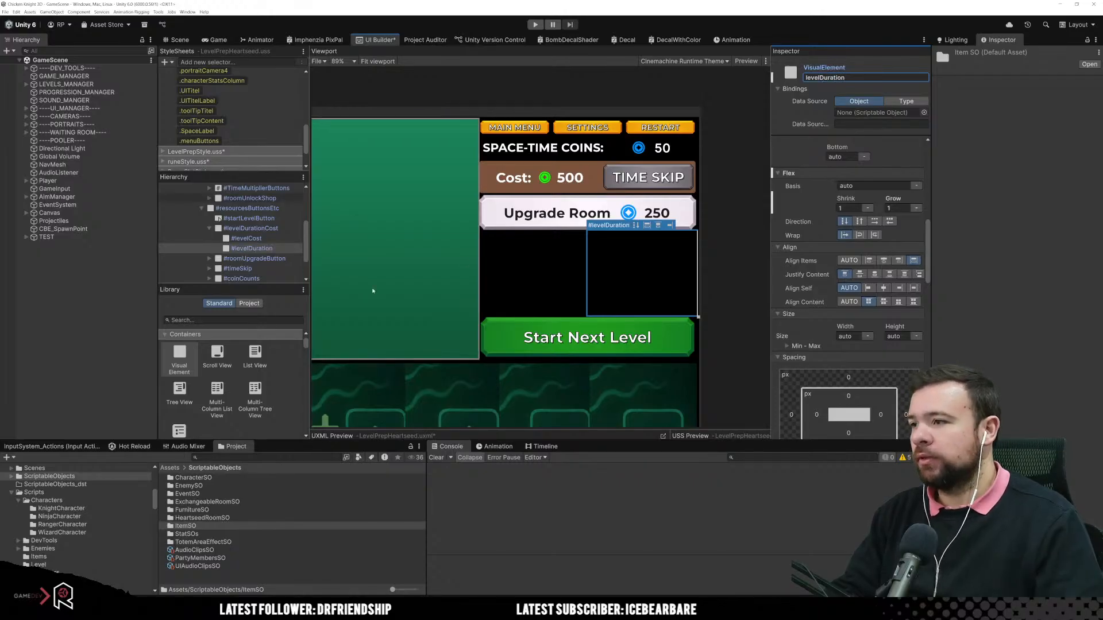
# Step: Add a Label inside levelCost, duplicate it, and move the copy into levelDuration
pyautogui.scroll(-4, 208, 394)
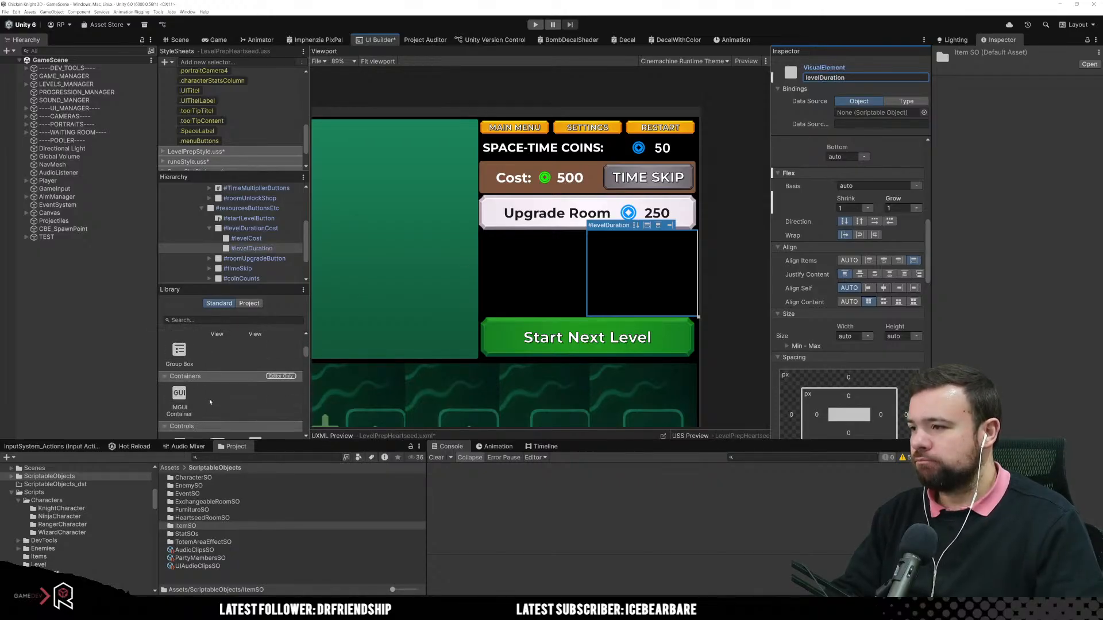
pyautogui.moveTo(179, 366); pyautogui.dragTo(261, 237)
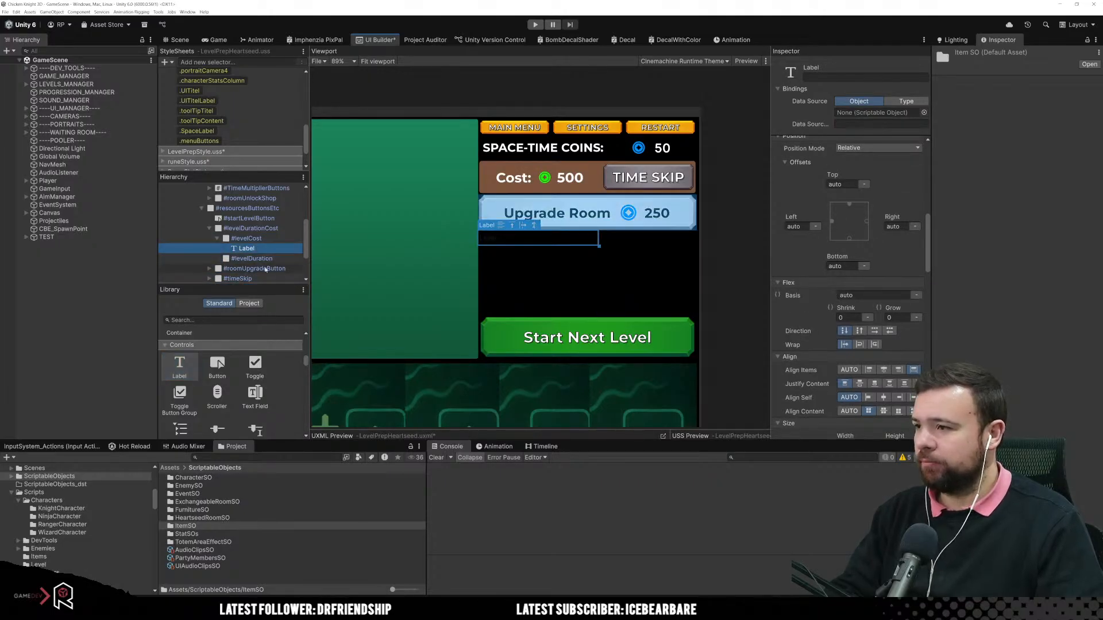
pyautogui.hotkey('ctrl', 'd')
pyautogui.moveTo(265, 259); pyautogui.dragTo(262, 268)
# Step: Set the text of the Label in levelCost to "Total Level Cost"
pyautogui.click(261, 248)
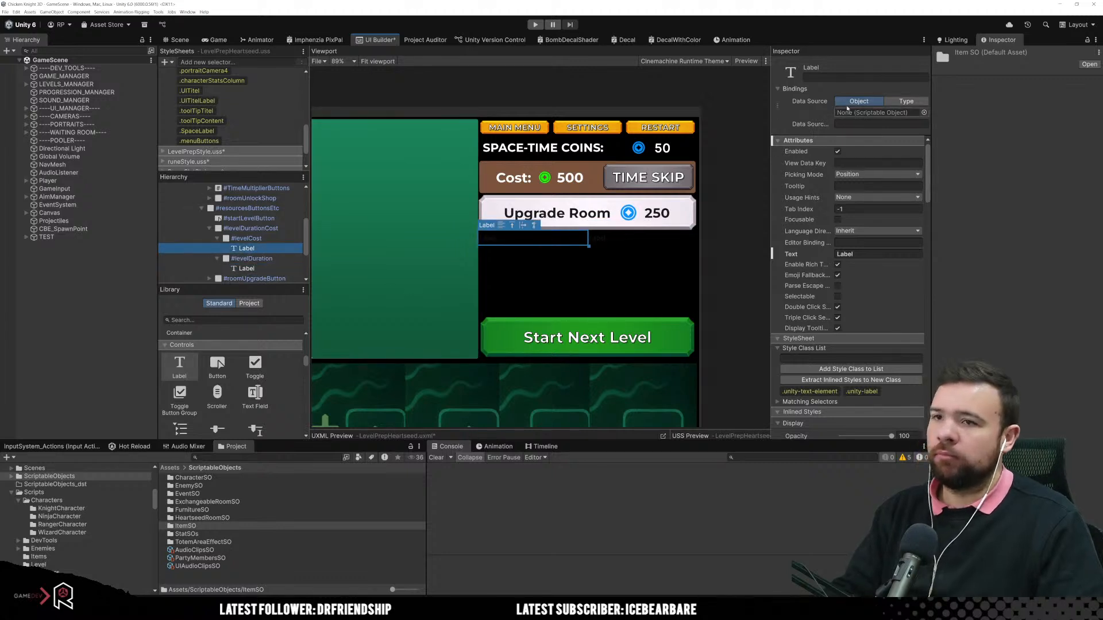
pyautogui.click(870, 253)
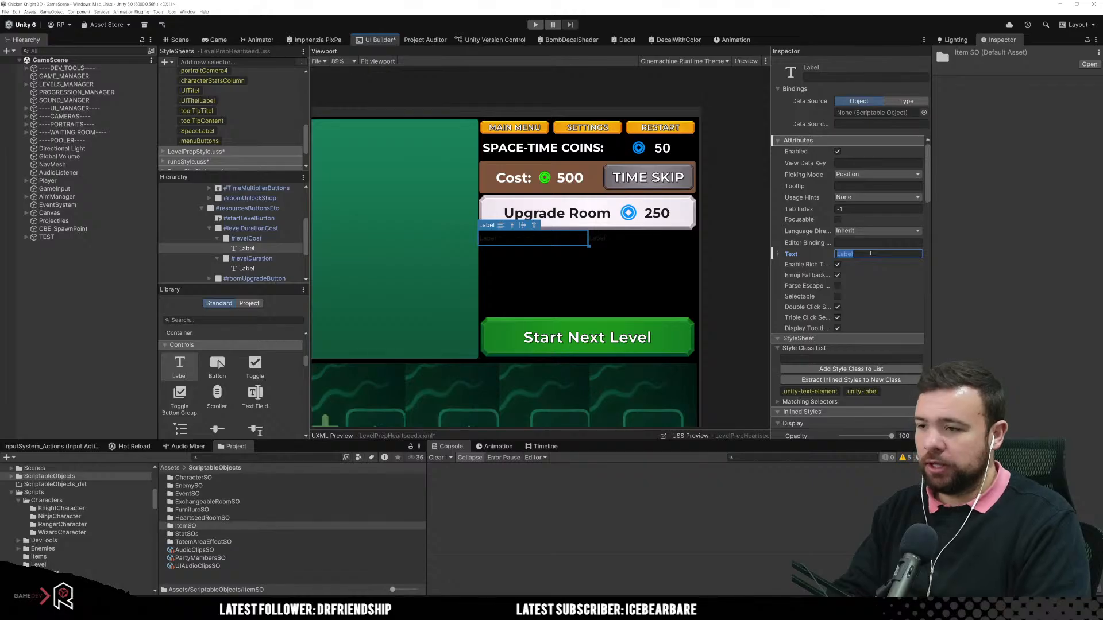
pyautogui.write('Total')
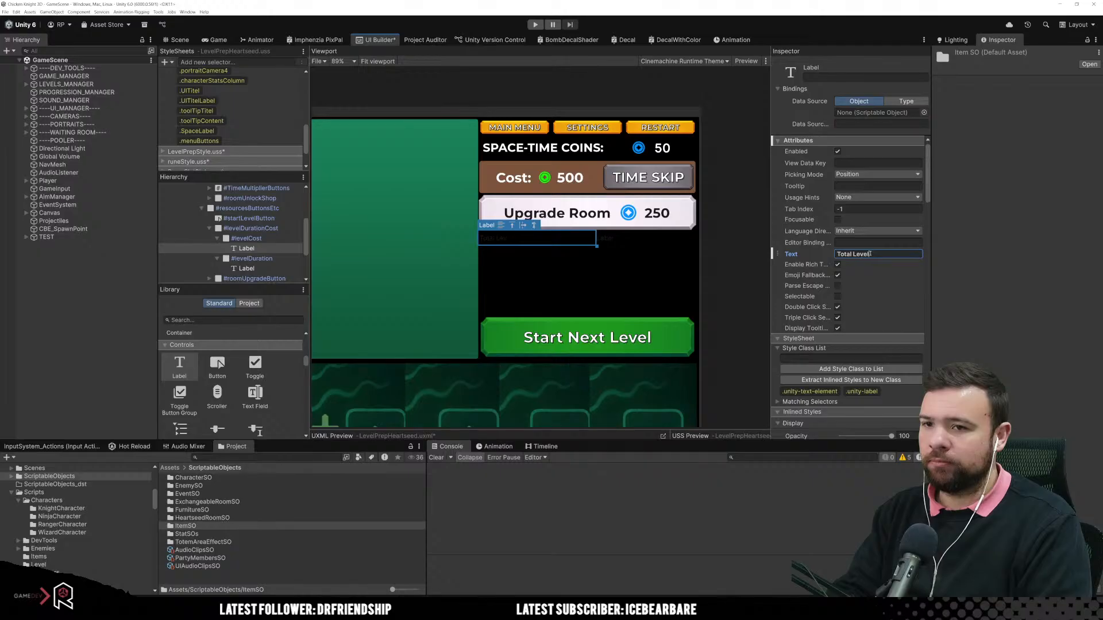
pyautogui.write('Level COst')
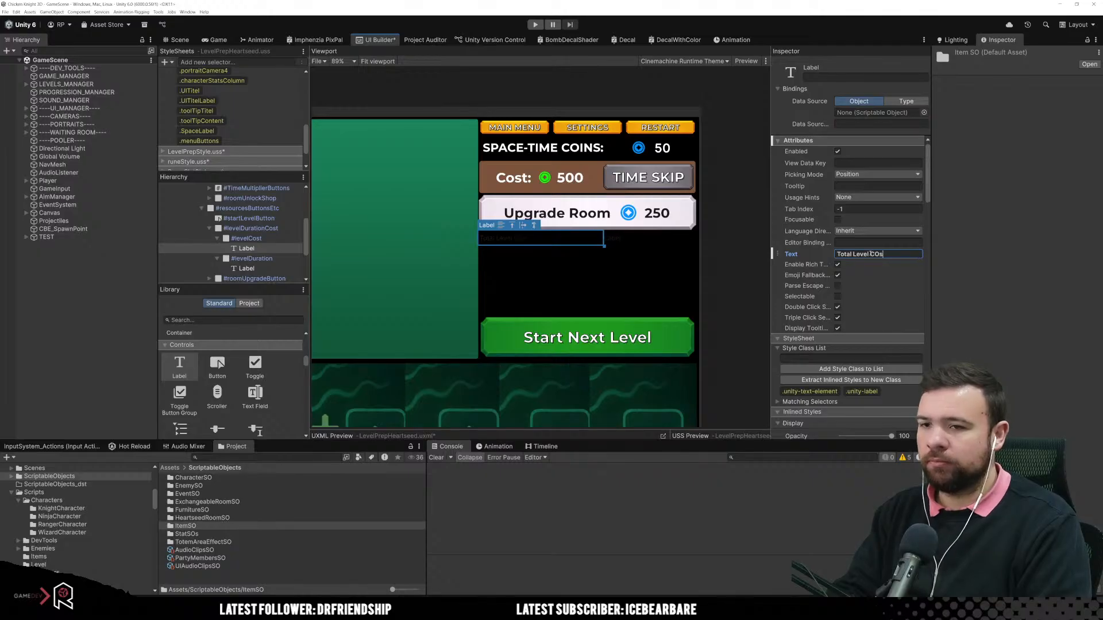
pyautogui.press('BackSpace')
pyautogui.press('BackSpace')
pyautogui.press('BackSpace')
pyautogui.write('ost')
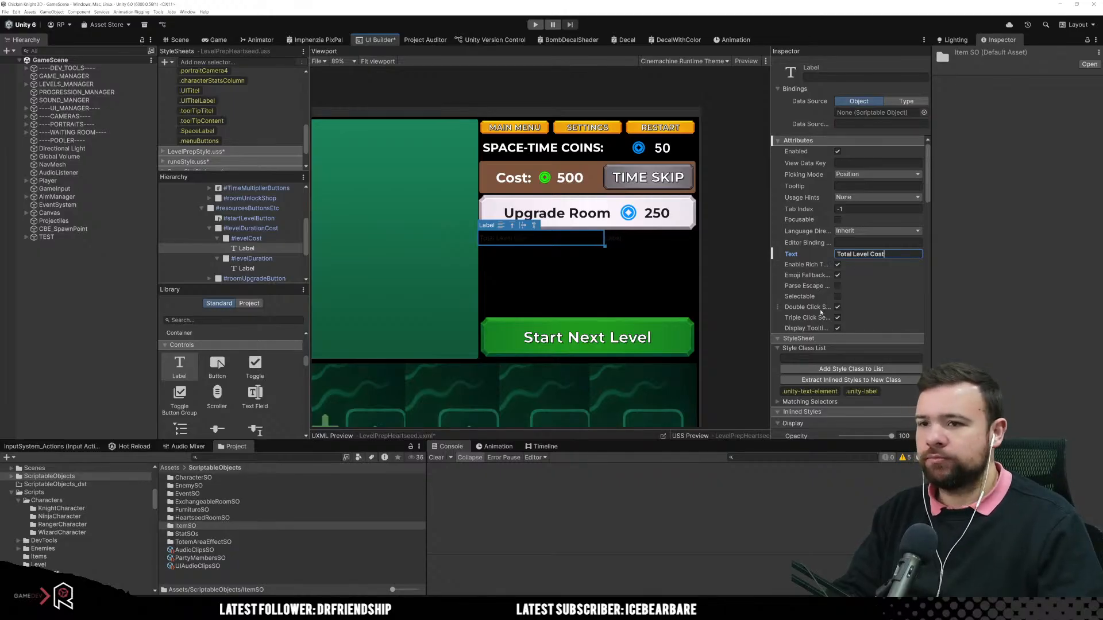
pyautogui.scroll(-5, 822, 313)
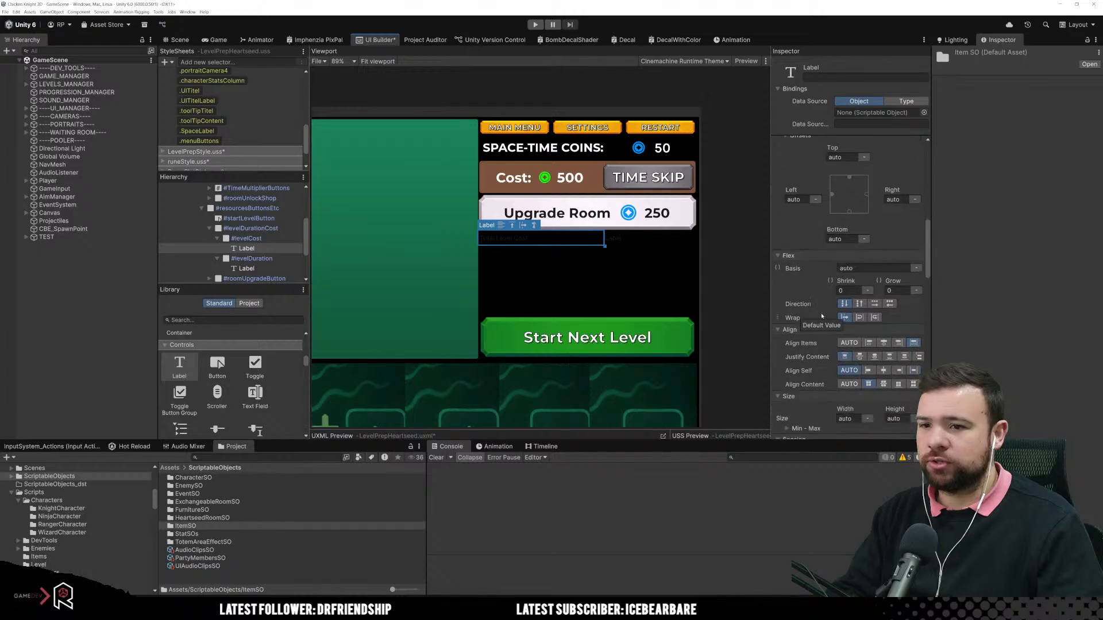
pyautogui.scroll(-3, 896, 328)
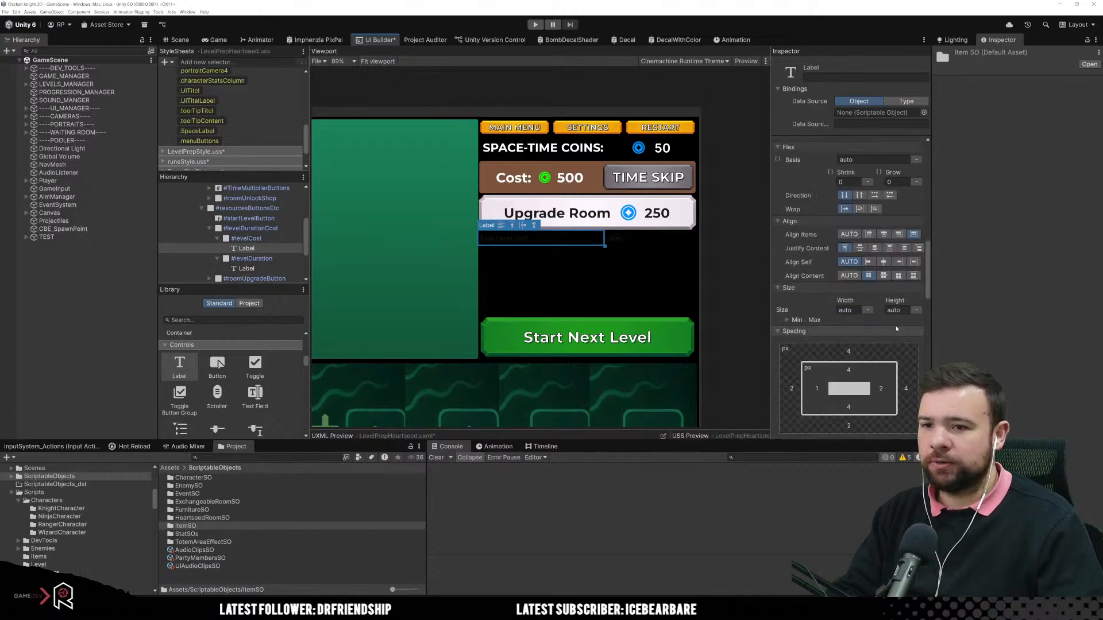
pyautogui.scroll(-5, 890, 328)
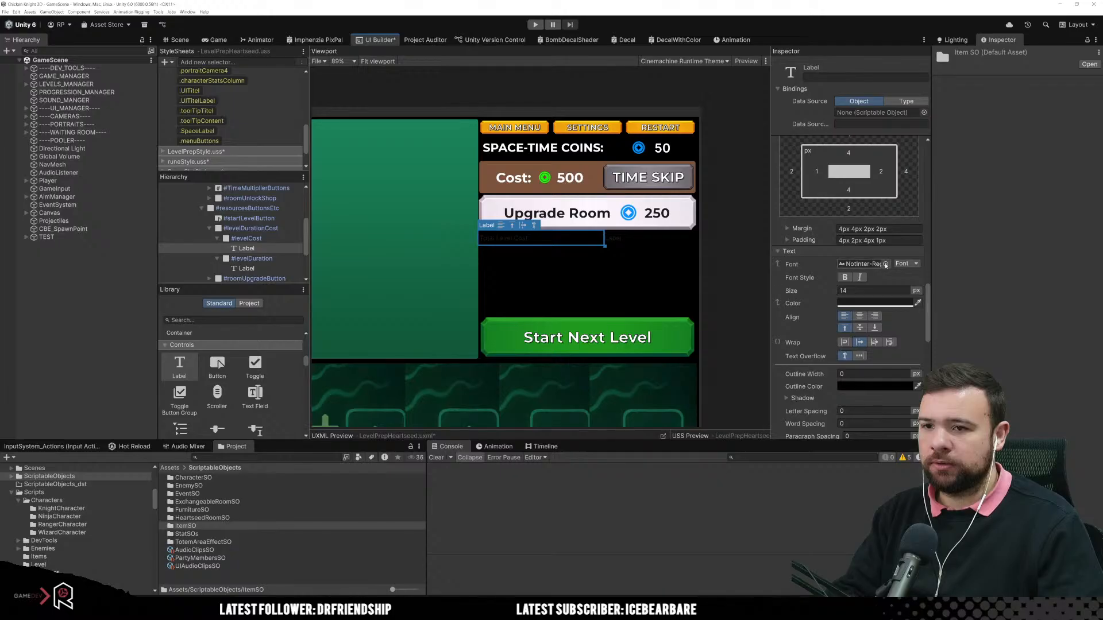
pyautogui.click(551, 275)
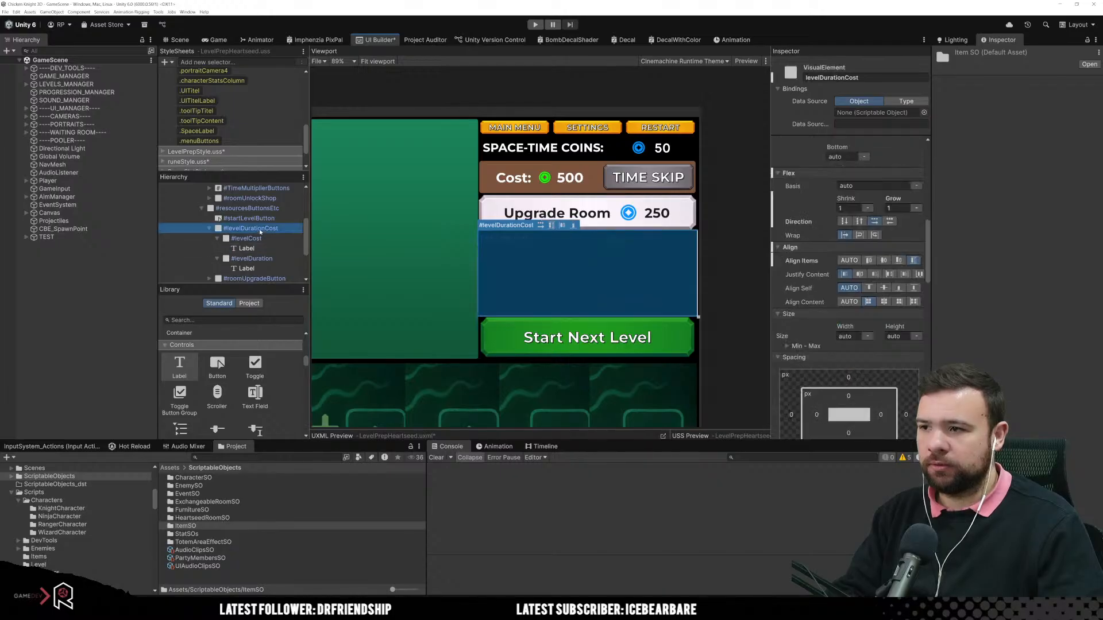
pyautogui.scroll(-4, 859, 336)
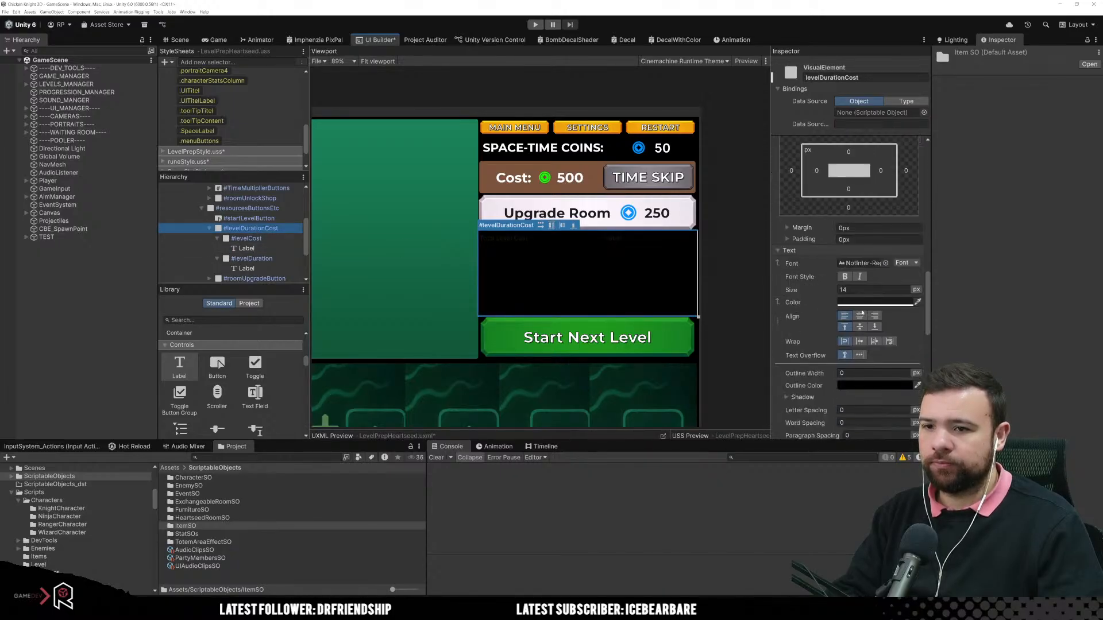
# Step: Set the text of the Label in levelDuration to "Select Level Duration" and select its parent element
pyautogui.click(611, 239)
pyautogui.scroll(6, 864, 249)
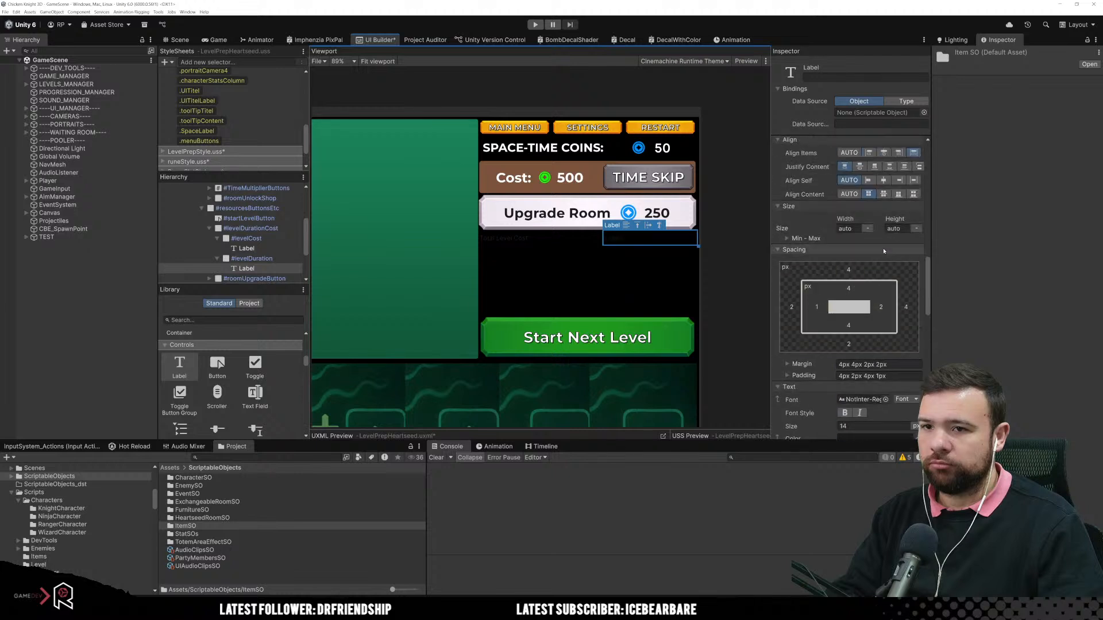
pyautogui.scroll(3, 858, 285)
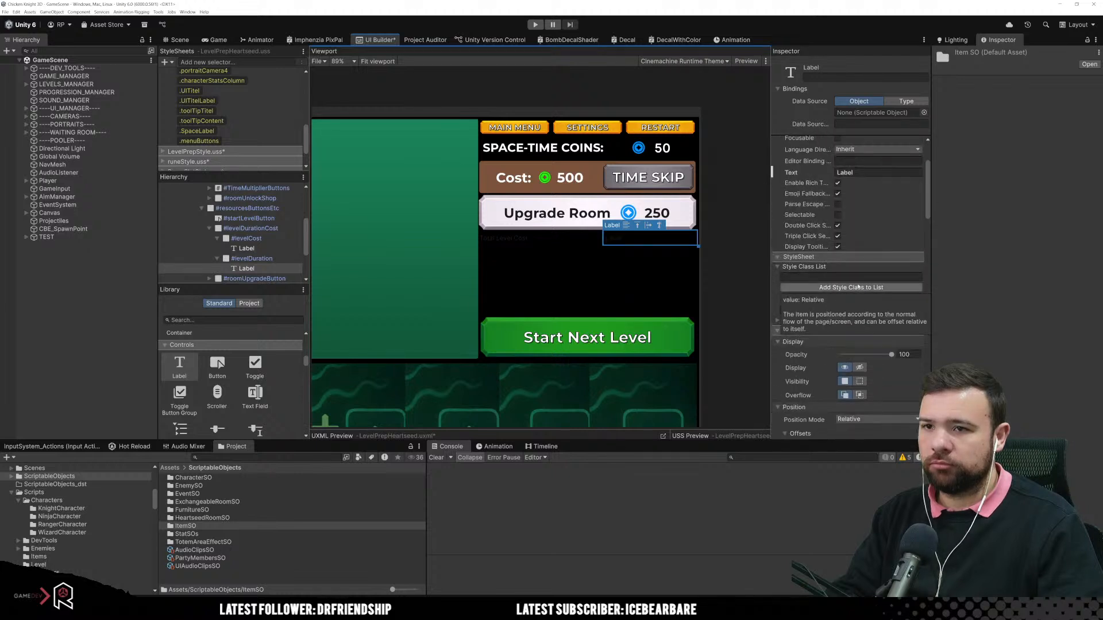
pyautogui.click(864, 200)
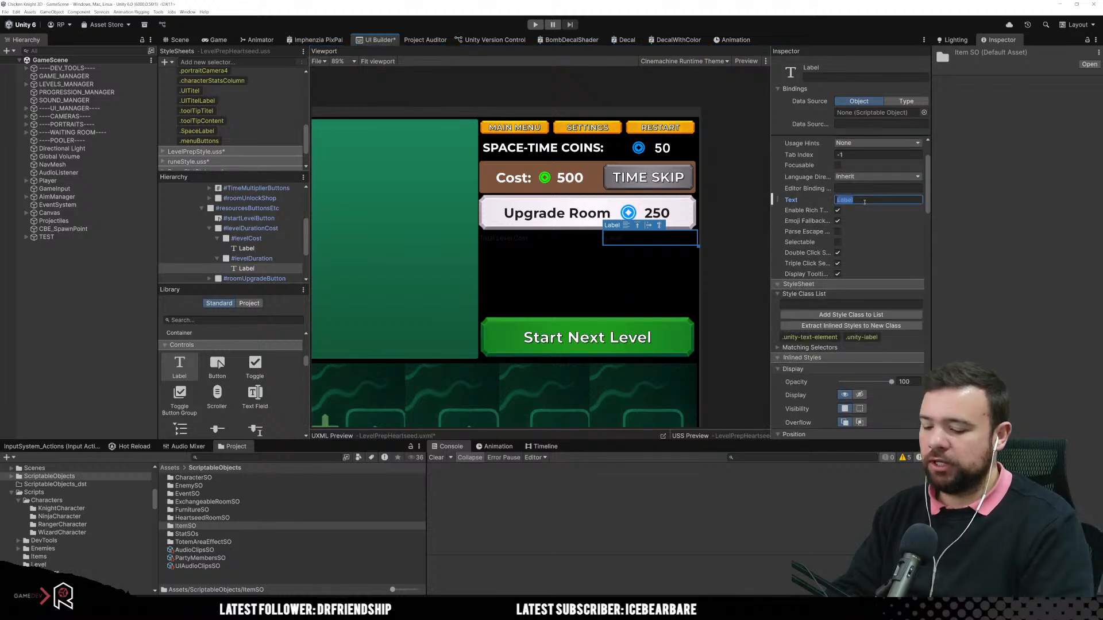
pyautogui.write('Select')
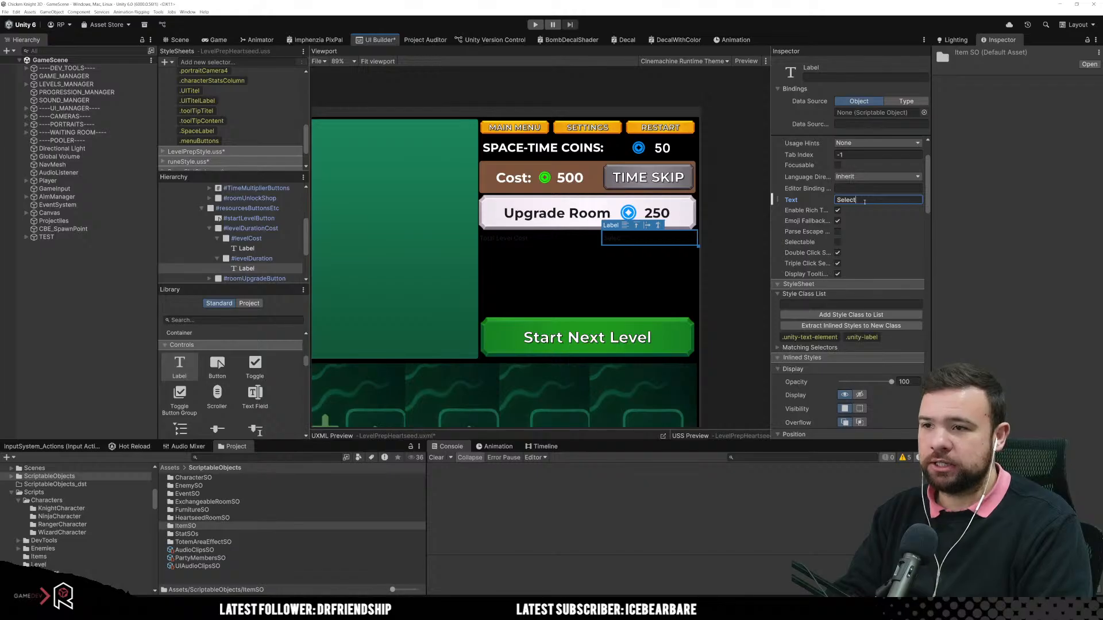
pyautogui.write(' Level')
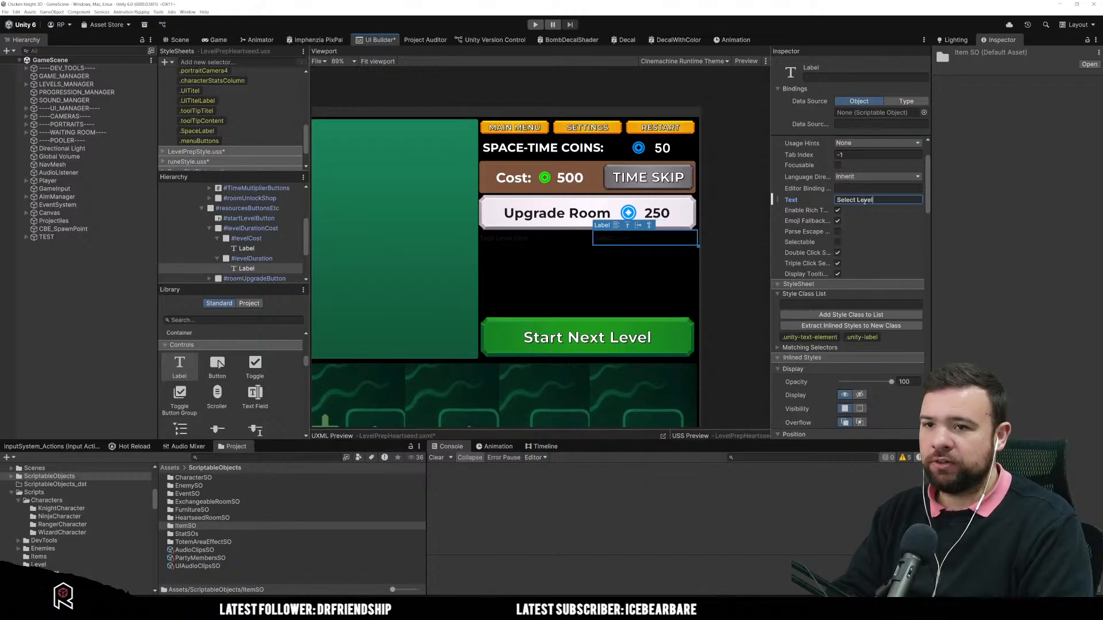
pyautogui.write(' Duration')
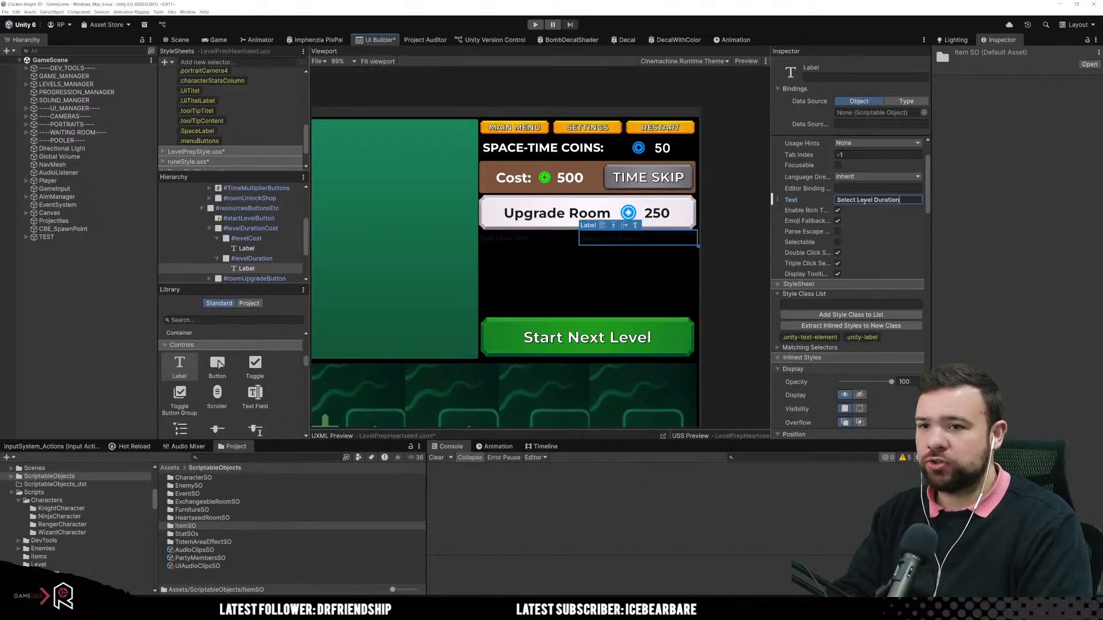
pyautogui.click(657, 267)
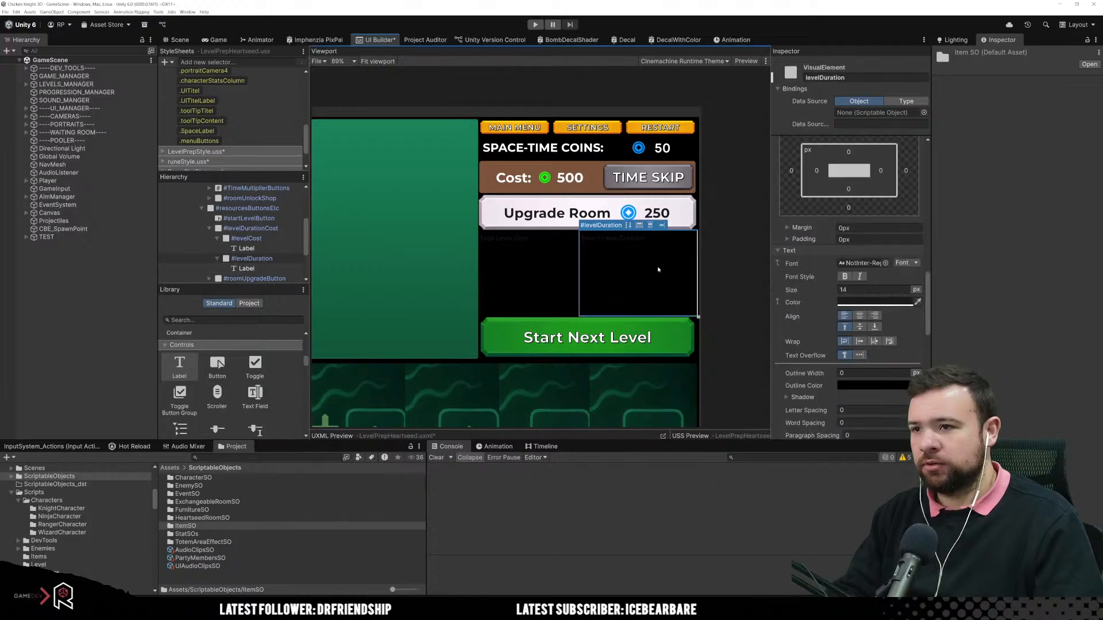
# Step: Set the width of the levelCost element to 50%
pyautogui.click(653, 237)
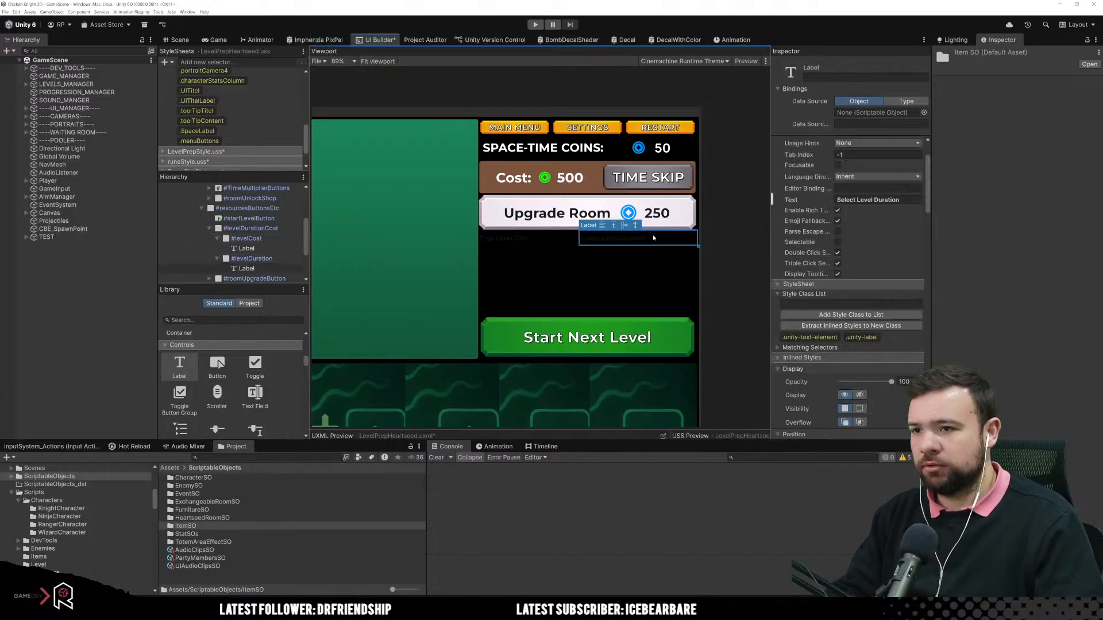
pyautogui.click(653, 253)
pyautogui.click(544, 283)
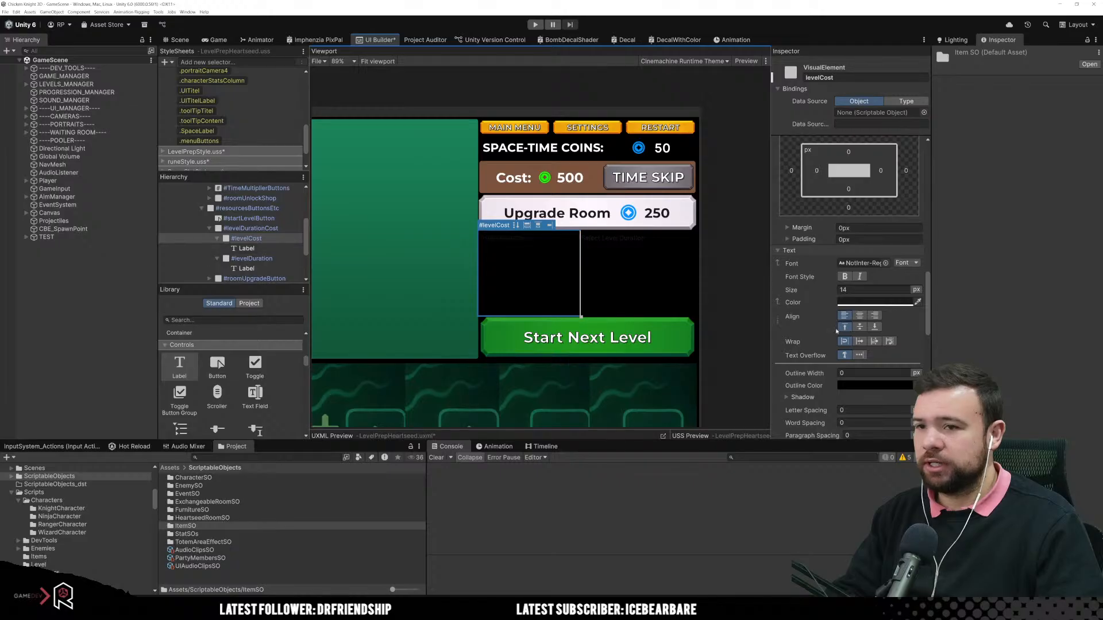
pyautogui.scroll(-3, 853, 335)
pyautogui.scroll(-8, 855, 336)
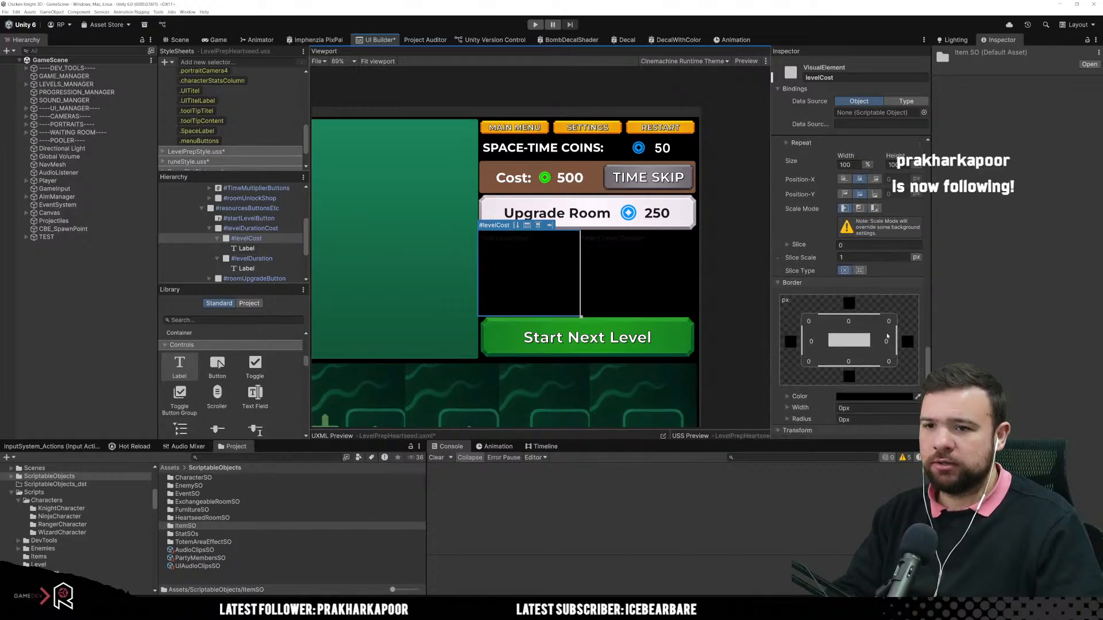
pyautogui.scroll(4, 864, 340)
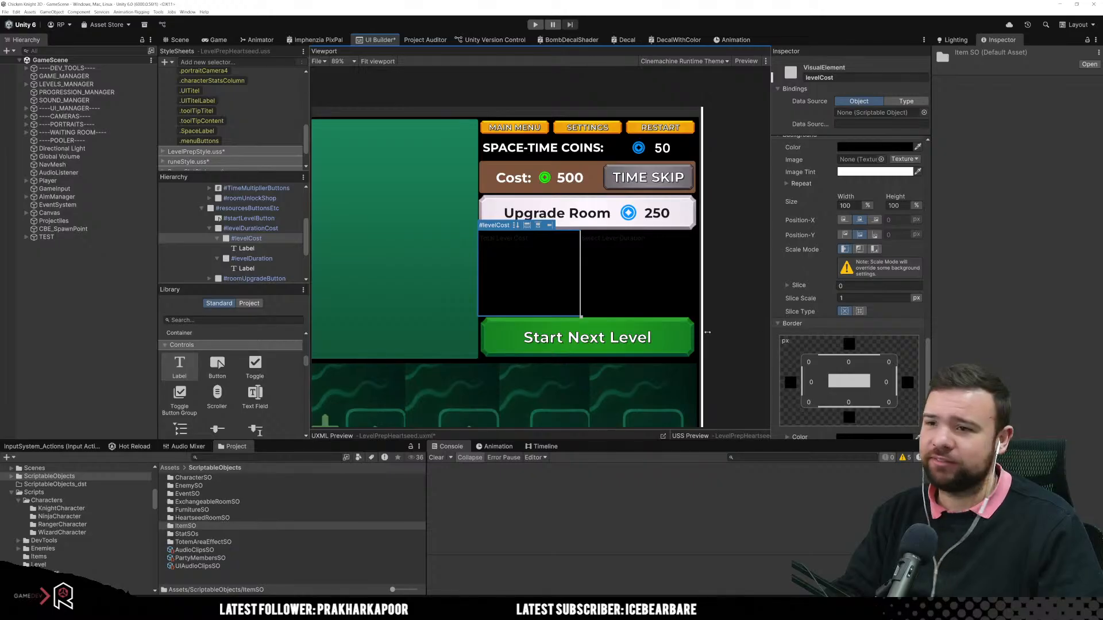
pyautogui.scroll(-10, 826, 253)
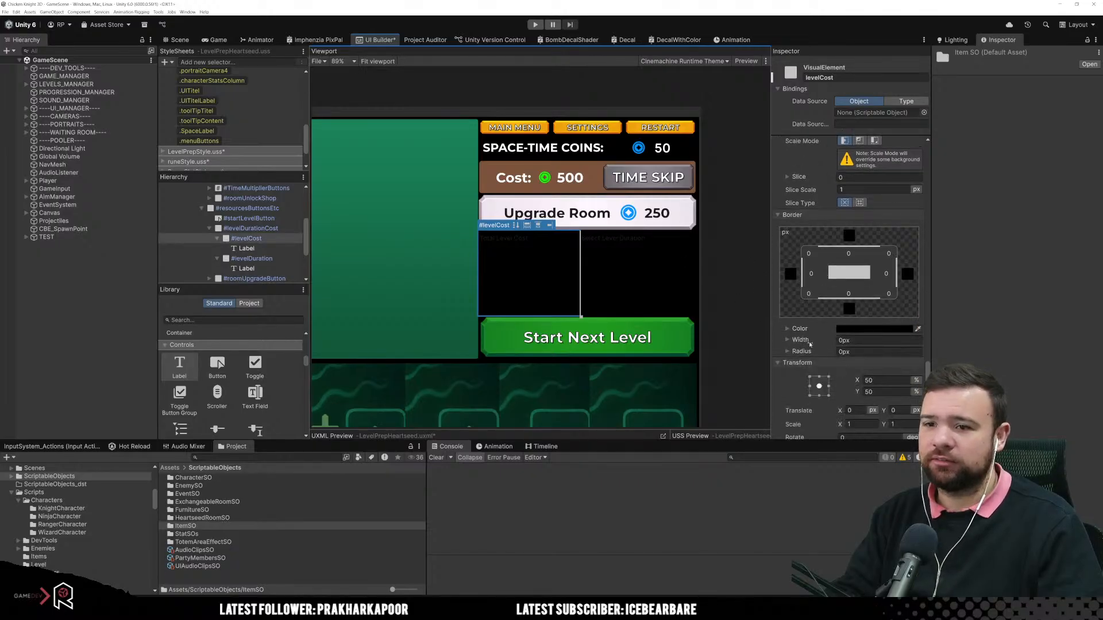
pyautogui.scroll(10, 809, 343)
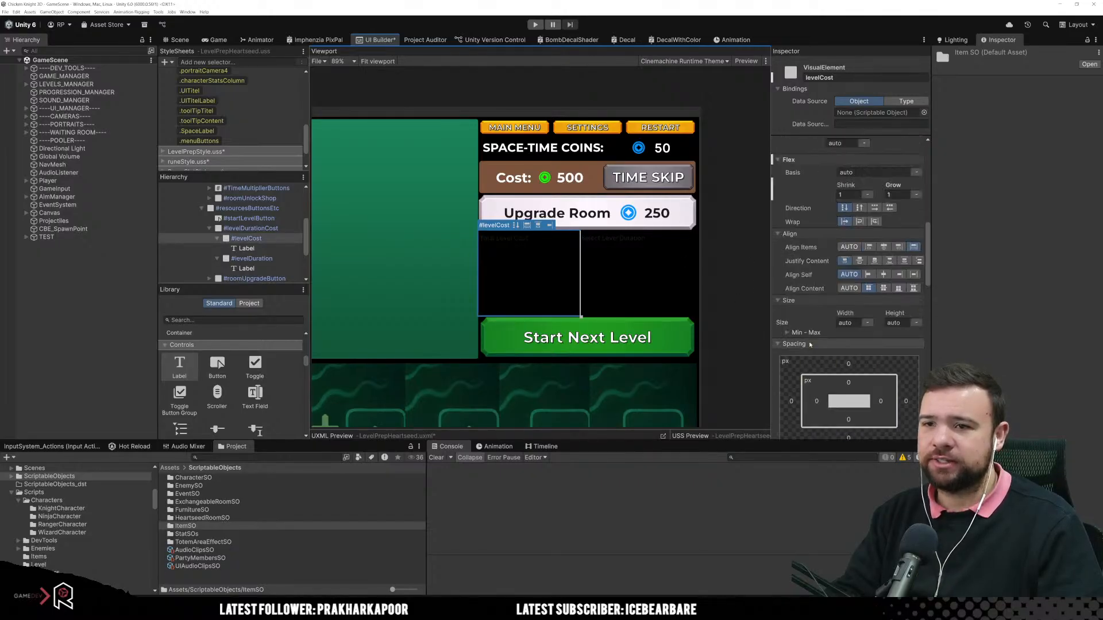
pyautogui.click(850, 322)
pyautogui.click(868, 324)
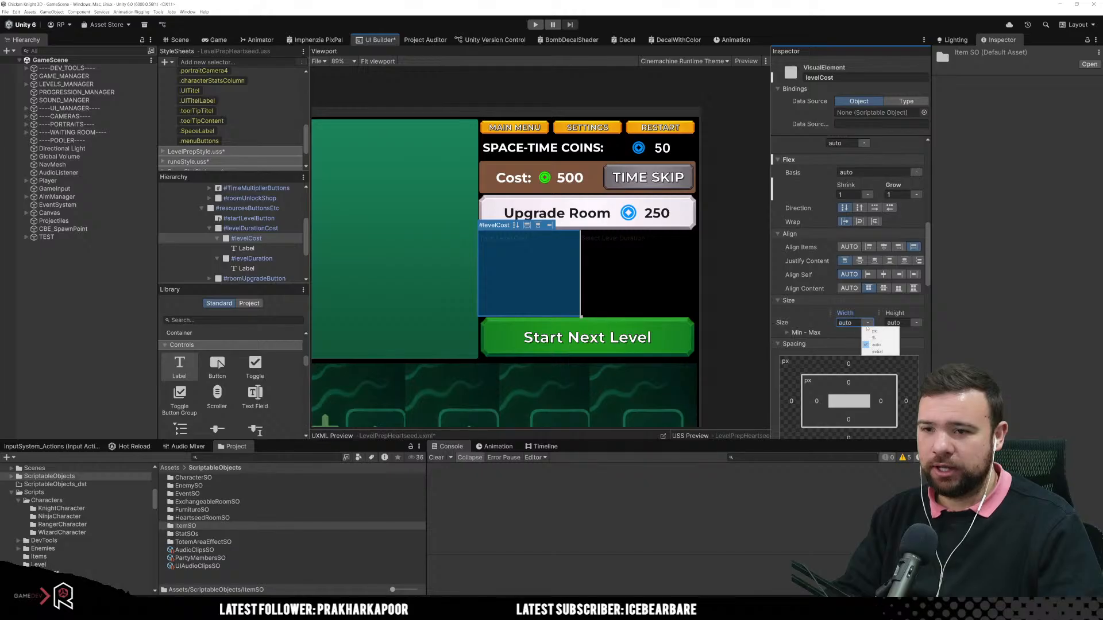
pyautogui.click(869, 338)
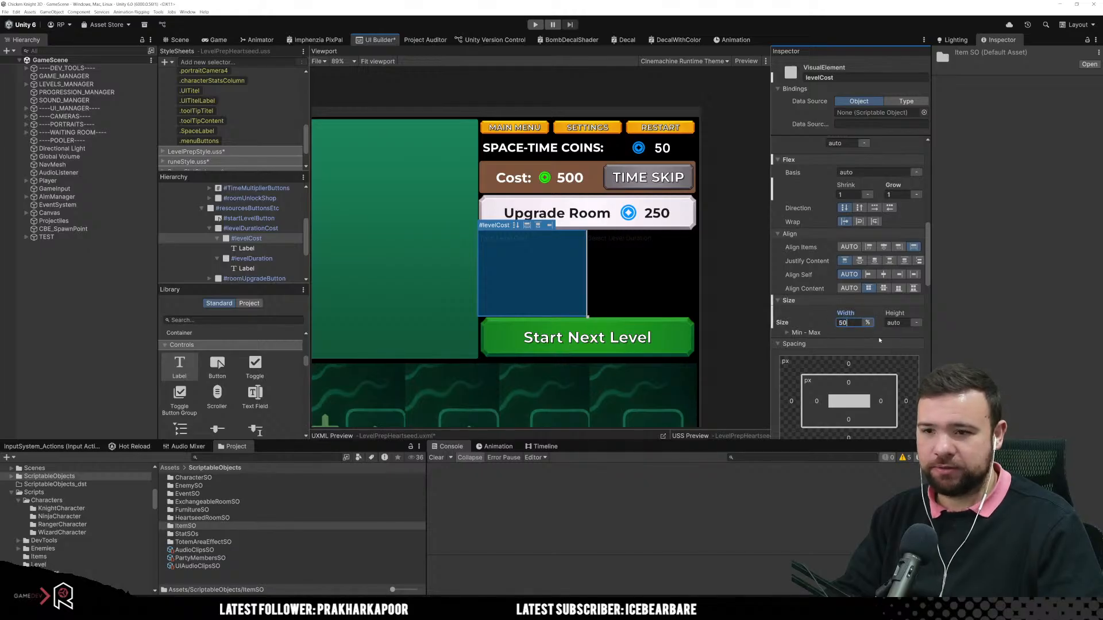
pyautogui.write('50')
pyautogui.press('Return')
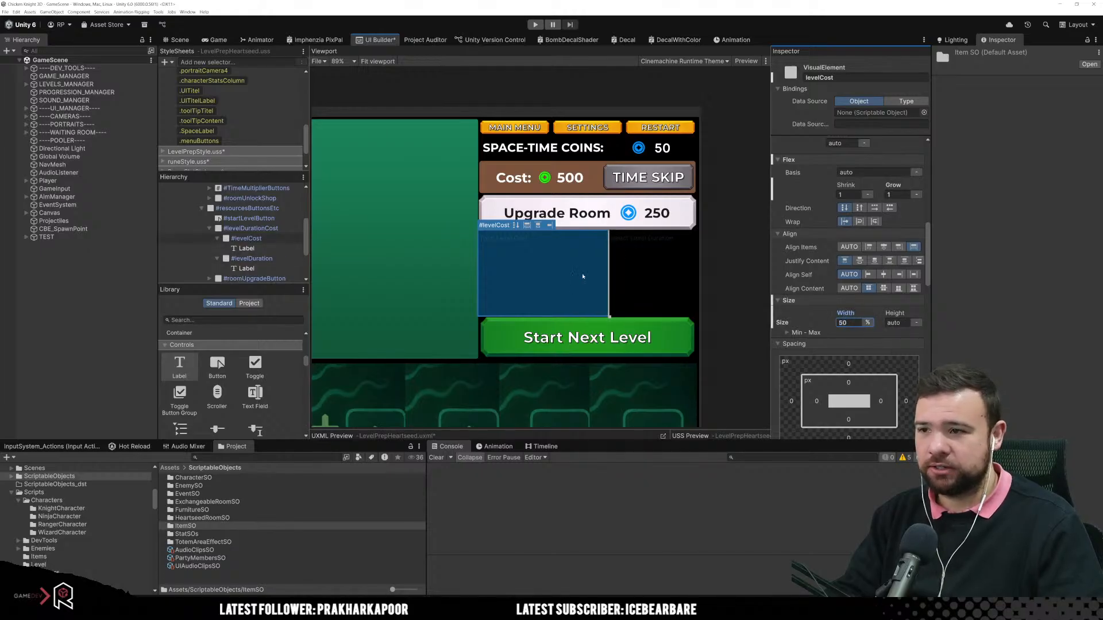
# Step: Set the width of the levelDuration element to 50%
pyautogui.click(652, 270)
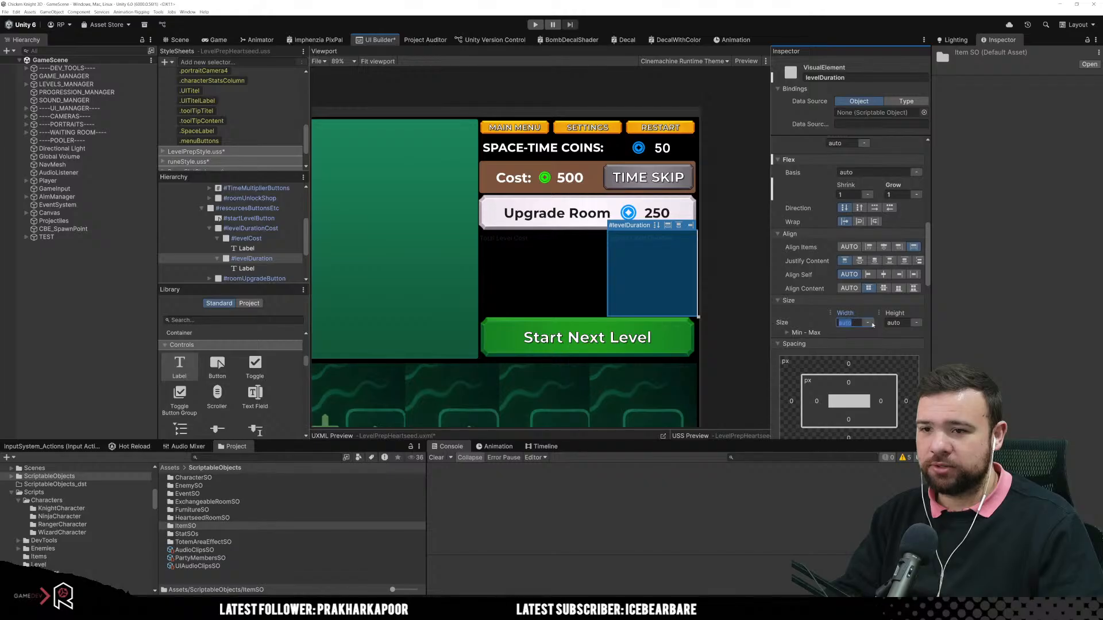
pyautogui.write('50')
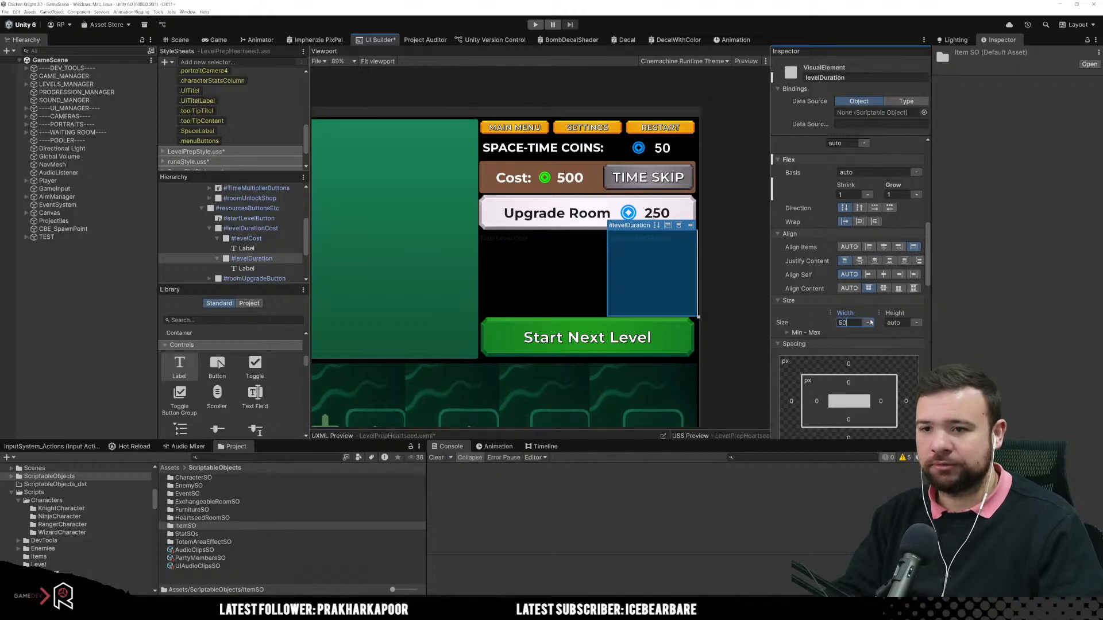
pyautogui.write('%')
pyautogui.press('Return')
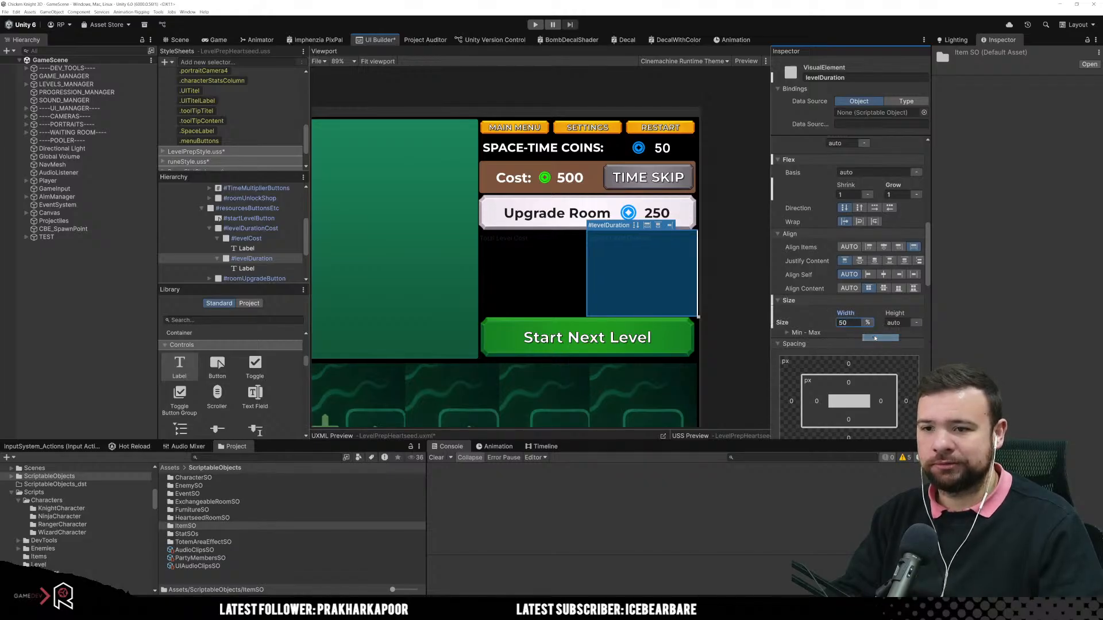
# Step: Try to set the flex Grow of levelCost to 0
pyautogui.click(536, 282)
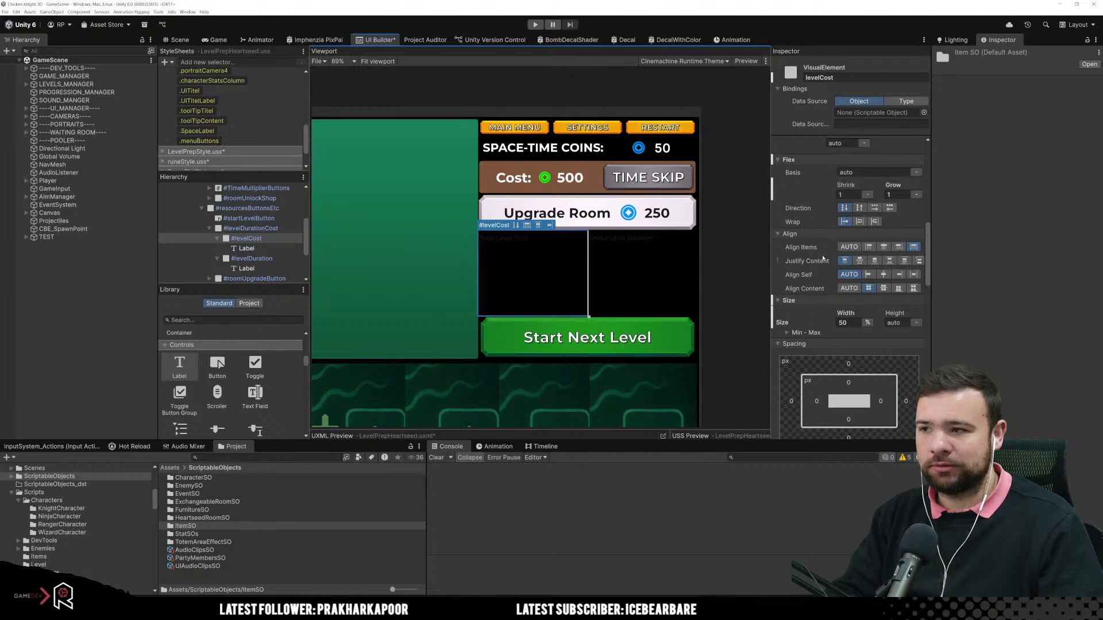
pyautogui.click(898, 195)
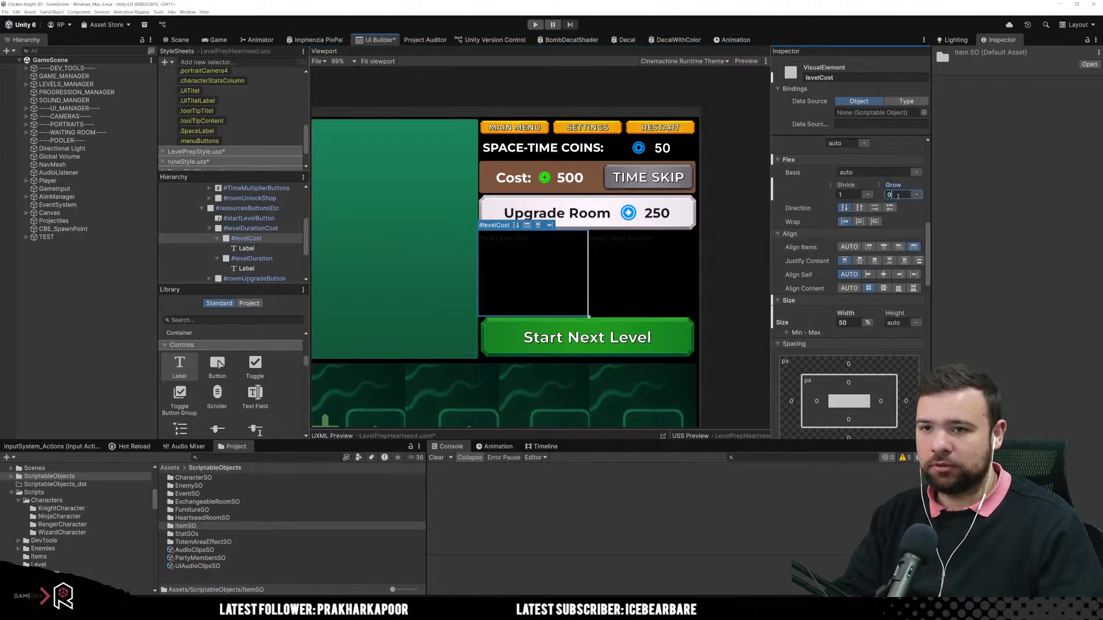
pyautogui.click(637, 238)
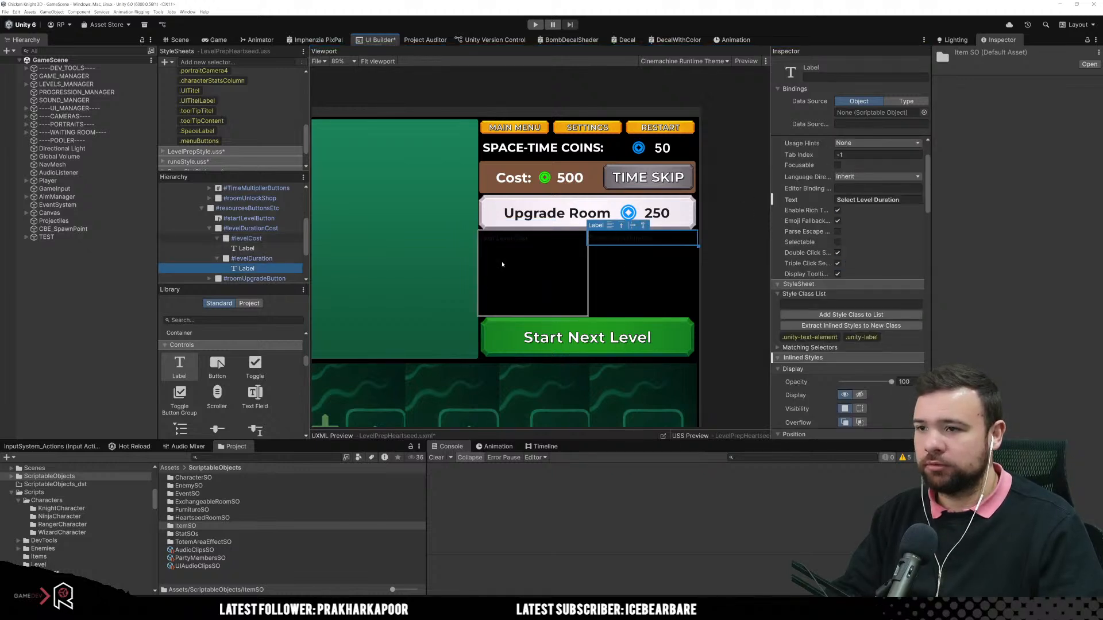
pyautogui.click(253, 258)
pyautogui.click(267, 240)
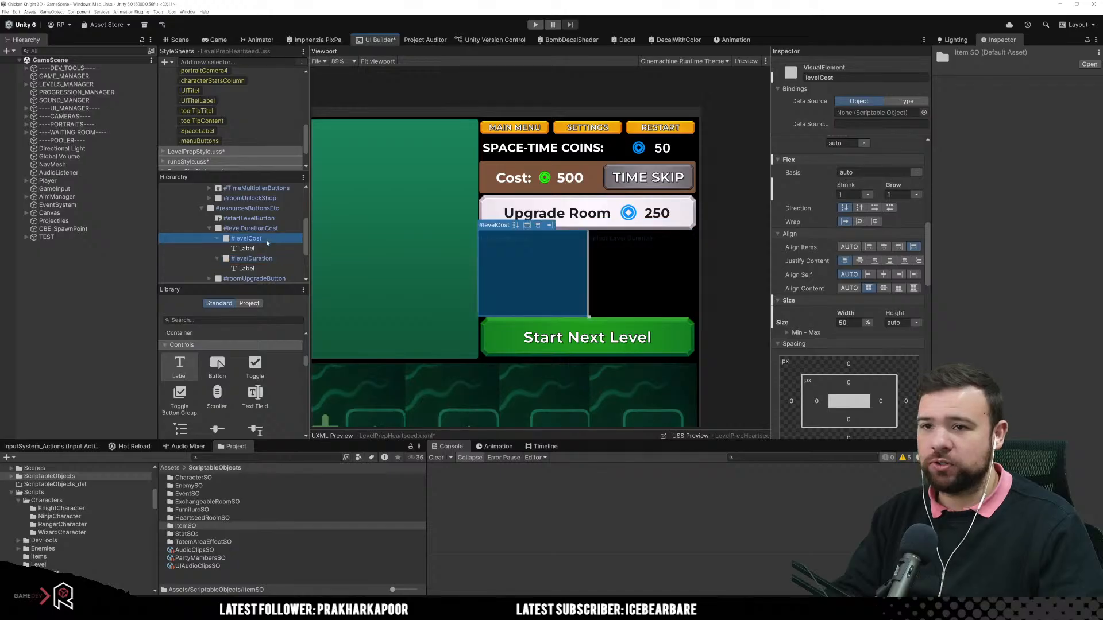
pyautogui.click(264, 248)
pyautogui.click(247, 238)
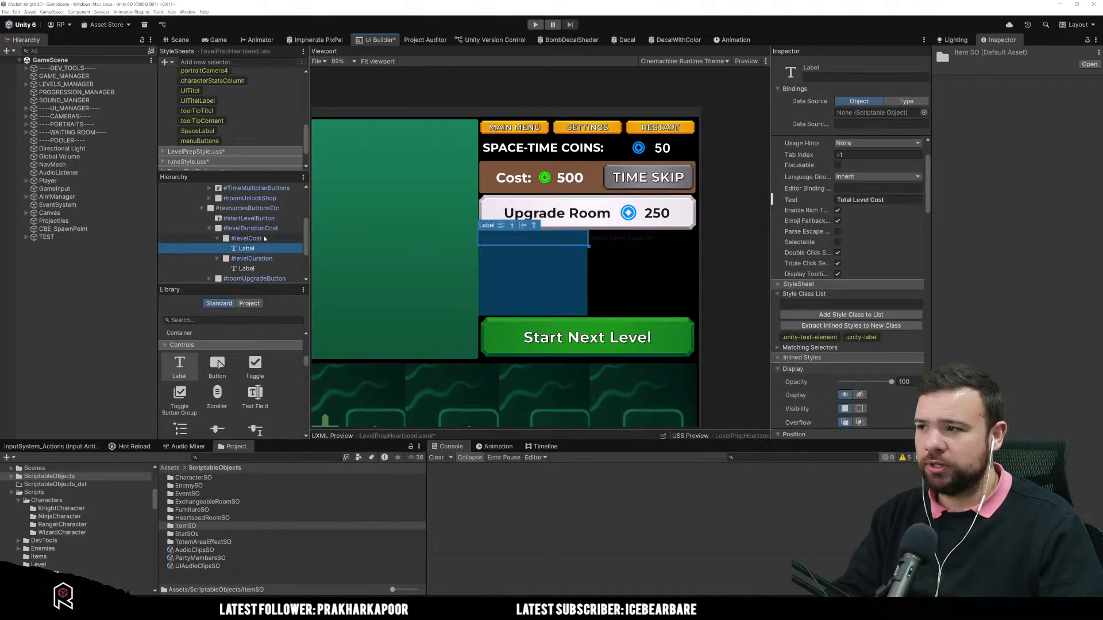
pyautogui.click(244, 228)
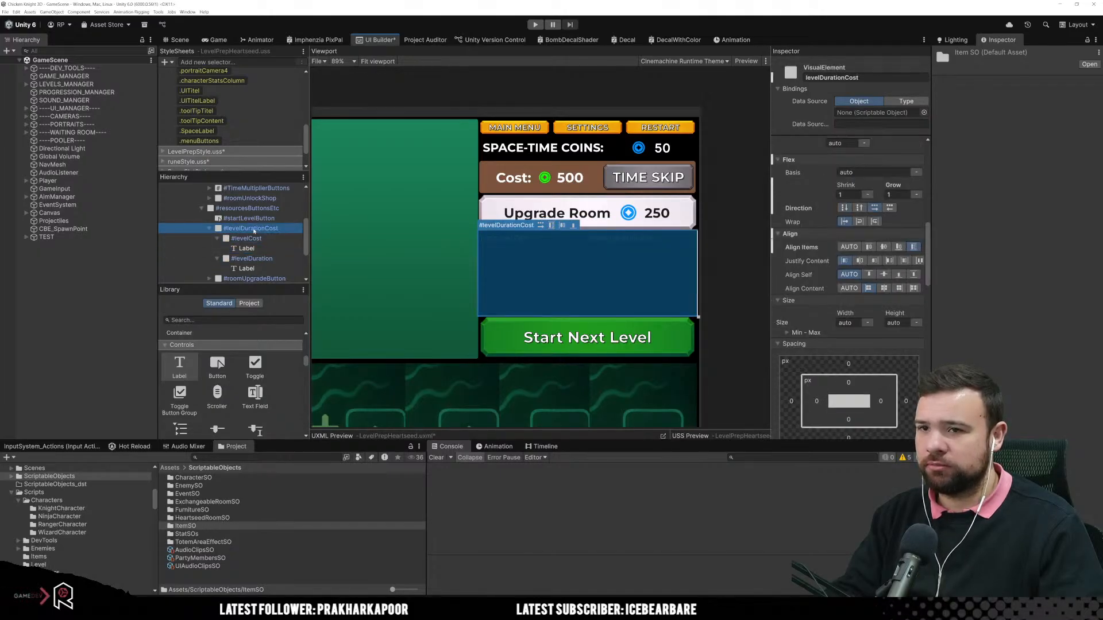
# Step: Set the flex Grow of both levelCost and levelDuration to 0
pyautogui.click(564, 267)
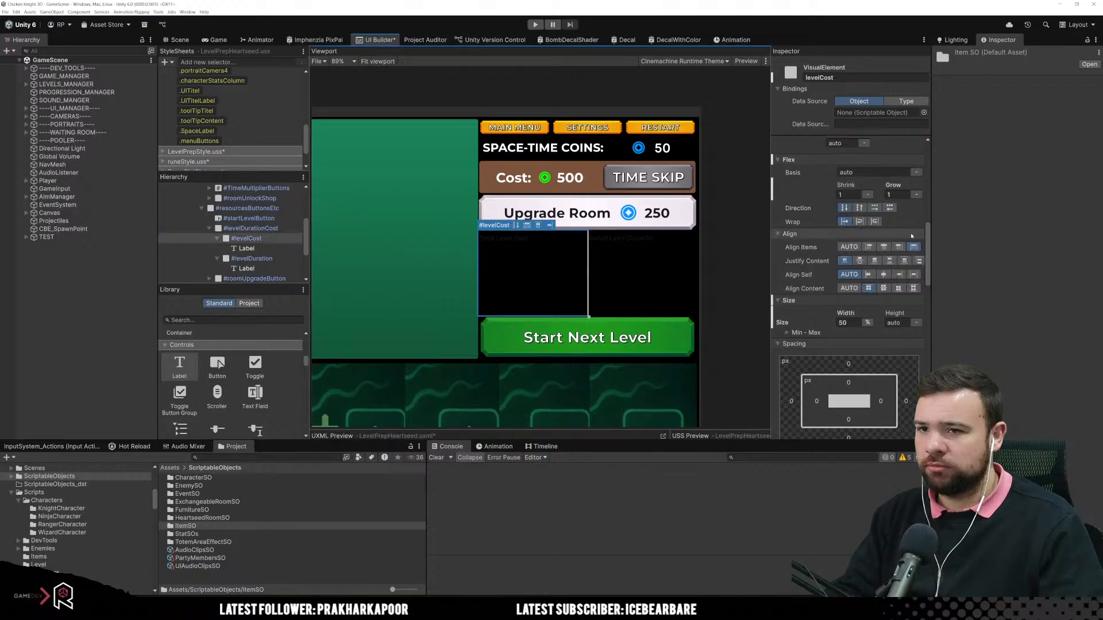
pyautogui.click(903, 197)
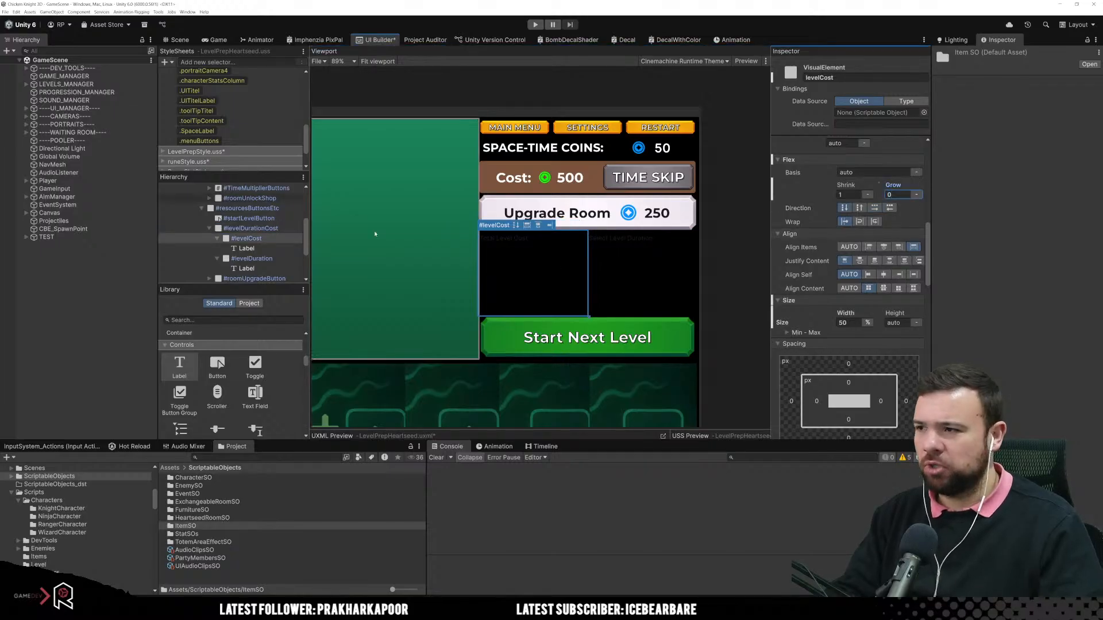
pyautogui.click(638, 252)
pyautogui.click(904, 195)
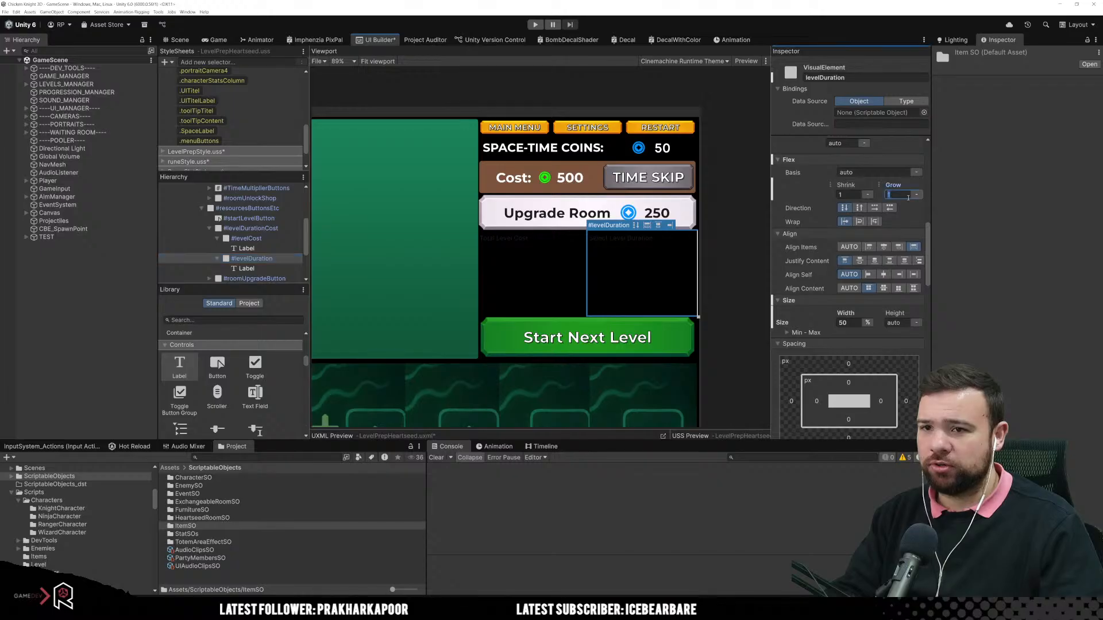
pyautogui.click(568, 264)
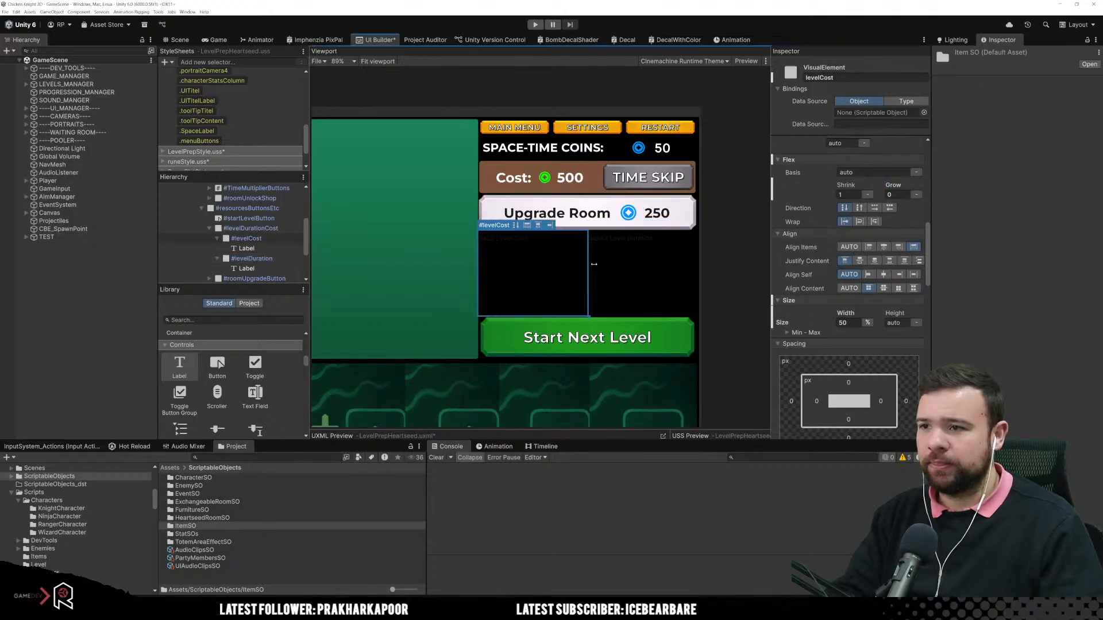
pyautogui.click(624, 269)
pyautogui.click(547, 278)
pyautogui.click(637, 284)
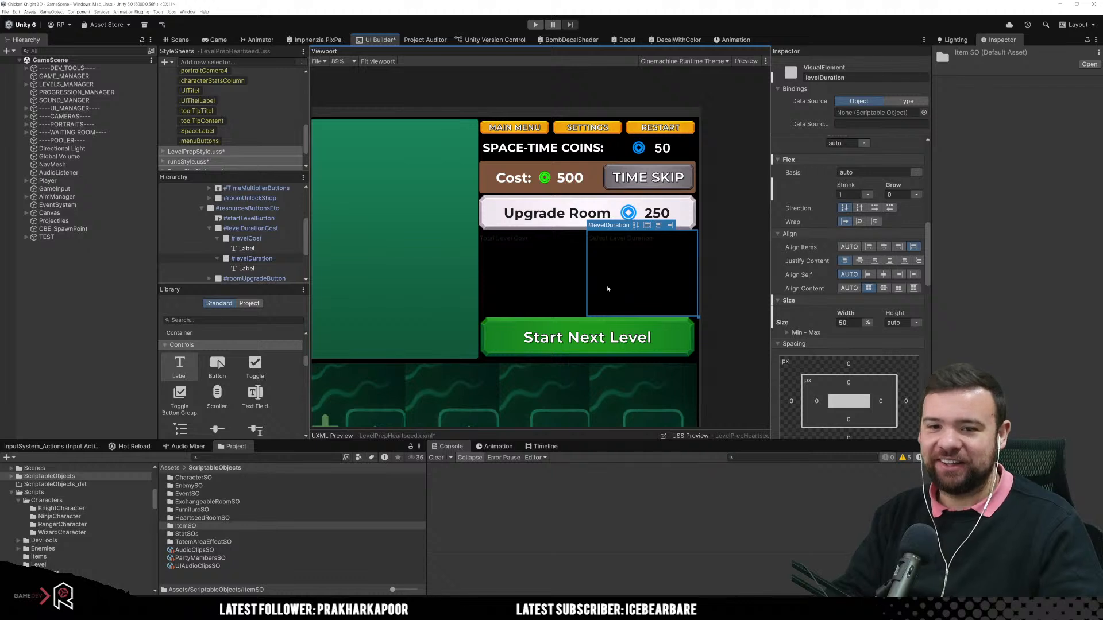
pyautogui.click(546, 286)
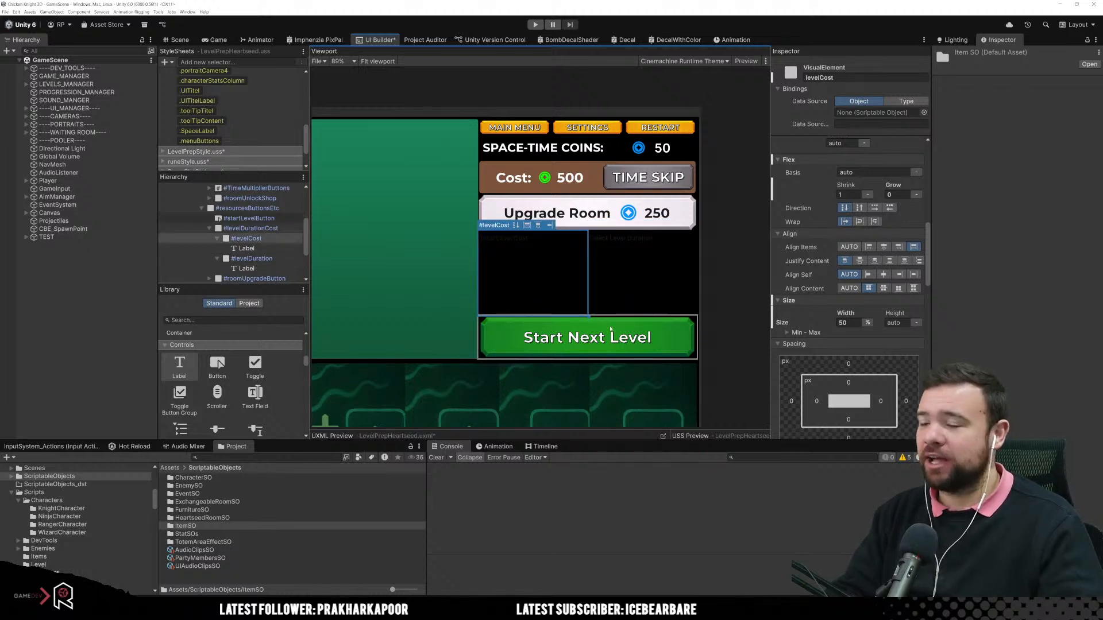
# Step: Assign the Montserrat-Bold font to the parent levelDurationCost element
pyautogui.click(250, 228)
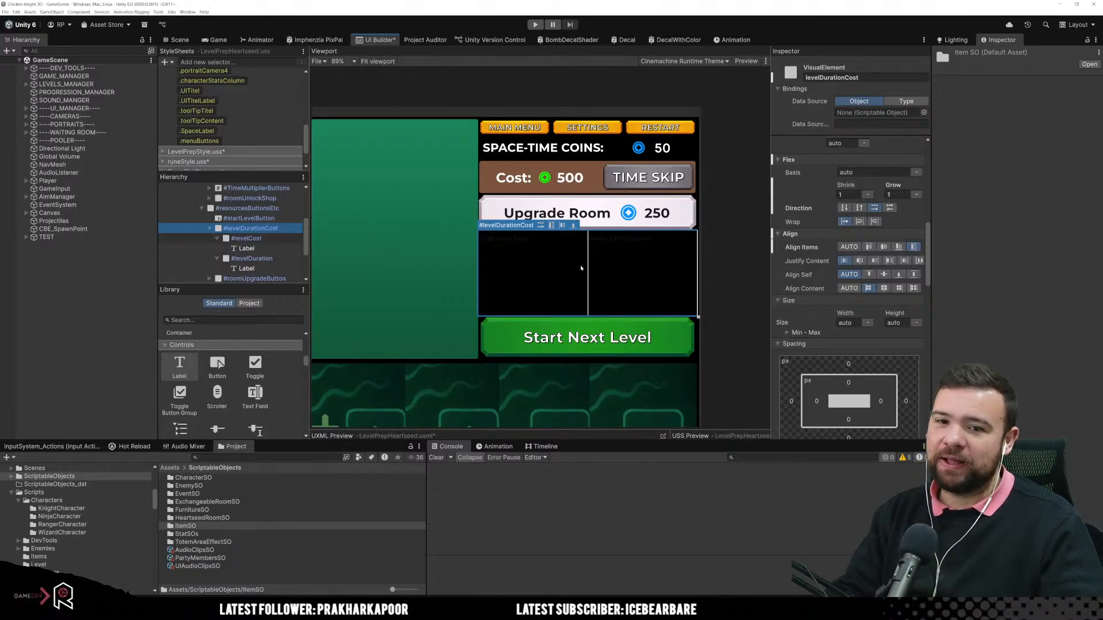
pyautogui.scroll(-5, 875, 280)
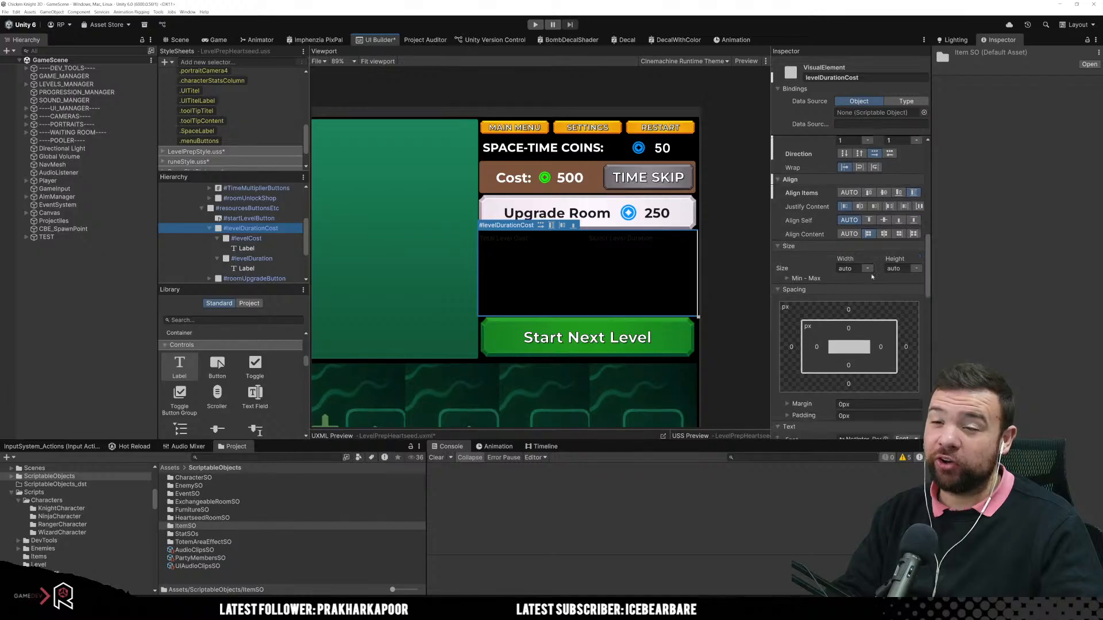
pyautogui.scroll(-2, 874, 279)
pyautogui.click(885, 248)
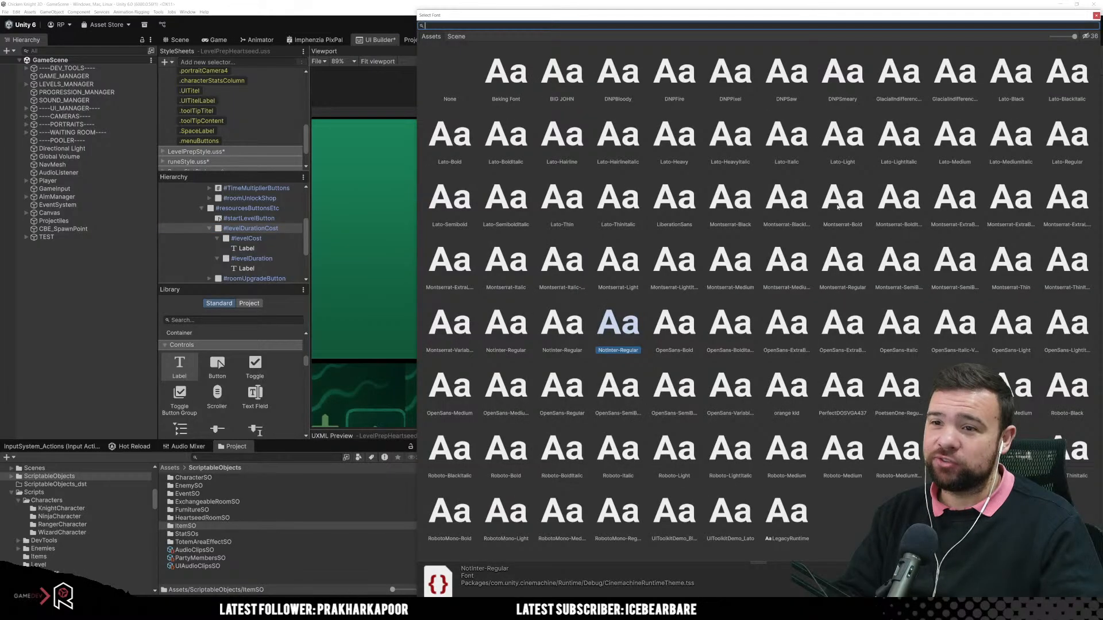
pyautogui.doubleClick(838, 201)
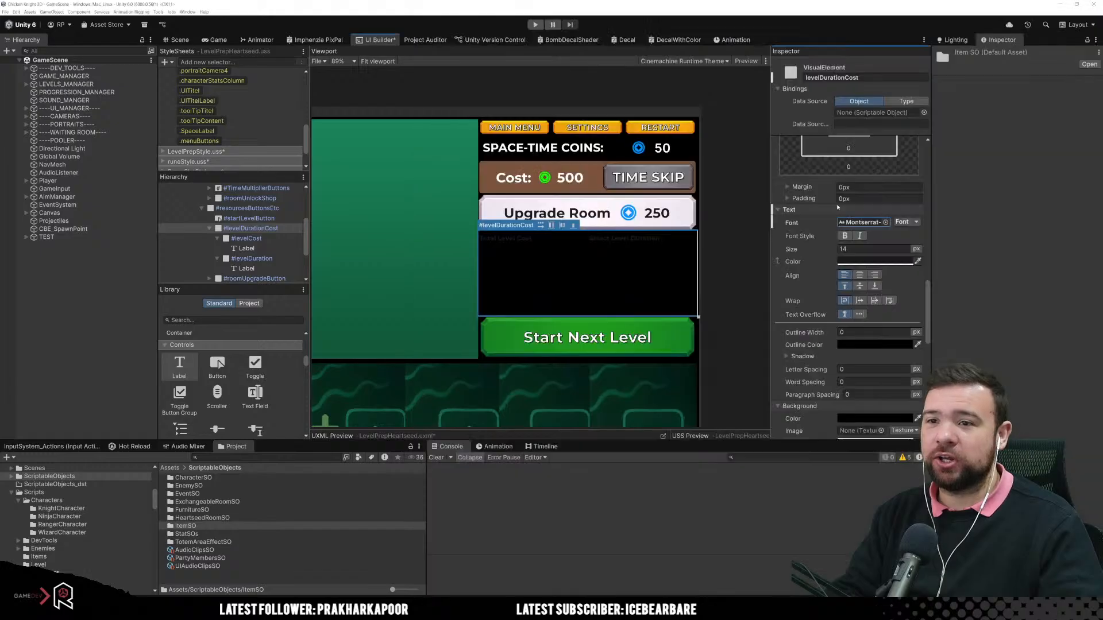
# Step: Set the text colour of levelDurationCost to white and its text size to 20 px
pyautogui.click(849, 262)
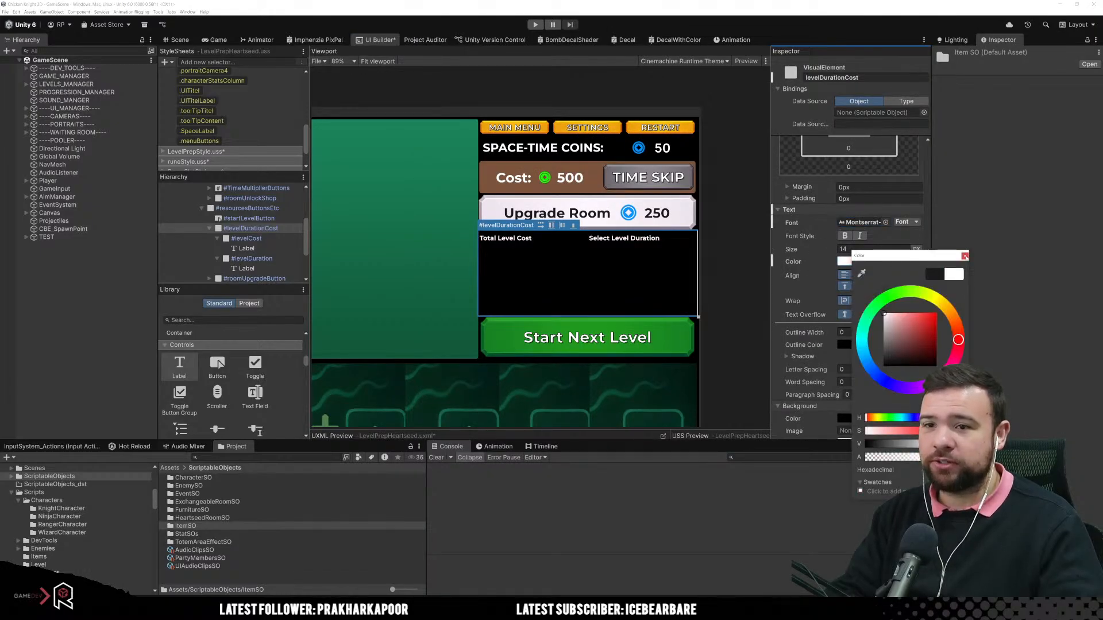
pyautogui.click(965, 257)
pyautogui.moveTo(831, 250); pyautogui.dragTo(835, 249)
pyautogui.click(873, 251)
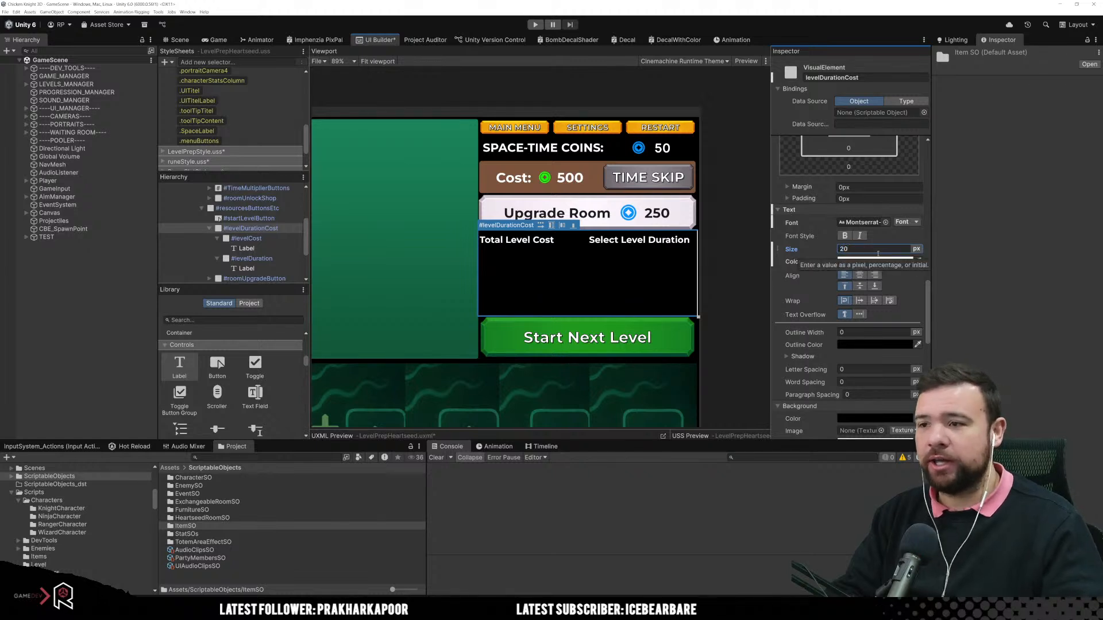
# Step: Centre the text of the "Total Level Cost" Label horizontally
pyautogui.click(522, 270)
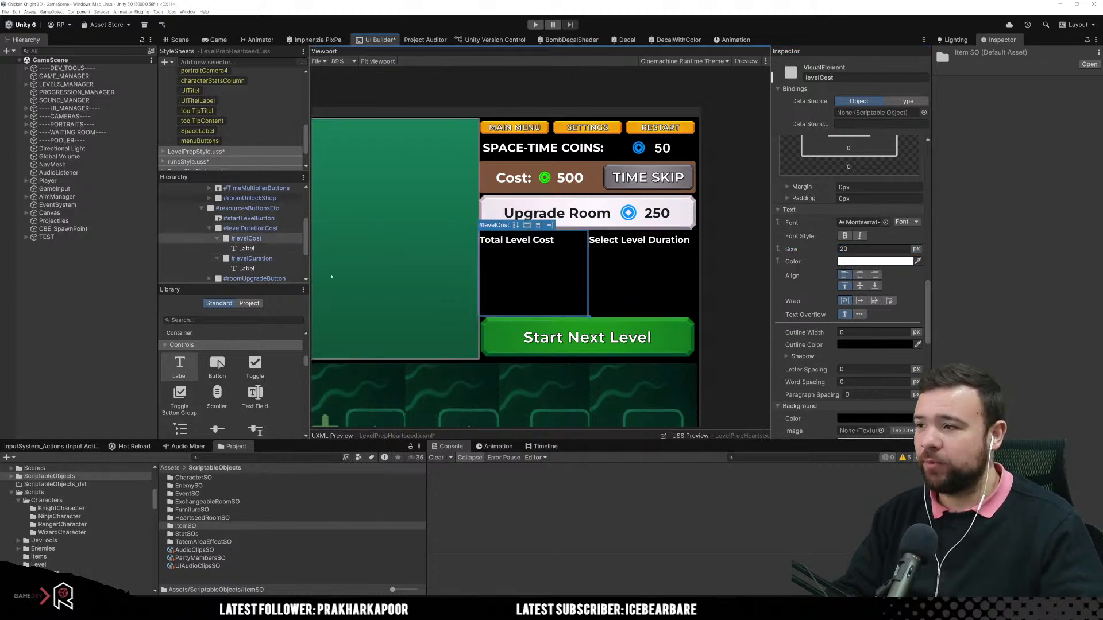
pyautogui.click(517, 240)
pyautogui.scroll(-5, 849, 340)
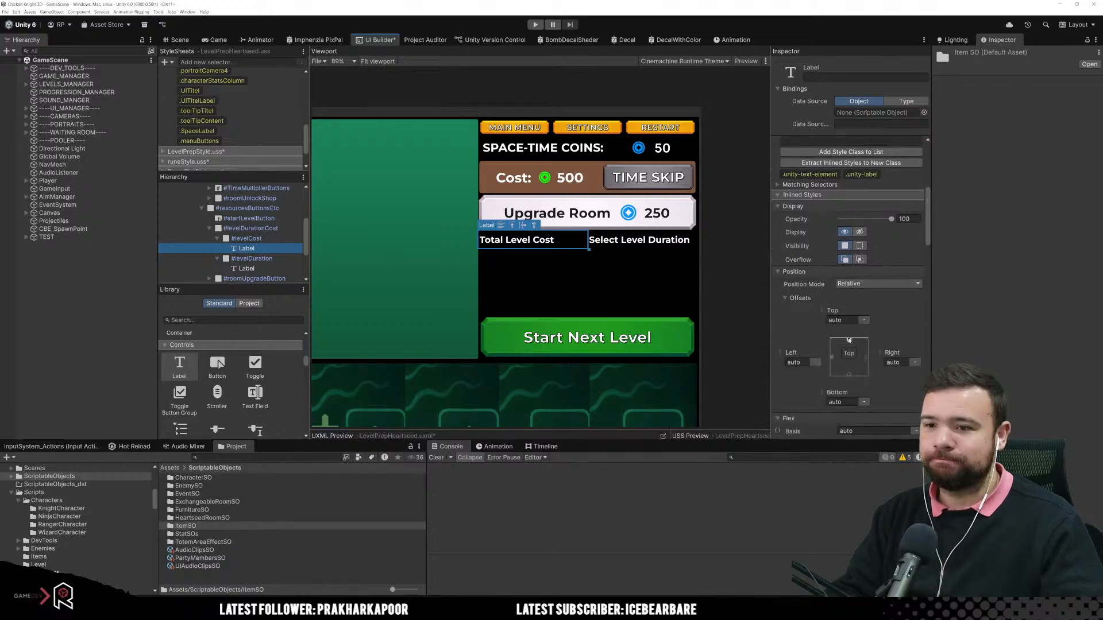
pyautogui.scroll(-5, 849, 340)
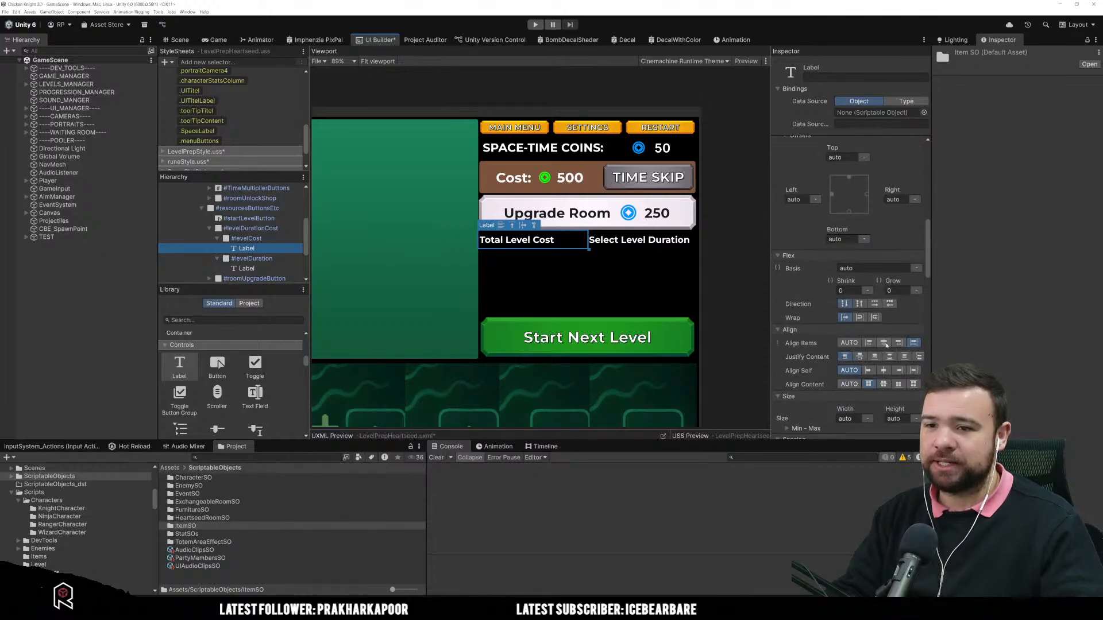
pyautogui.scroll(-10, 883, 343)
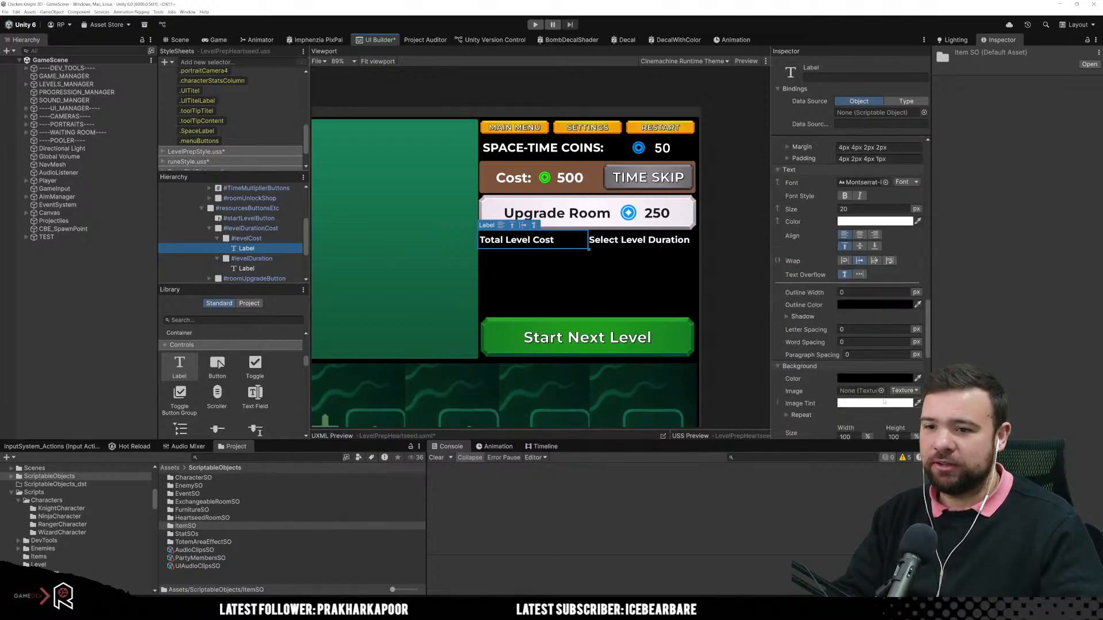
pyautogui.click(859, 234)
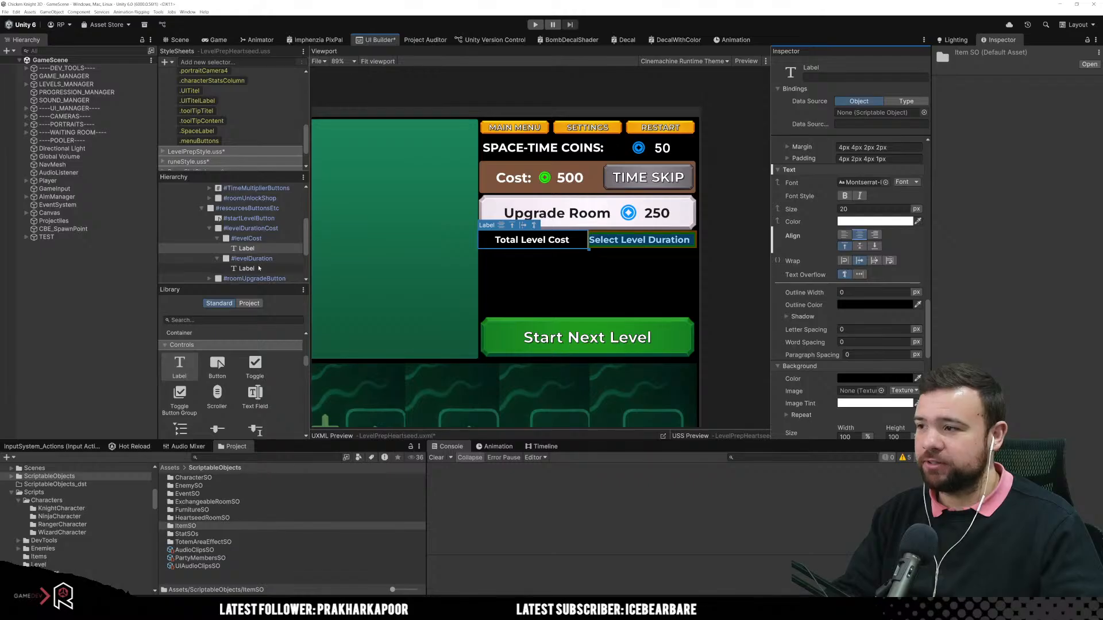
# Step: Centre the text of the "Select Level Duration" Label horizontally
pyautogui.click(639, 239)
pyautogui.click(859, 235)
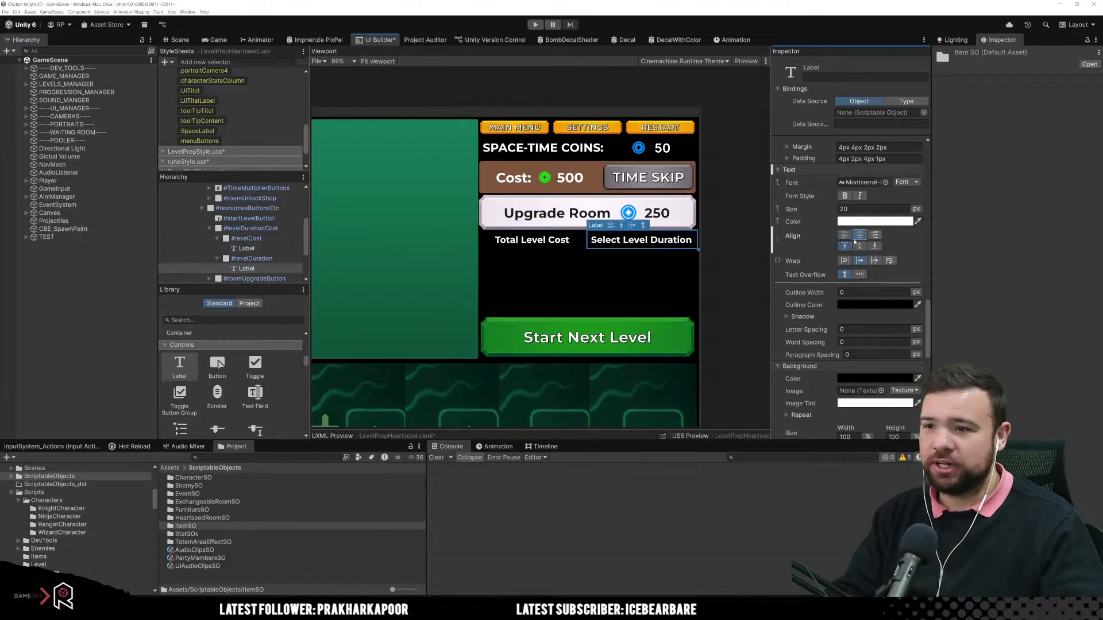
pyautogui.click(675, 299)
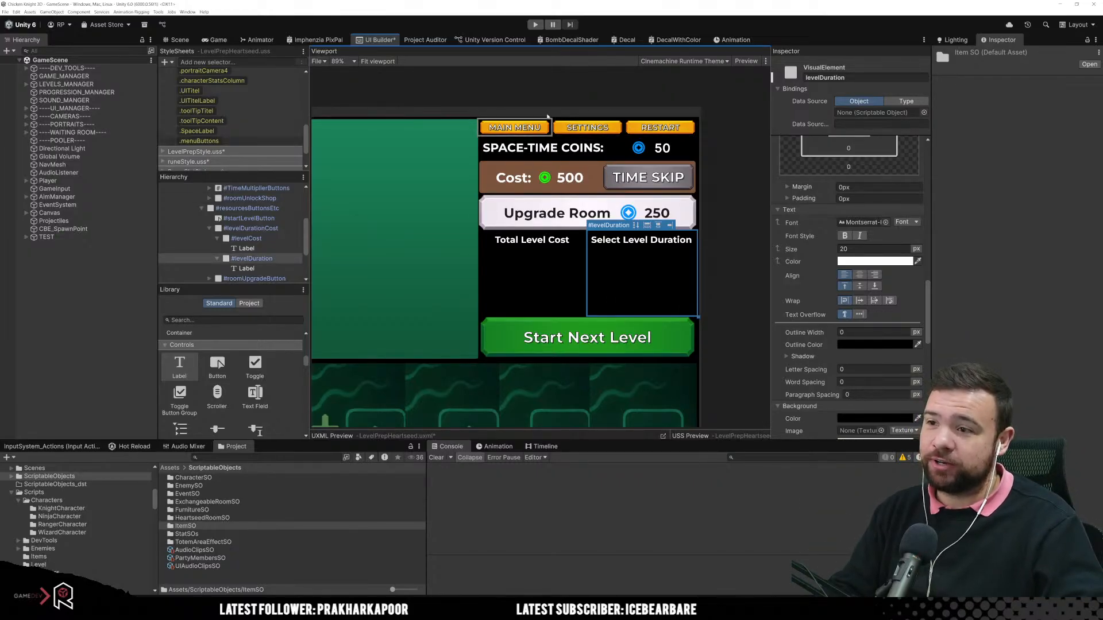
pyautogui.scroll(-8, 544, 242)
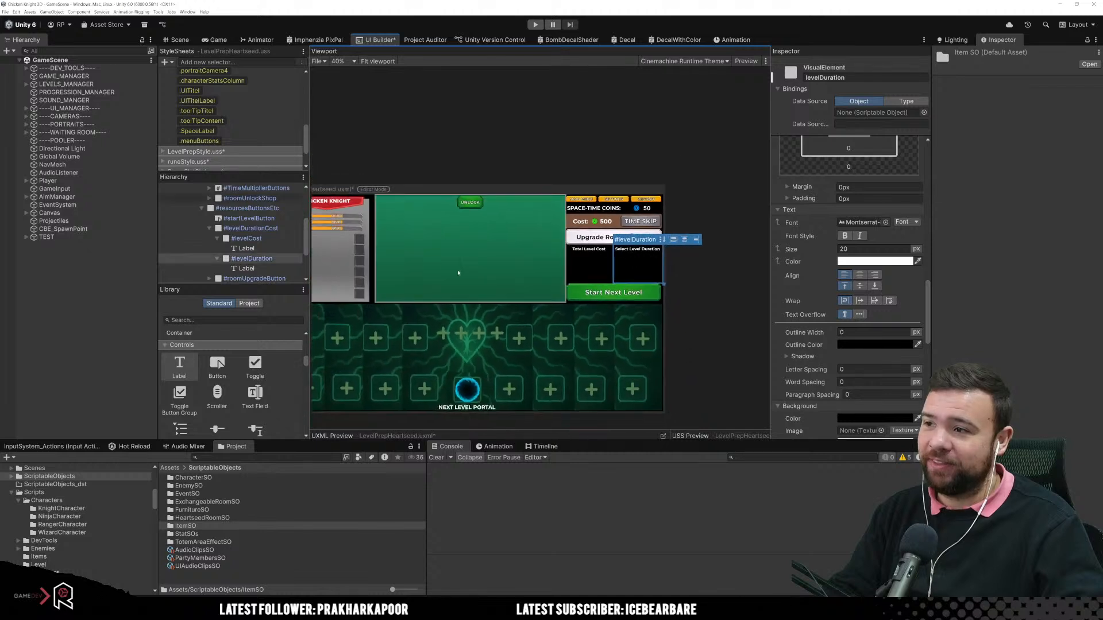
pyautogui.scroll(5, 579, 224)
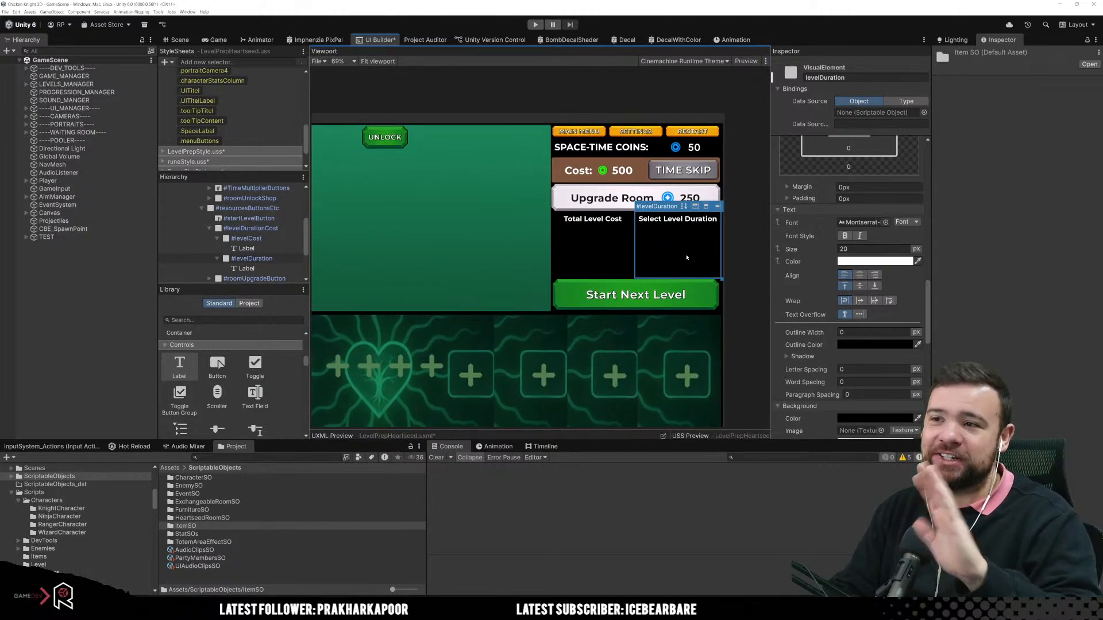
pyautogui.click(610, 264)
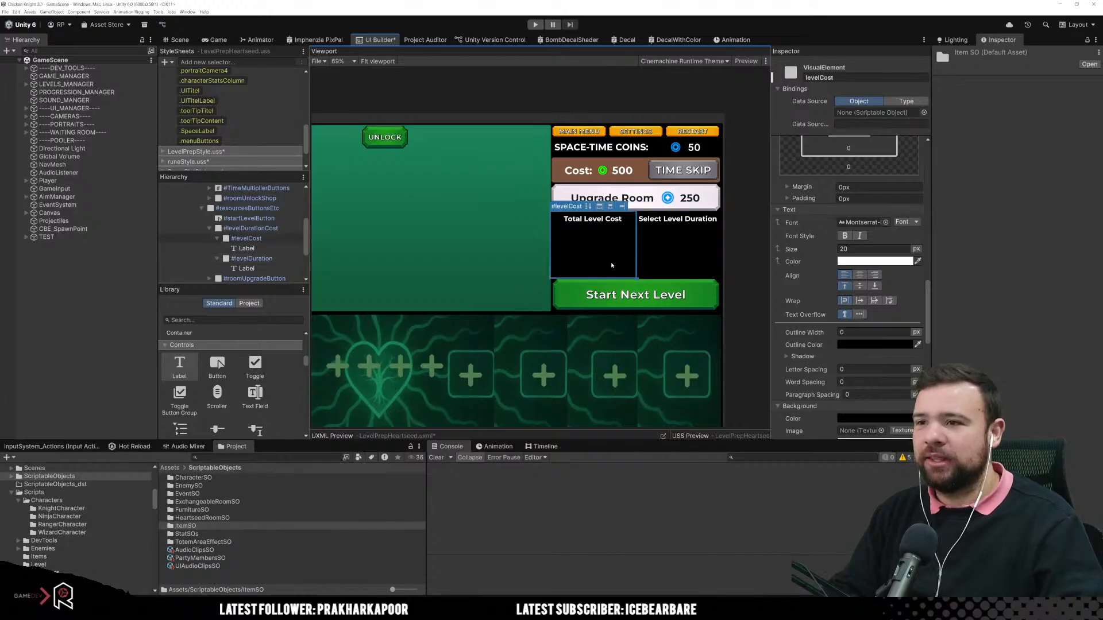
pyautogui.click(648, 263)
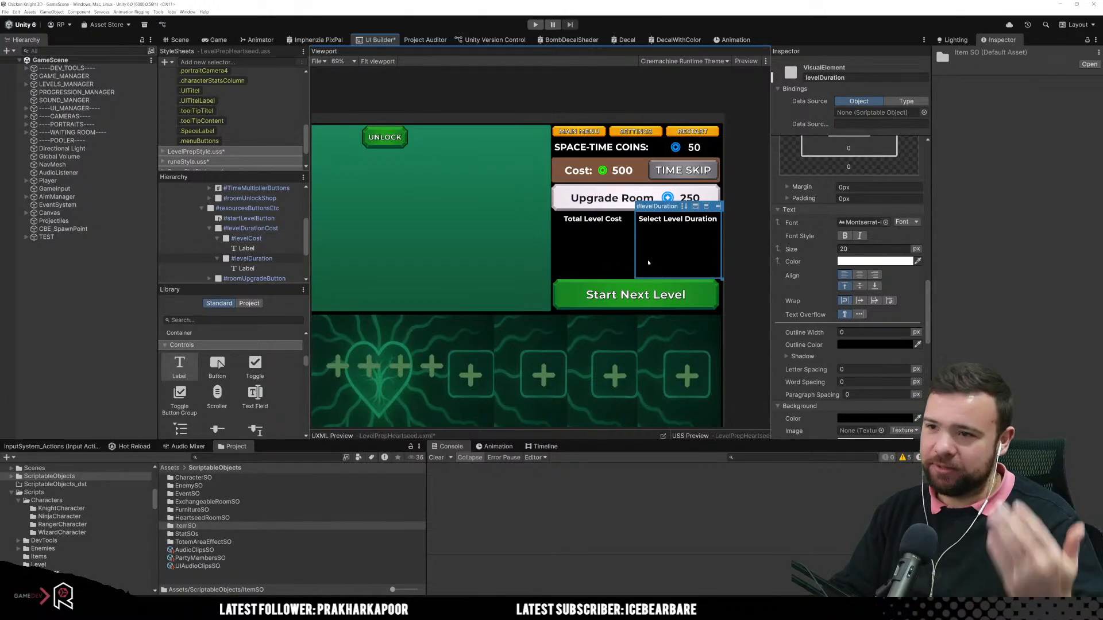
pyautogui.scroll(4, 648, 263)
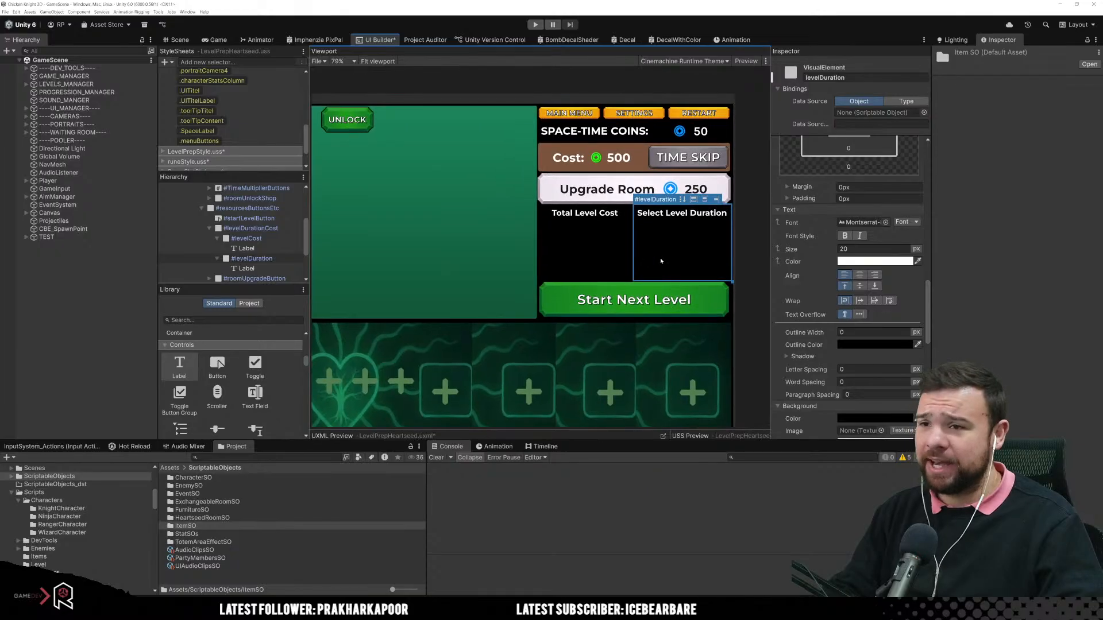
pyautogui.scroll(1, 653, 311)
# Step: Duplicate the "Total Level Cost" Label inside levelCost
pyautogui.click(554, 278)
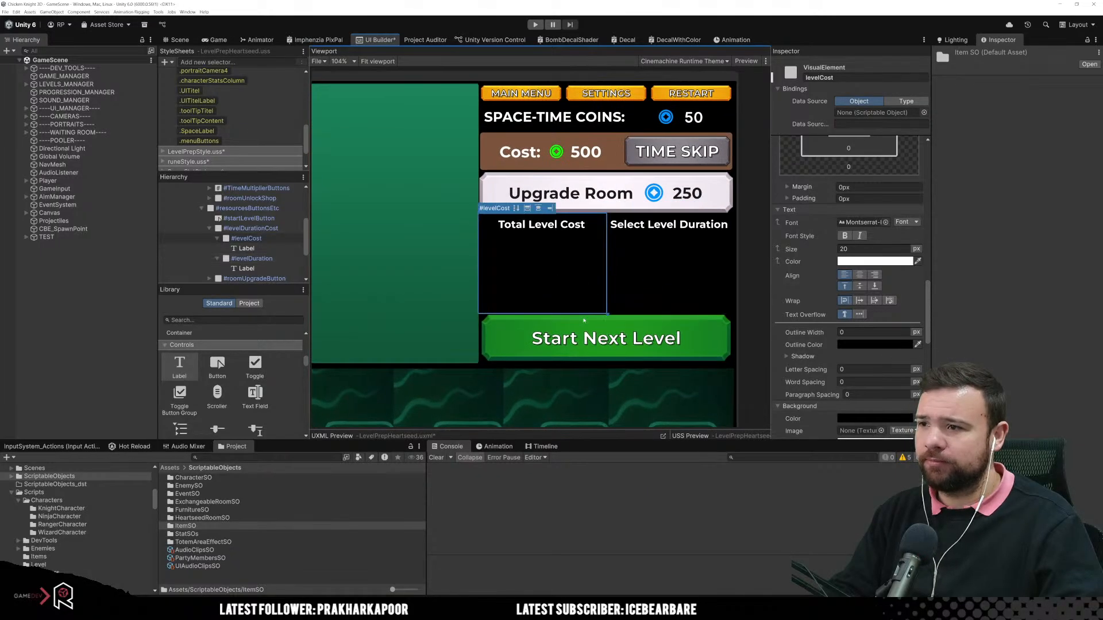
pyautogui.click(258, 248)
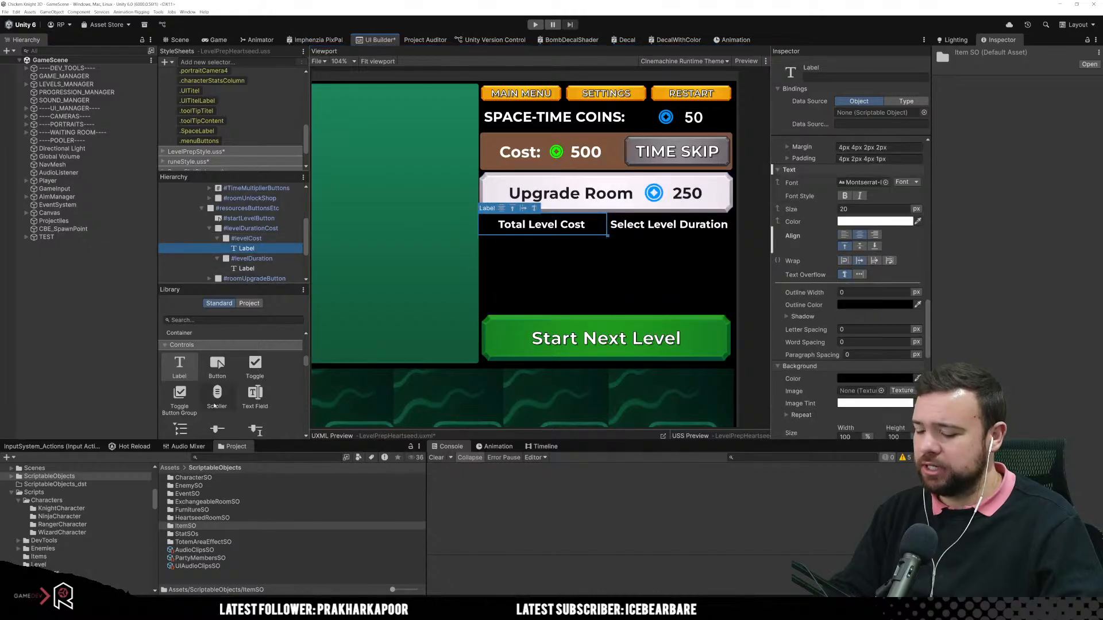
pyautogui.hotkey('ctrl', 'd')
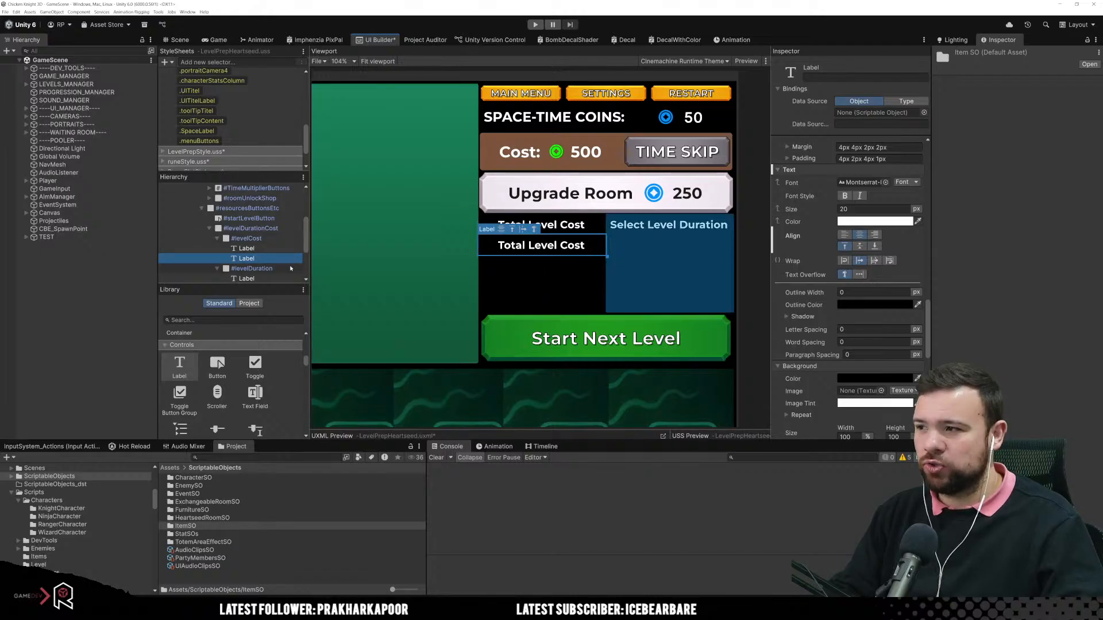
# Step: Duplicate the green coin icon from the time skip cost and move the copy between the two Labels in levelCost
pyautogui.click(562, 151)
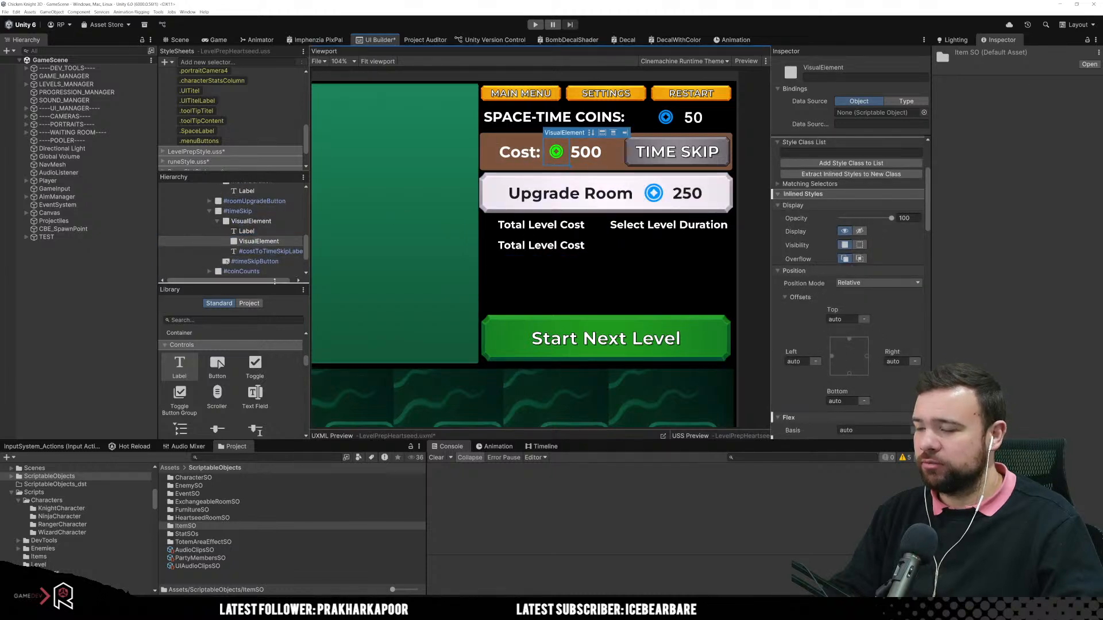
pyautogui.hotkey('ctrl', 'd')
pyautogui.scroll(-2, 279, 197)
pyautogui.click(279, 221)
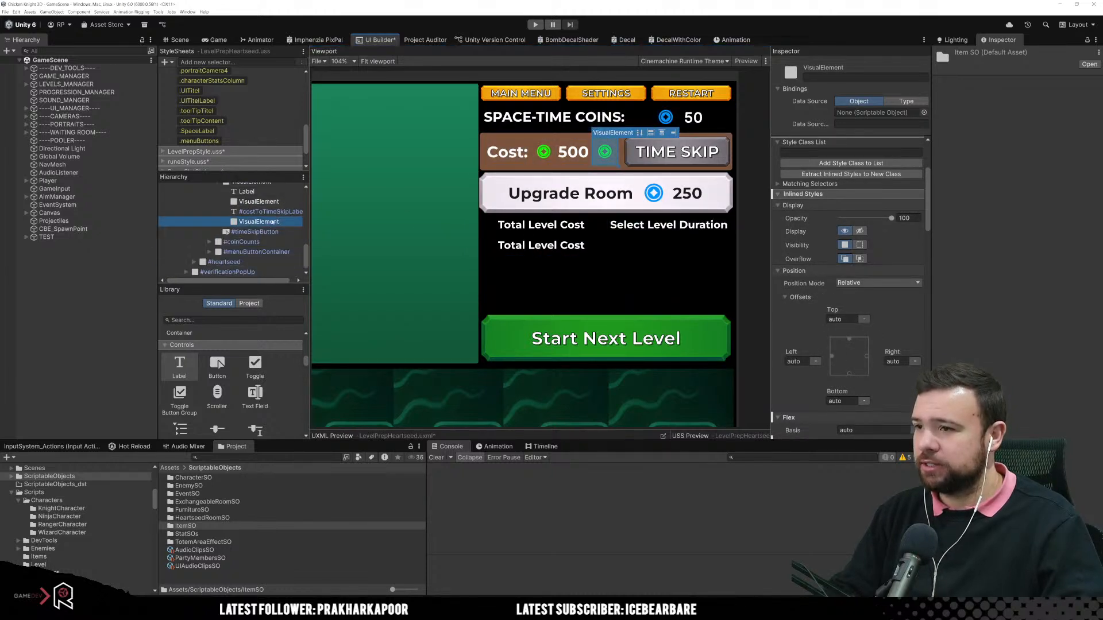
pyautogui.moveTo(500, 245); pyautogui.dragTo(524, 234)
pyautogui.click(530, 278)
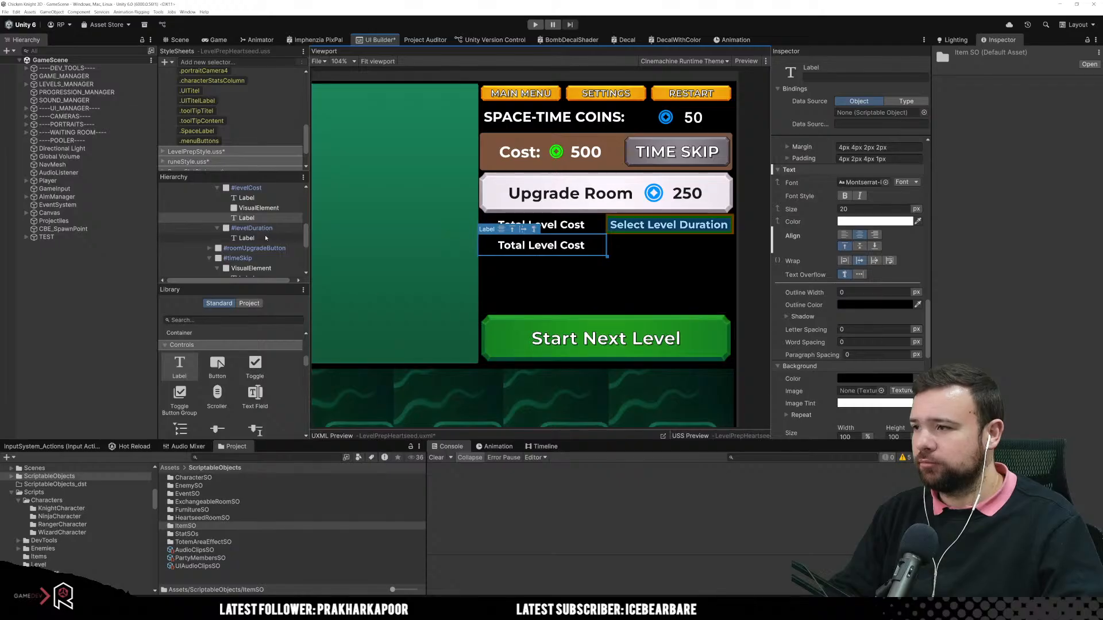
pyautogui.click(255, 209)
pyautogui.click(253, 217)
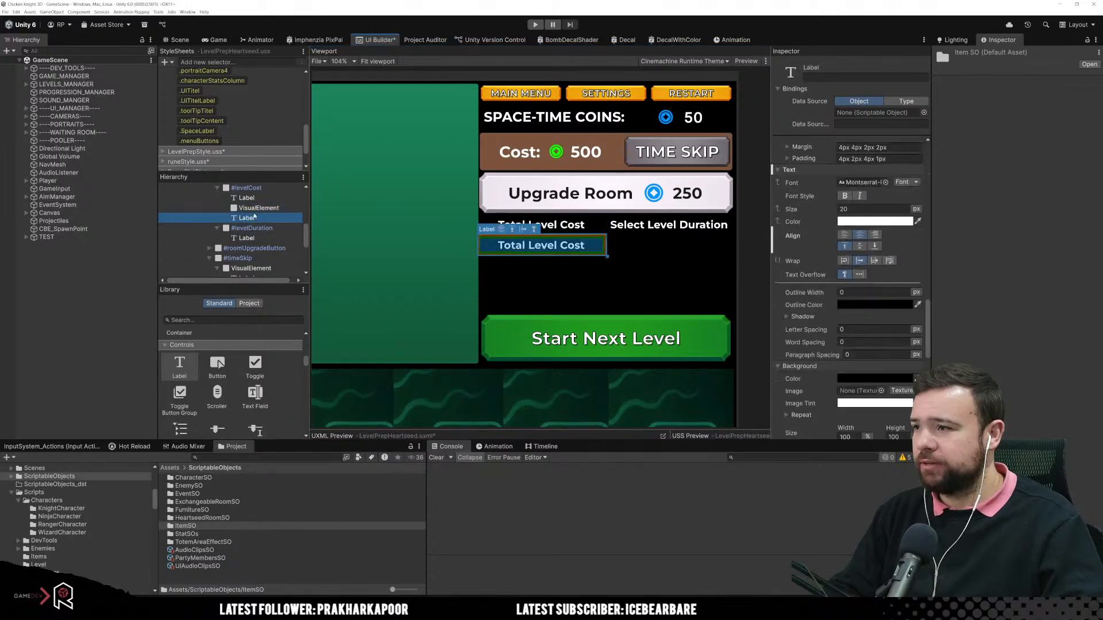
# Step: Add a new VisualElement container below the first Label in levelCost and nest the coin icon and duplicated Label inside it
pyautogui.scroll(3, 185, 377)
pyautogui.scroll(3, 186, 376)
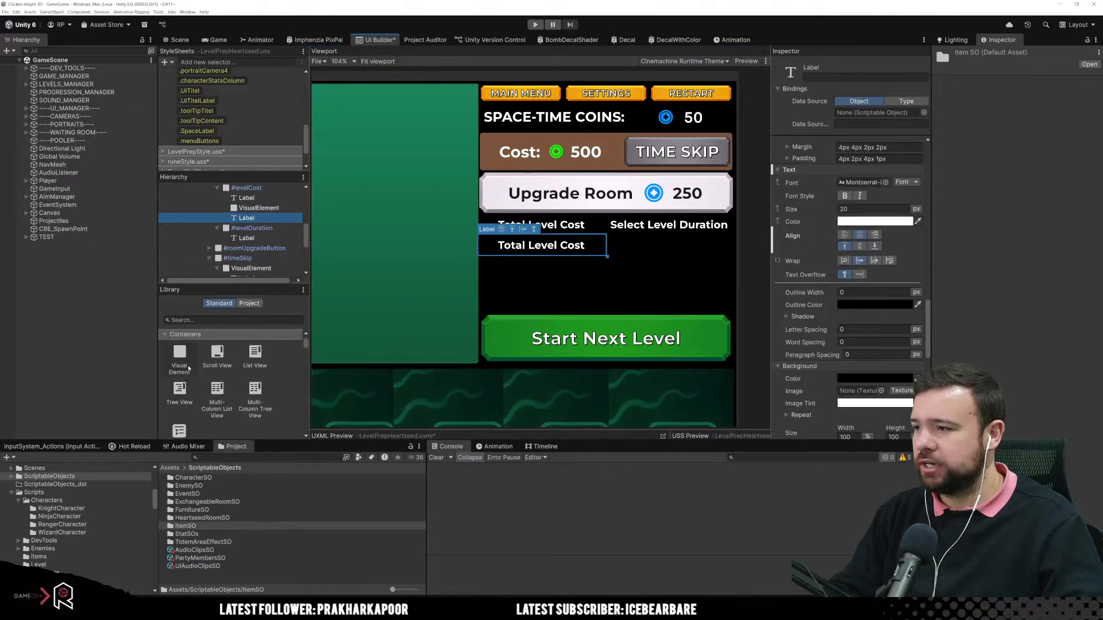
pyautogui.moveTo(180, 353); pyautogui.dragTo(263, 208)
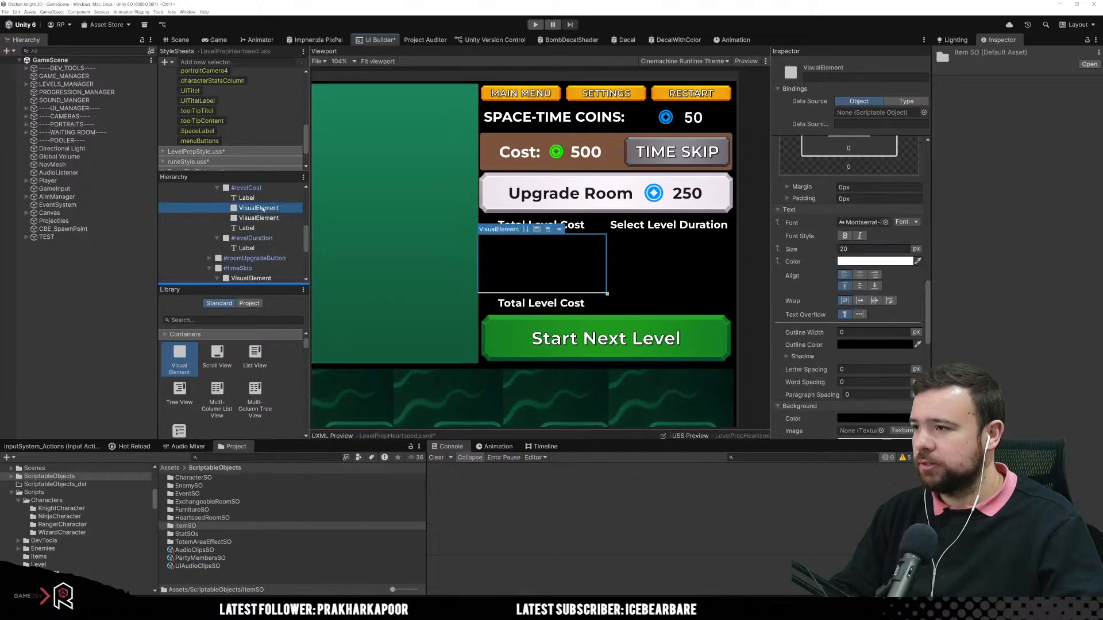
pyautogui.keyDown('shift'); pyautogui.click(260, 225); pyautogui.keyUp('shift')
pyautogui.click(262, 226)
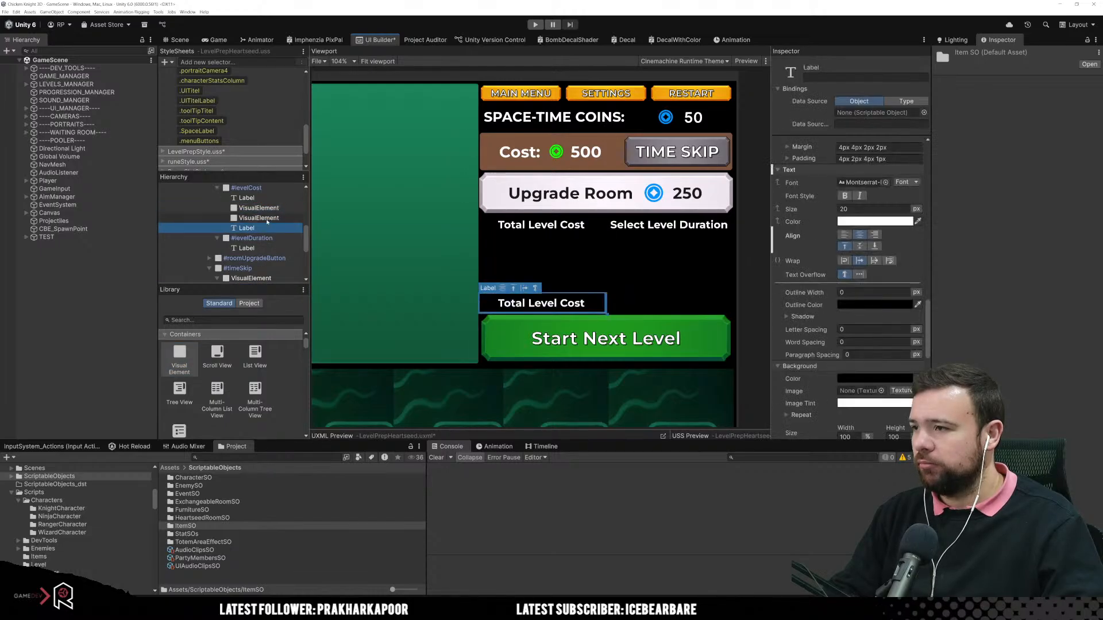
pyautogui.keyDown('ctrl'); pyautogui.click(267, 220); pyautogui.keyUp('ctrl')
pyautogui.moveTo(258, 220); pyautogui.dragTo(275, 207)
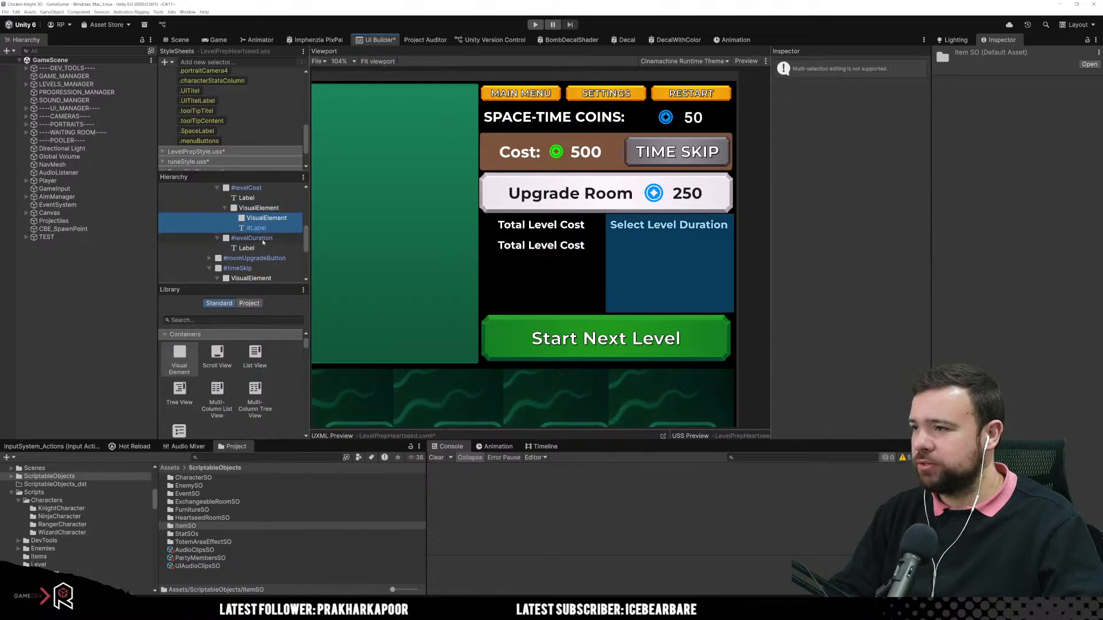
pyautogui.click(275, 208)
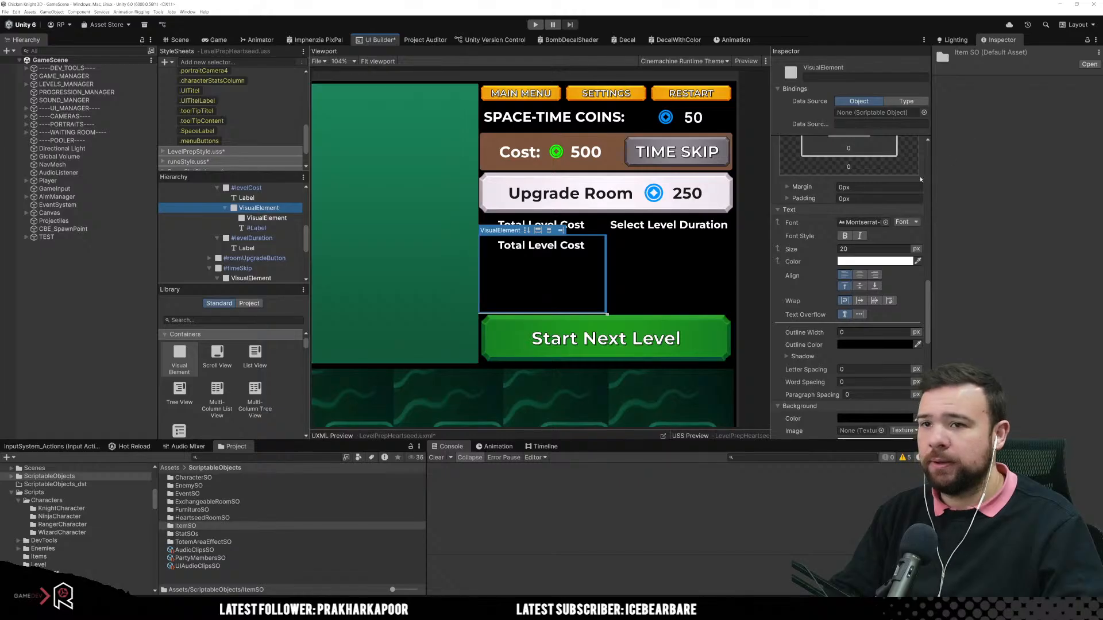
# Step: Set the new container's flex direction to row and align its items to the centre
pyautogui.click(526, 230)
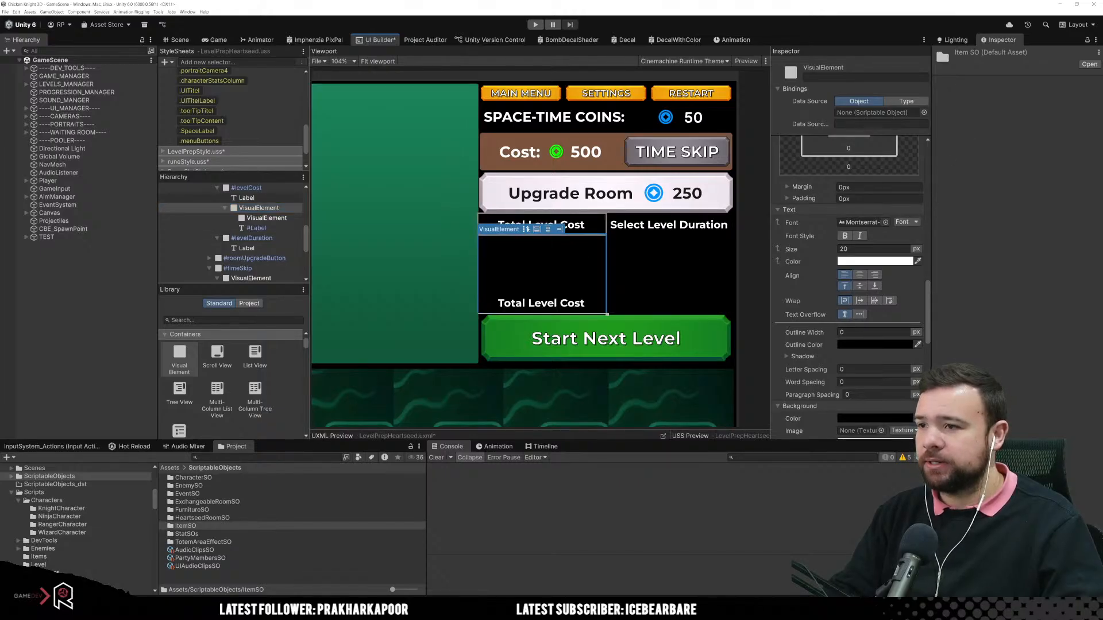
pyautogui.click(527, 230)
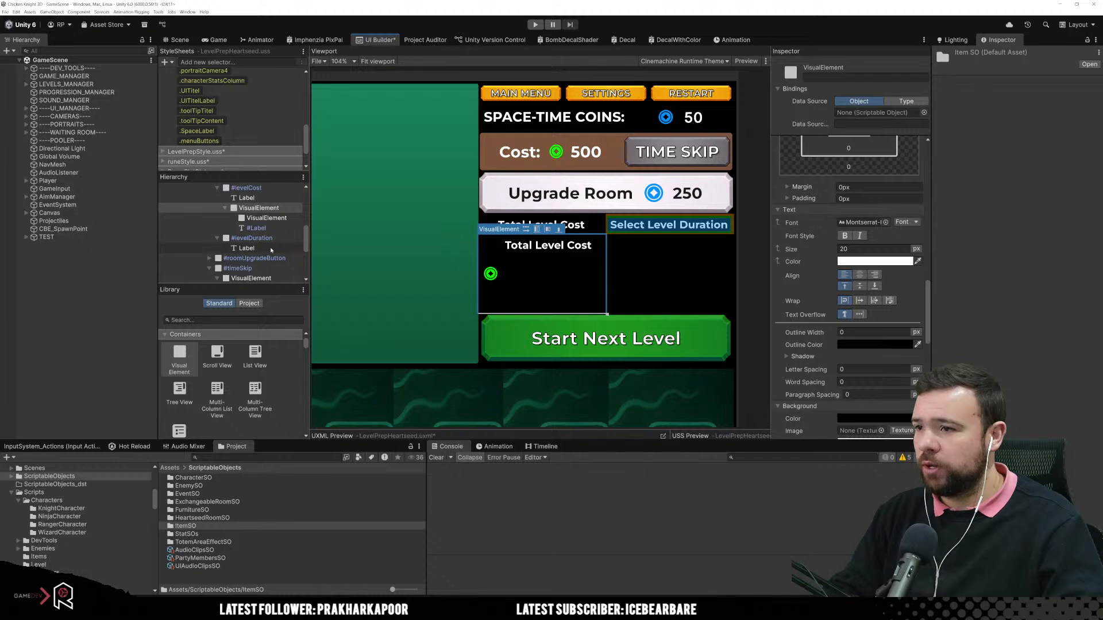
pyautogui.click(536, 229)
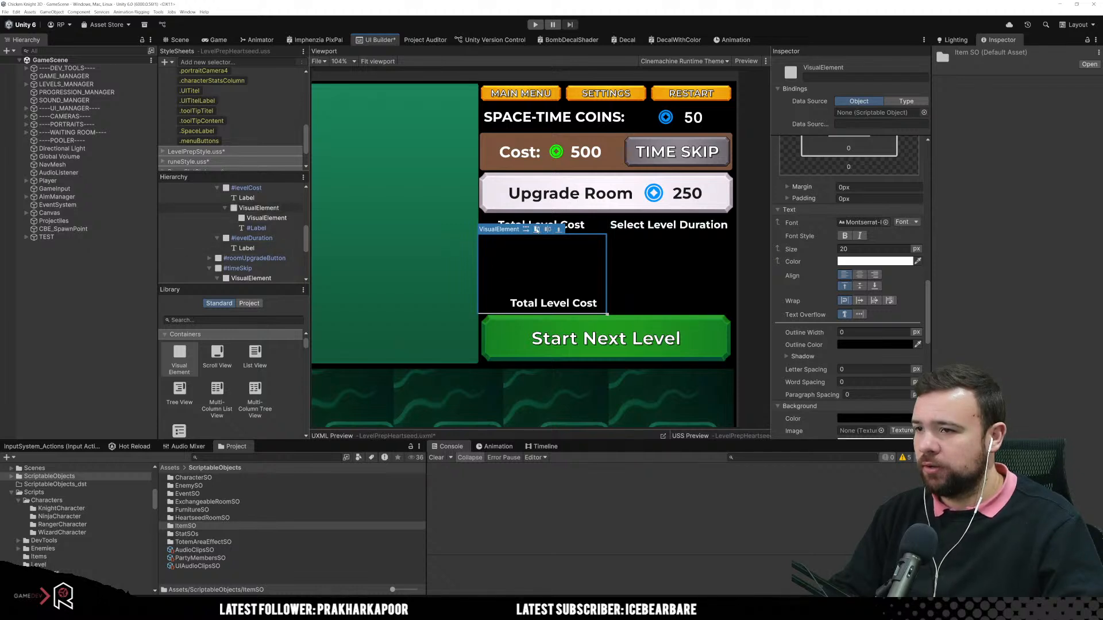
pyautogui.click(549, 230)
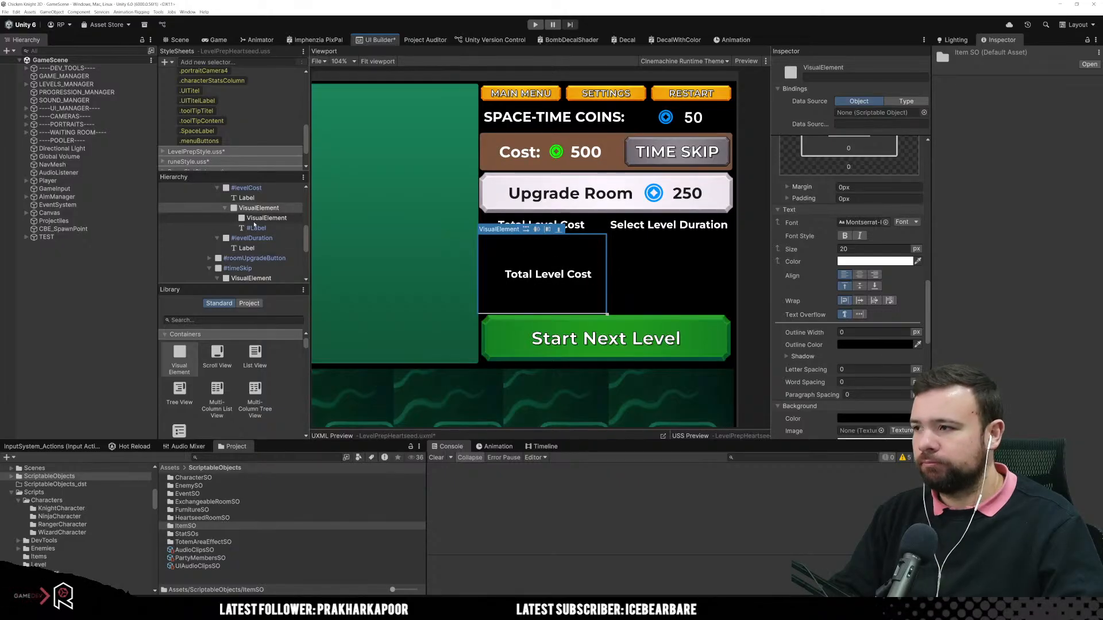
# Step: Set the coin icon's width and height in levelCost to 50 px each
pyautogui.click(285, 220)
pyautogui.scroll(-8, 867, 322)
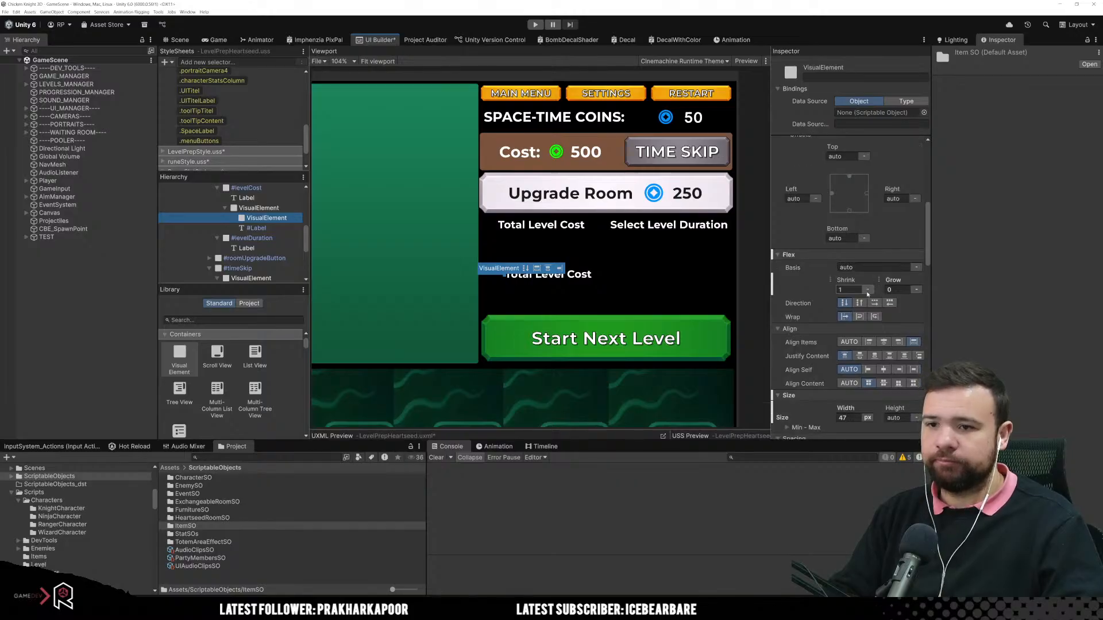
pyautogui.click(854, 311)
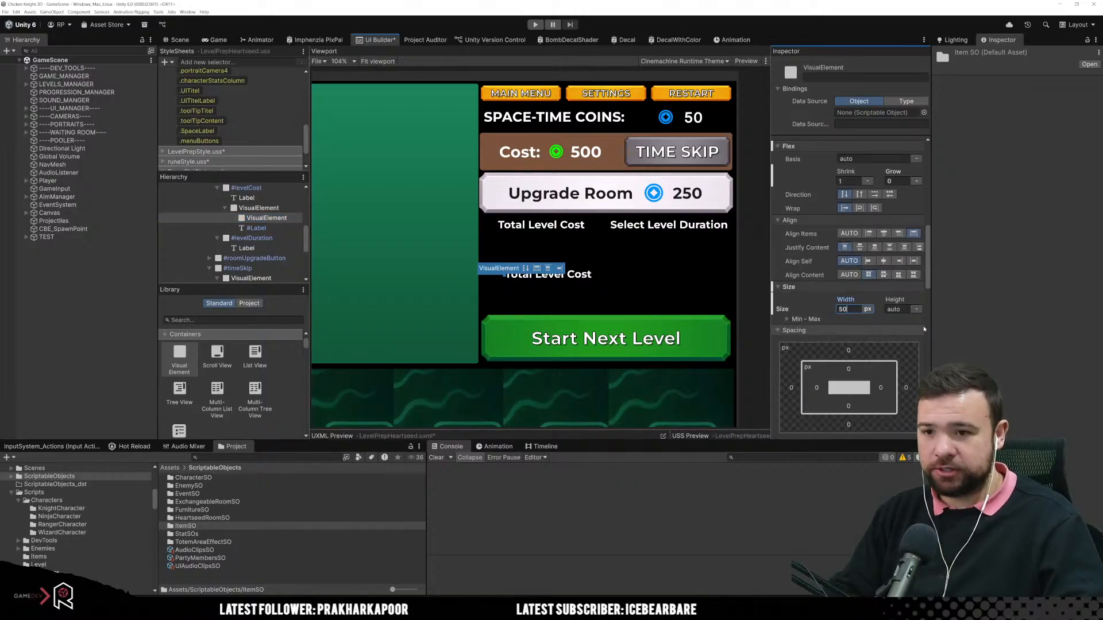
pyautogui.press('Tab')
pyautogui.write('50')
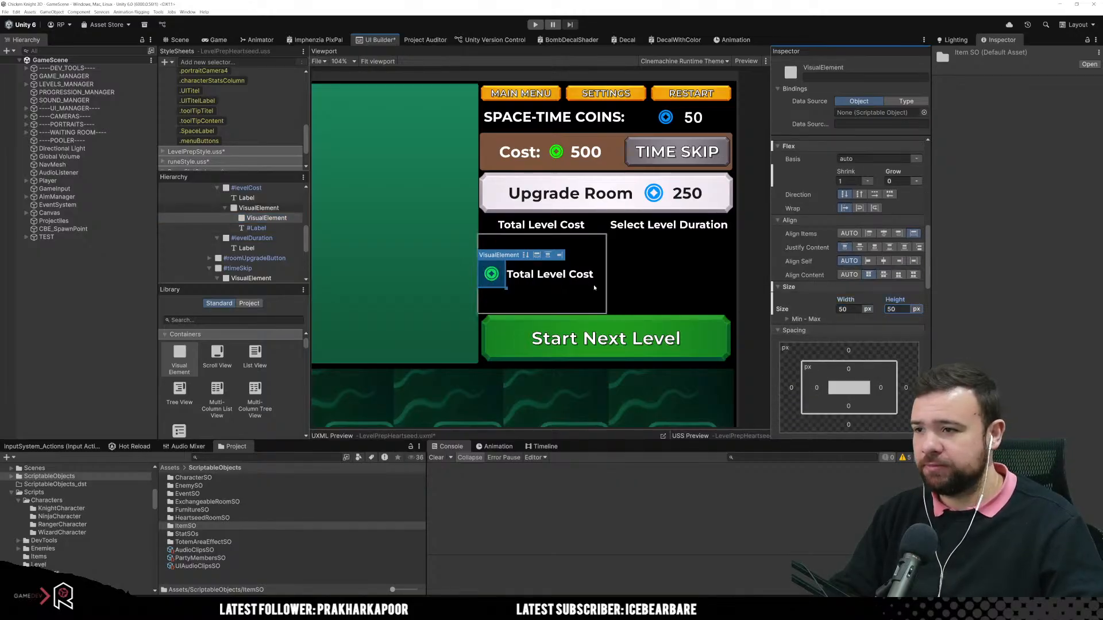
# Step: Change the coin-and-label container's item alignment so its children stretch from the container's top edge
pyautogui.click(569, 274)
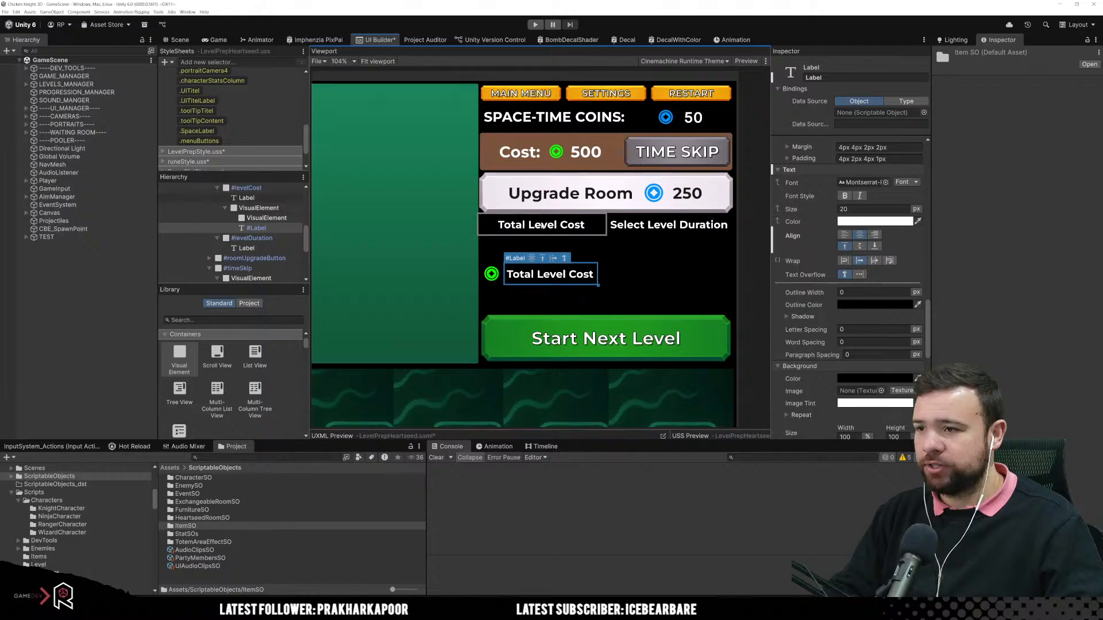
pyautogui.click(262, 209)
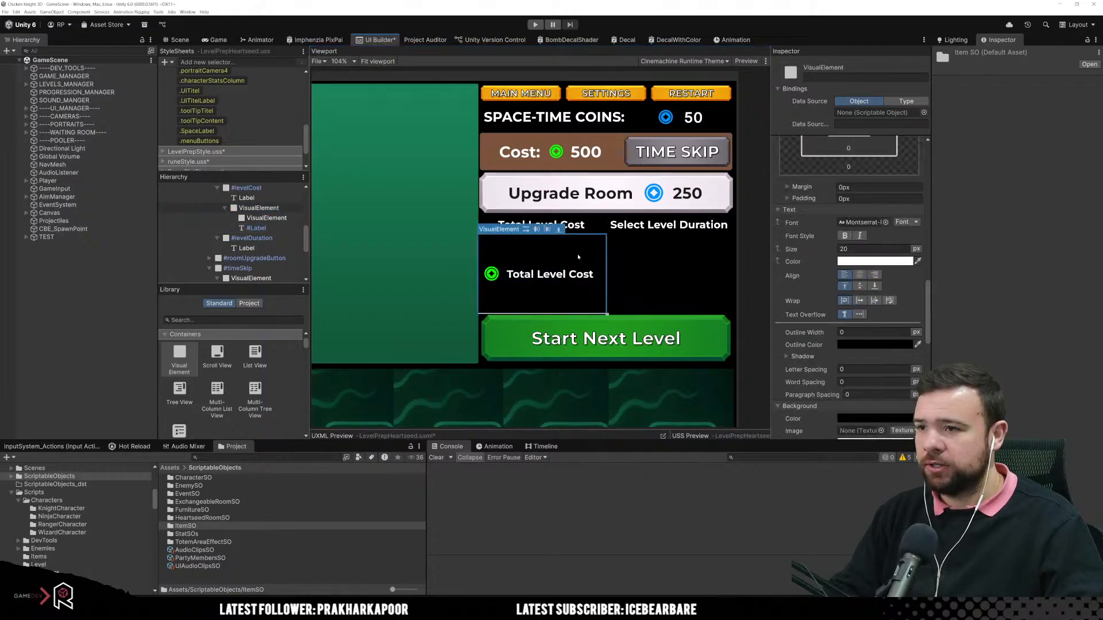
pyautogui.click(538, 229)
pyautogui.click(538, 229)
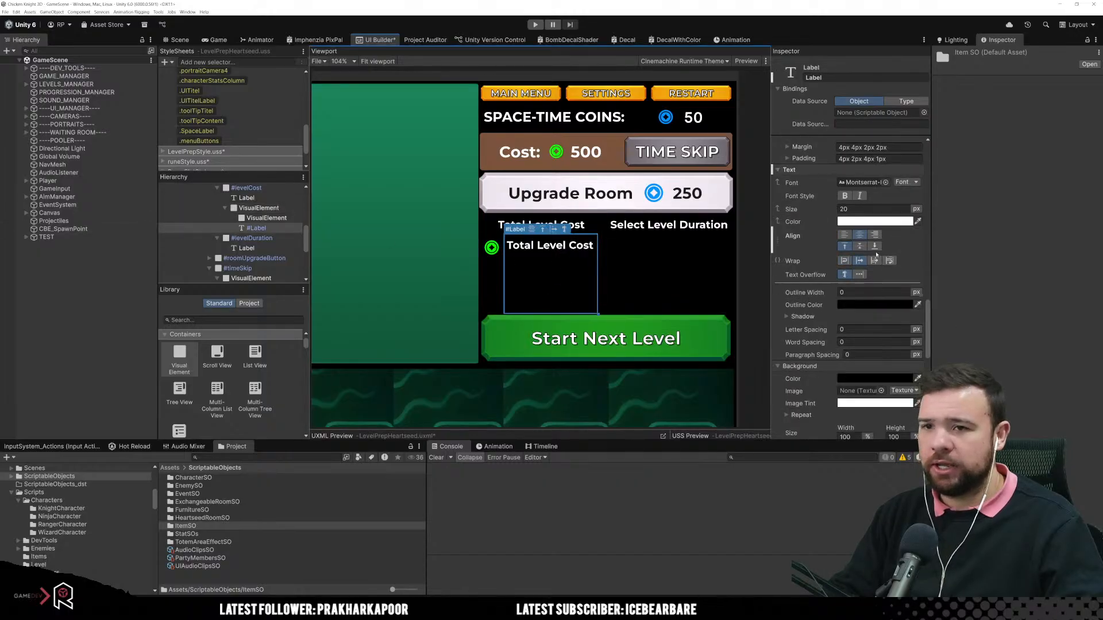
# Step: Set the text of the duplicated Label beside the coin icon to 250
pyautogui.click(548, 247)
pyautogui.scroll(5, 877, 356)
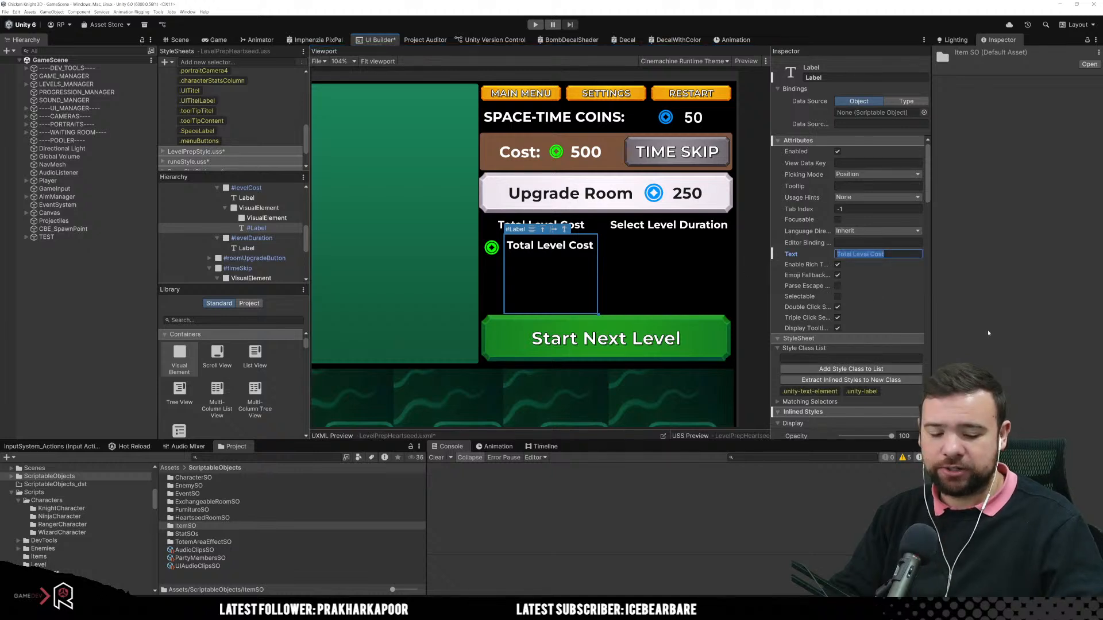
pyautogui.write('250')
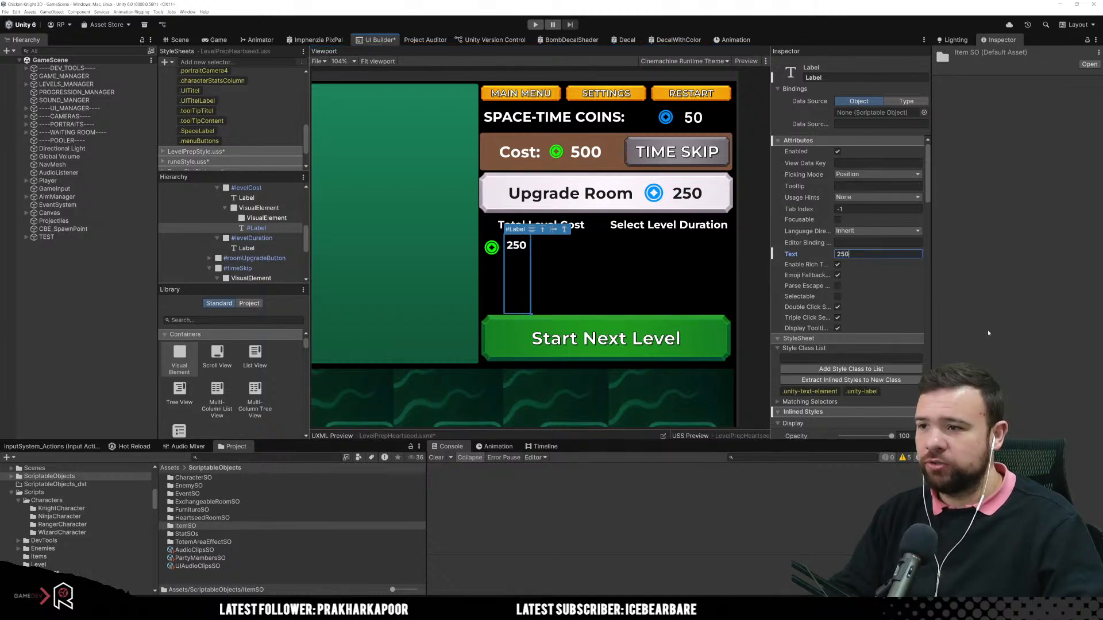
# Step: Justify the contents of the coin-and-label container to the centre
pyautogui.click(266, 217)
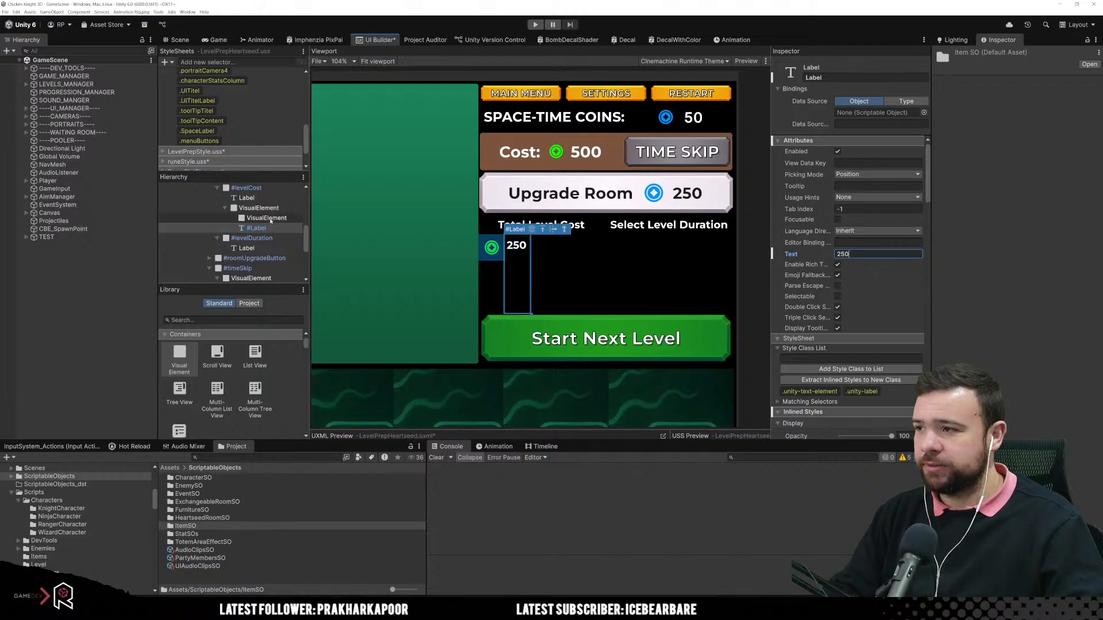
pyautogui.click(265, 209)
pyautogui.click(550, 231)
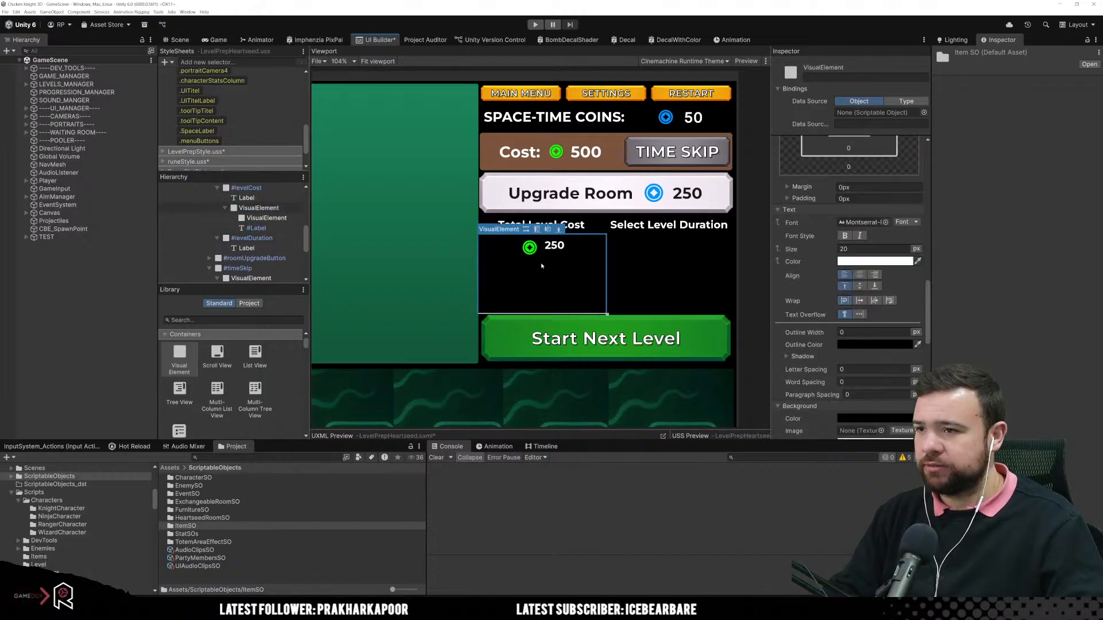
# Step: Set the height of the 250 label beside the coin icon to 50 px
pyautogui.click(546, 257)
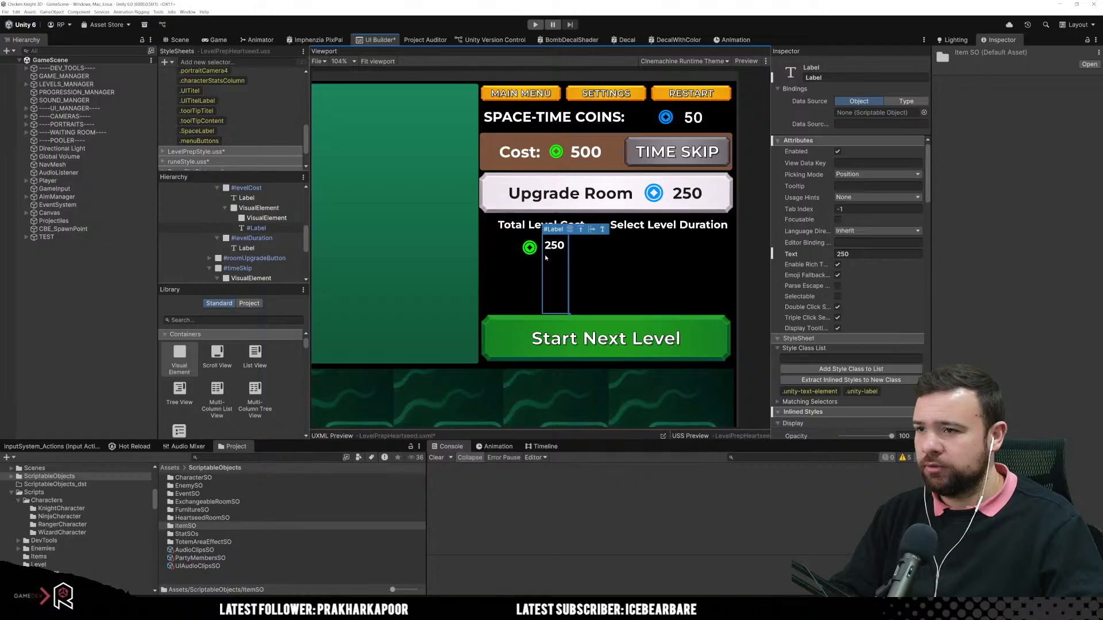
pyautogui.click(539, 256)
pyautogui.click(552, 257)
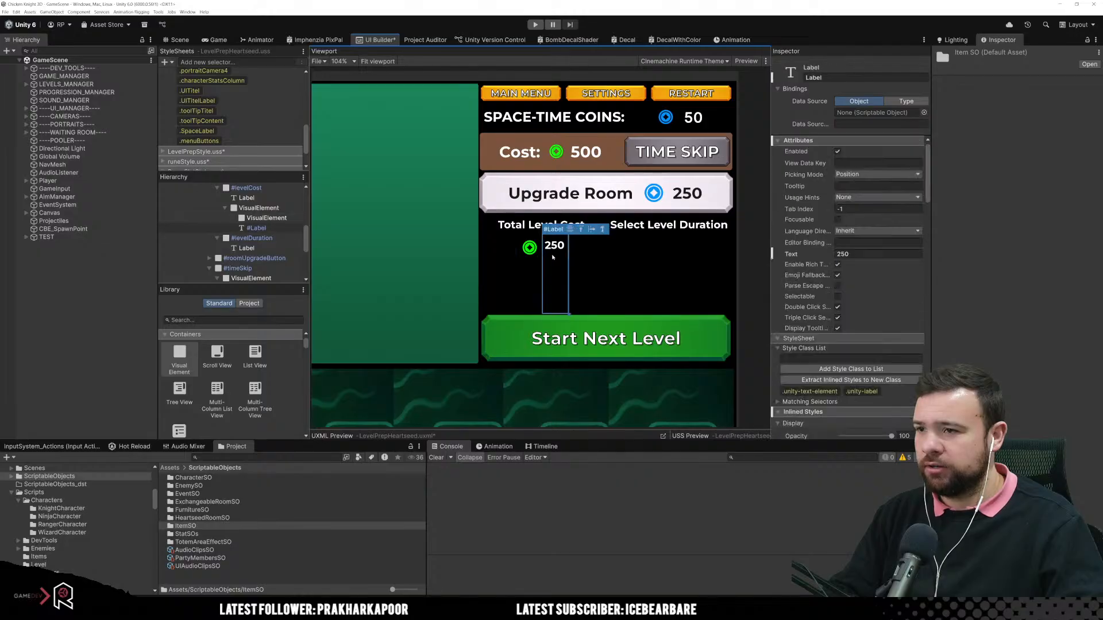
pyautogui.click(523, 266)
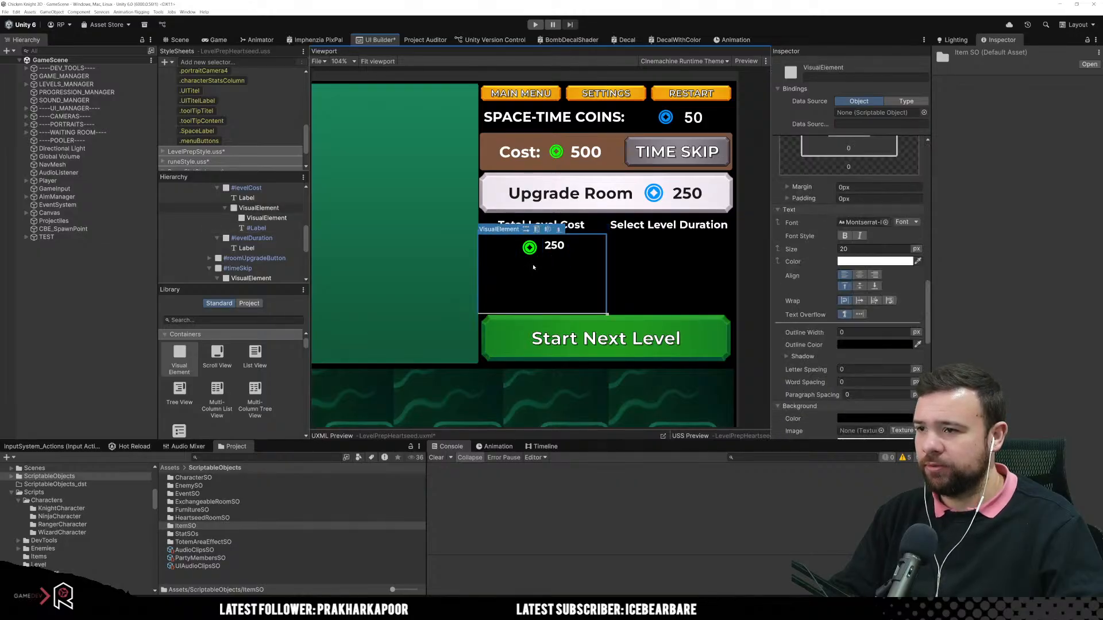
pyautogui.click(551, 261)
pyautogui.scroll(-10, 884, 333)
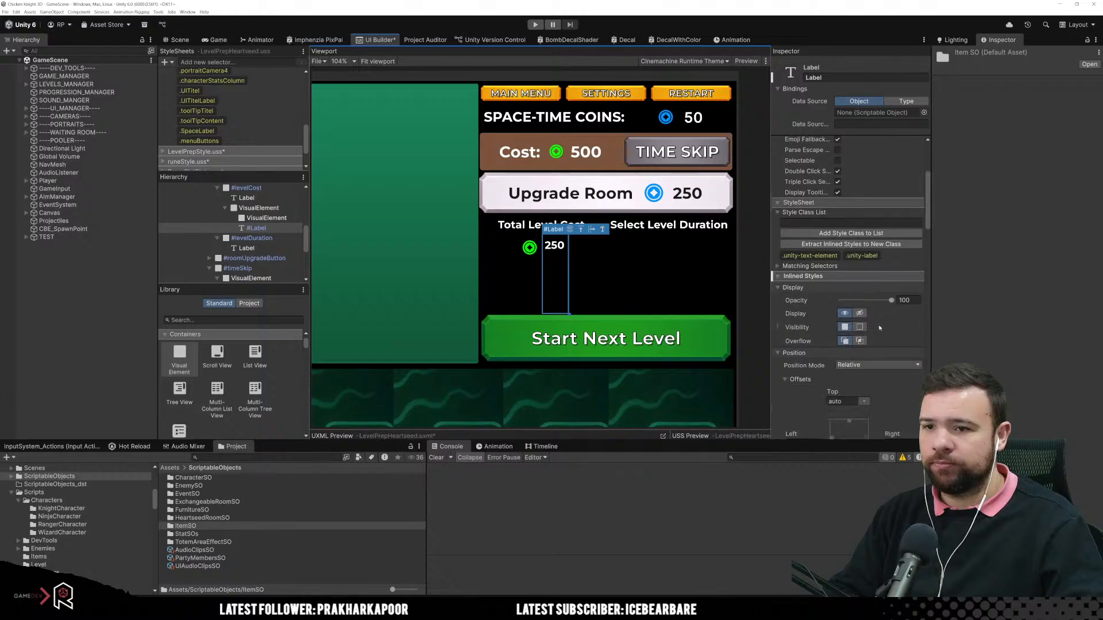
pyautogui.scroll(-1, 885, 345)
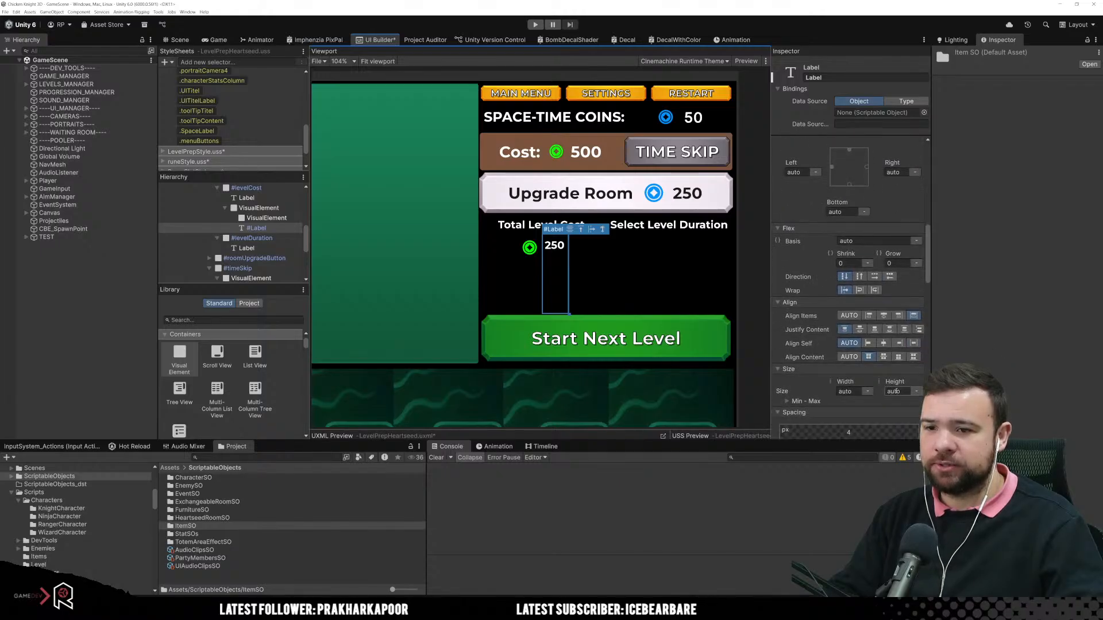
pyautogui.click(896, 391)
pyautogui.press('Return')
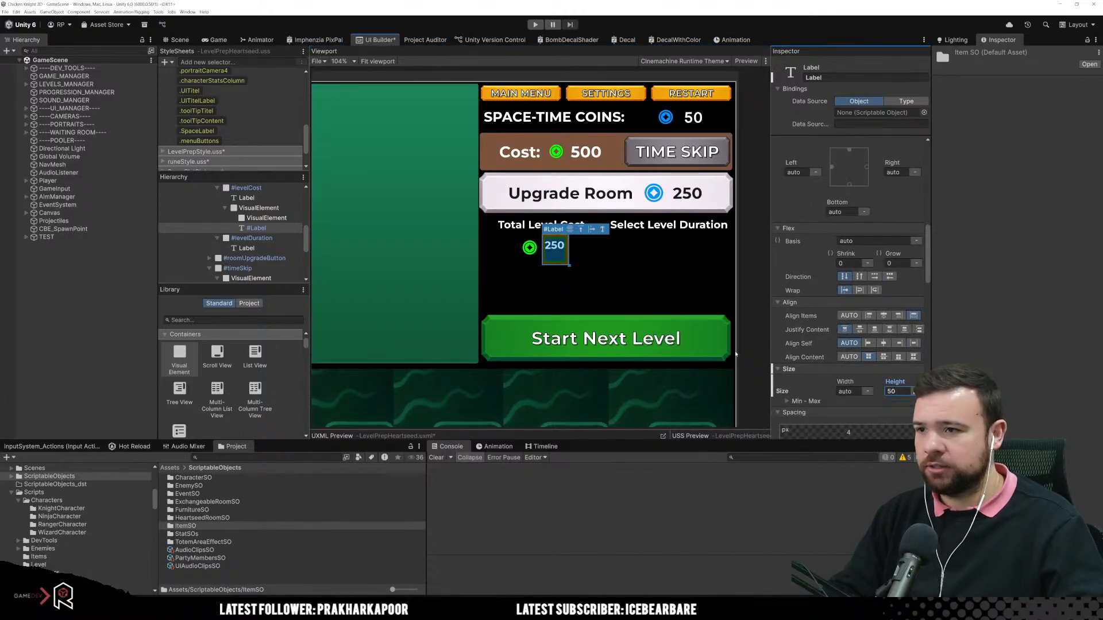
# Step: Align the 250 label's text vertically to the middle
pyautogui.scroll(-5, 871, 340)
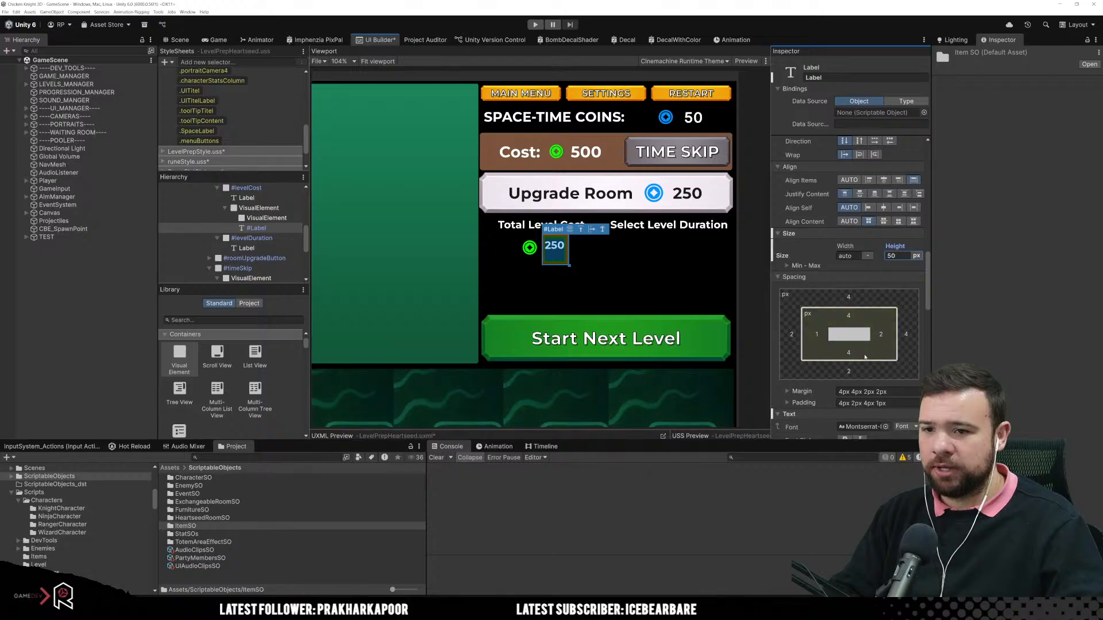
pyautogui.scroll(-7, 887, 373)
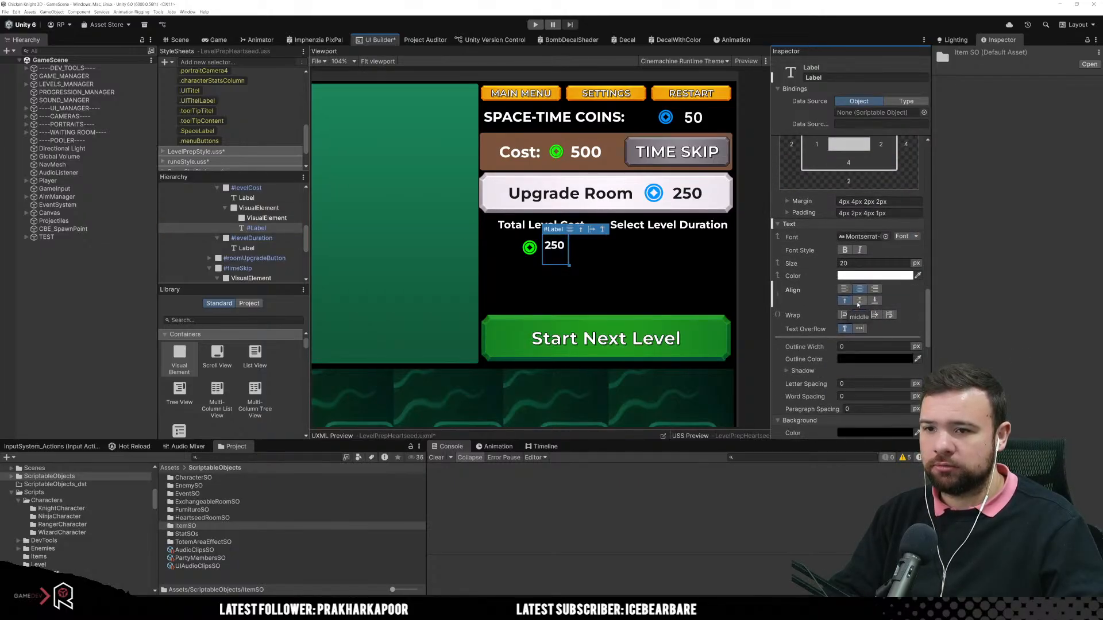
pyautogui.click(532, 259)
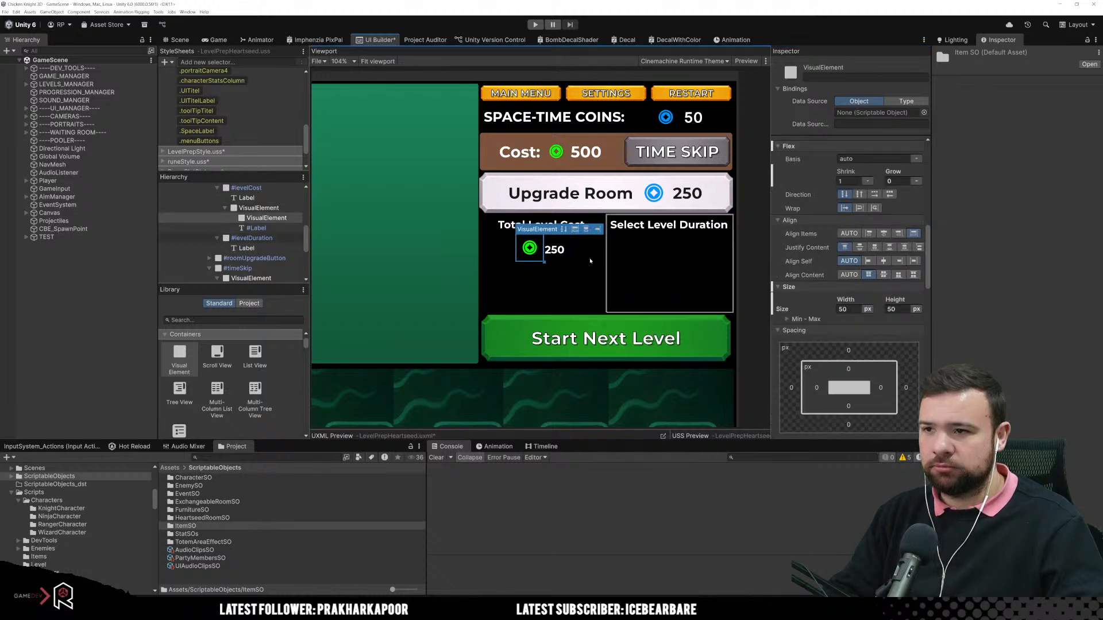
pyautogui.click(555, 252)
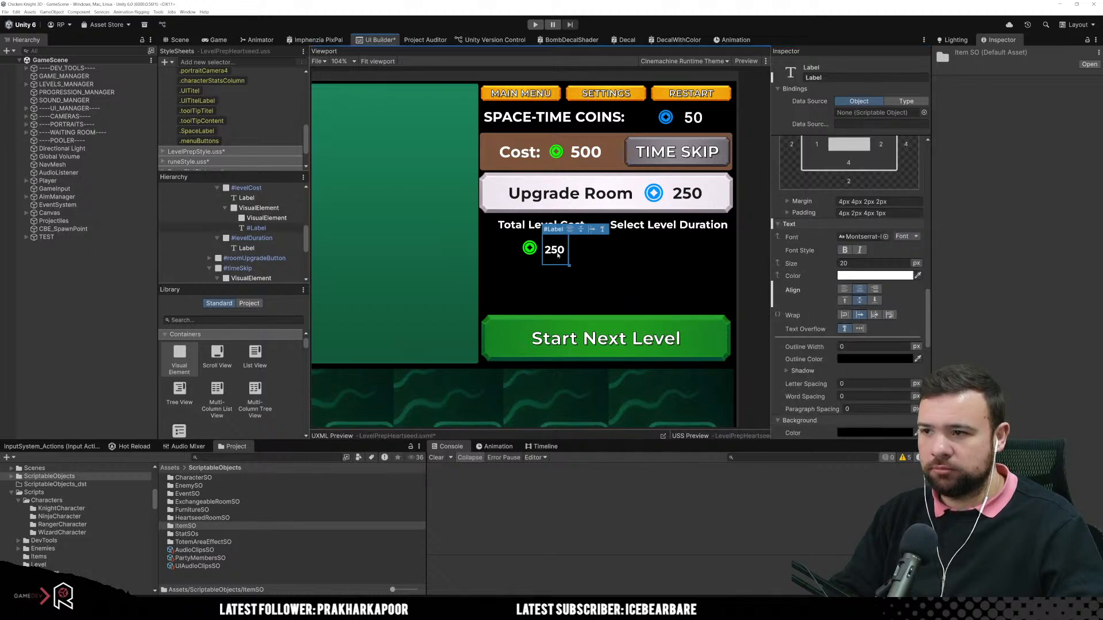
# Step: Set both the margin and the padding of the 250 label to 0 px
pyautogui.scroll(2, 832, 270)
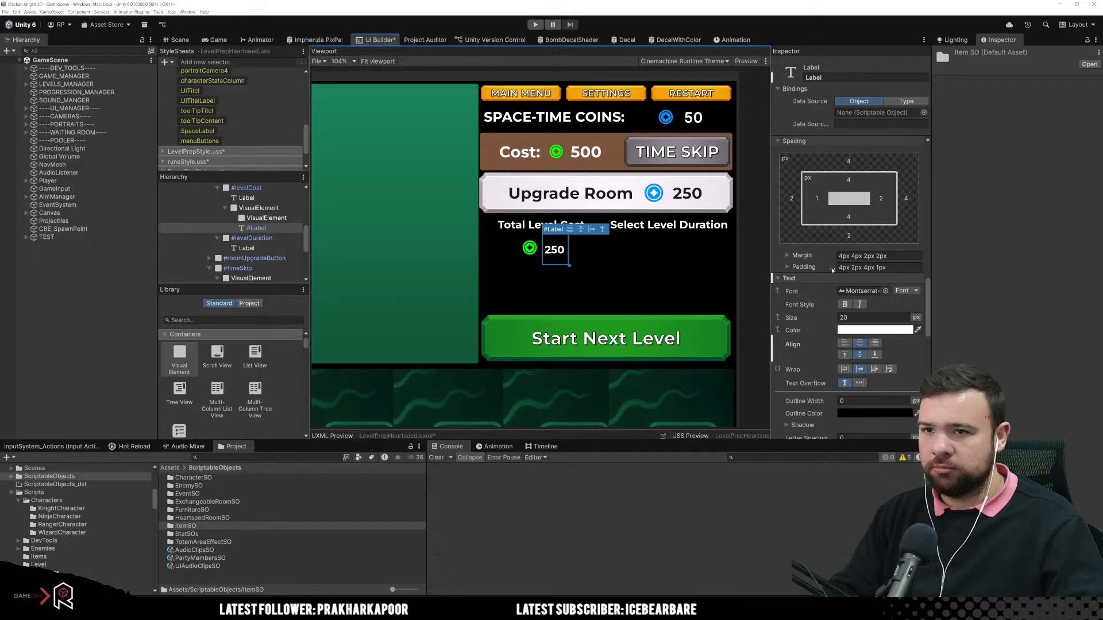
pyautogui.click(913, 257)
pyautogui.write('0')
pyautogui.press('Tab')
pyautogui.write('0')
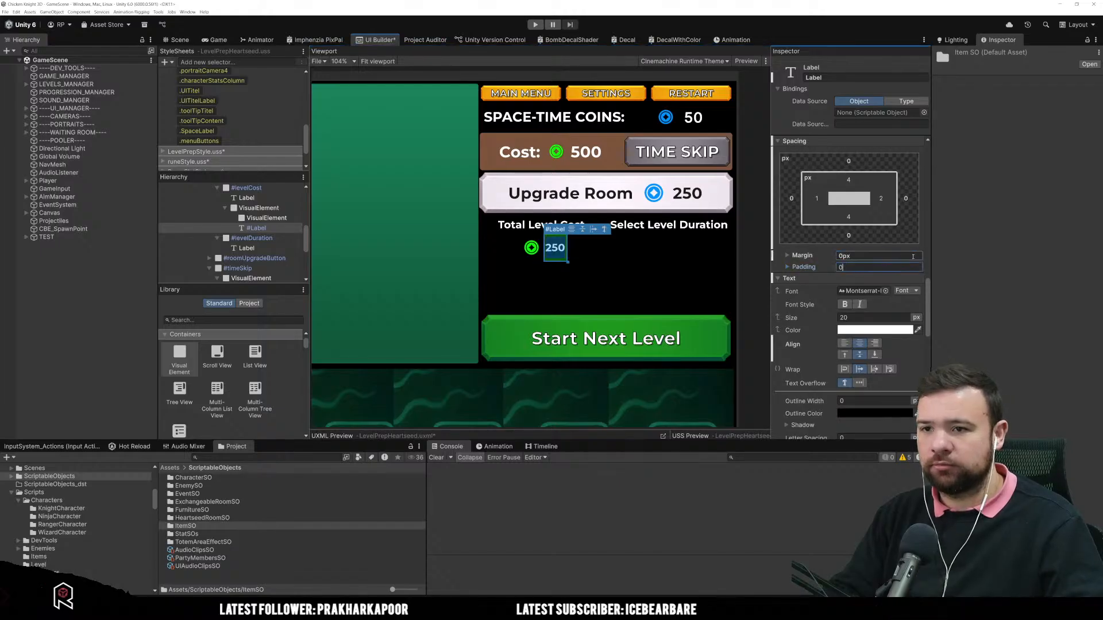
pyautogui.press('Return')
pyautogui.click(603, 311)
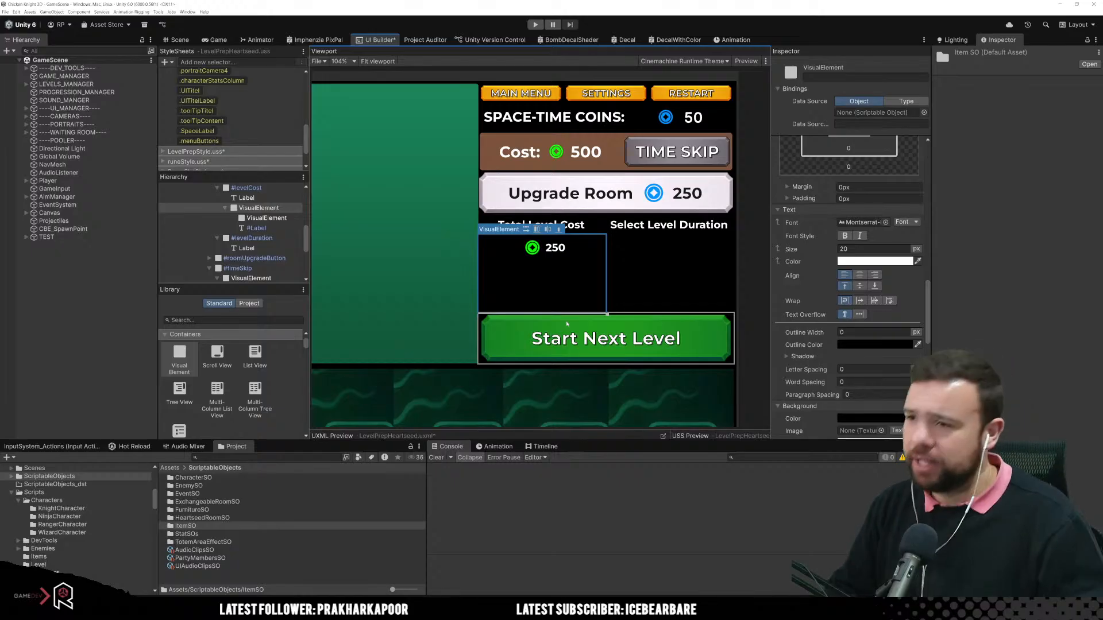
# Step: Justify the contents of the levelCost element to the centre
pyautogui.scroll(-2, 575, 310)
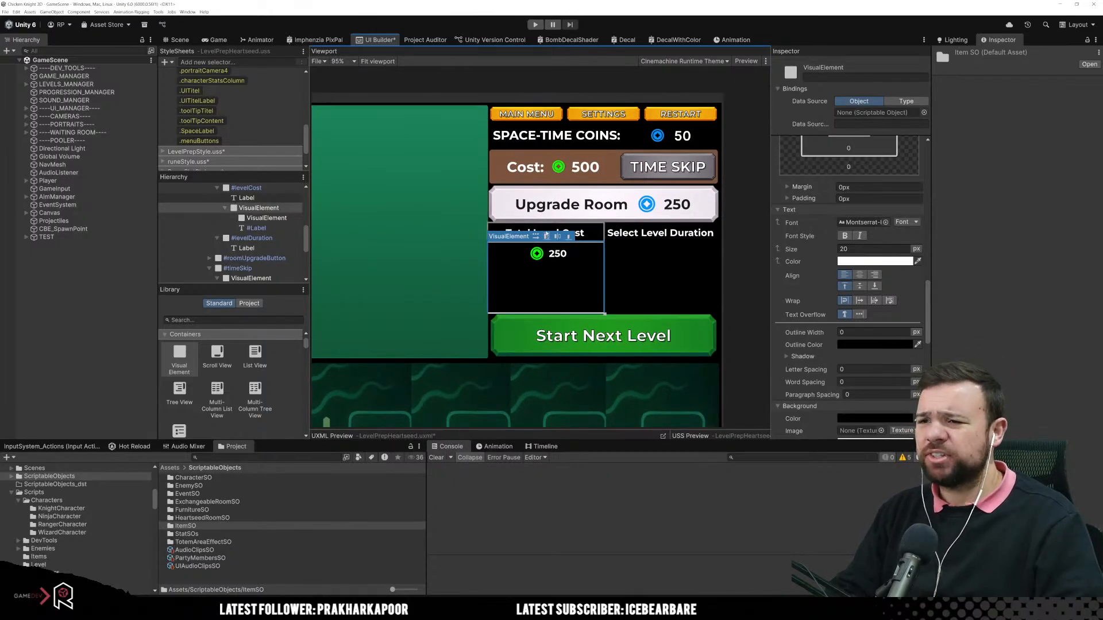
pyautogui.click(642, 294)
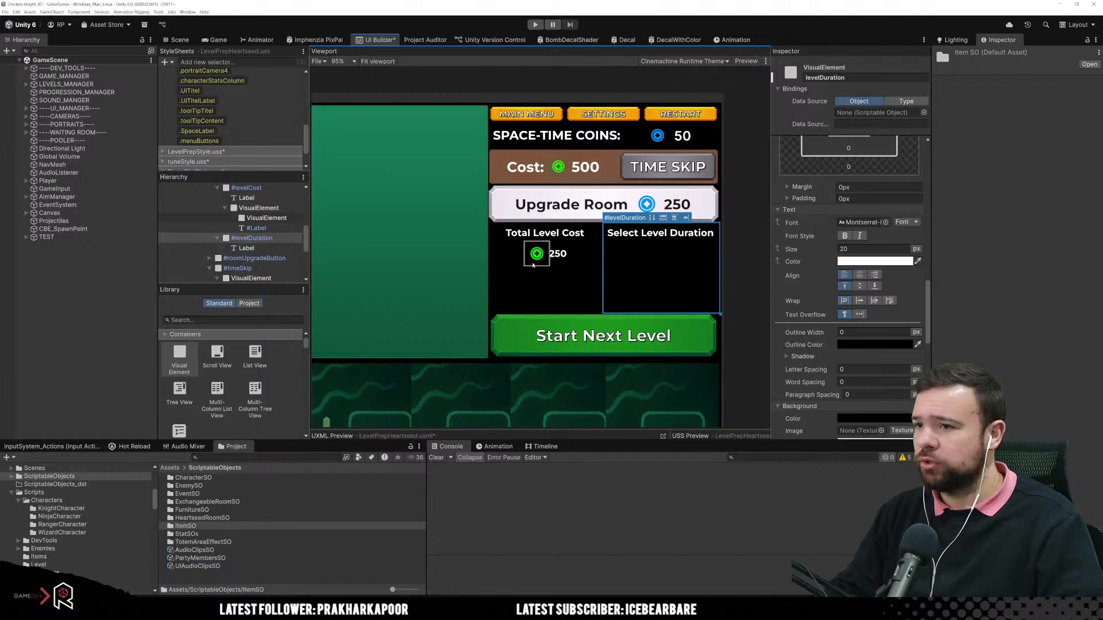
pyautogui.click(256, 208)
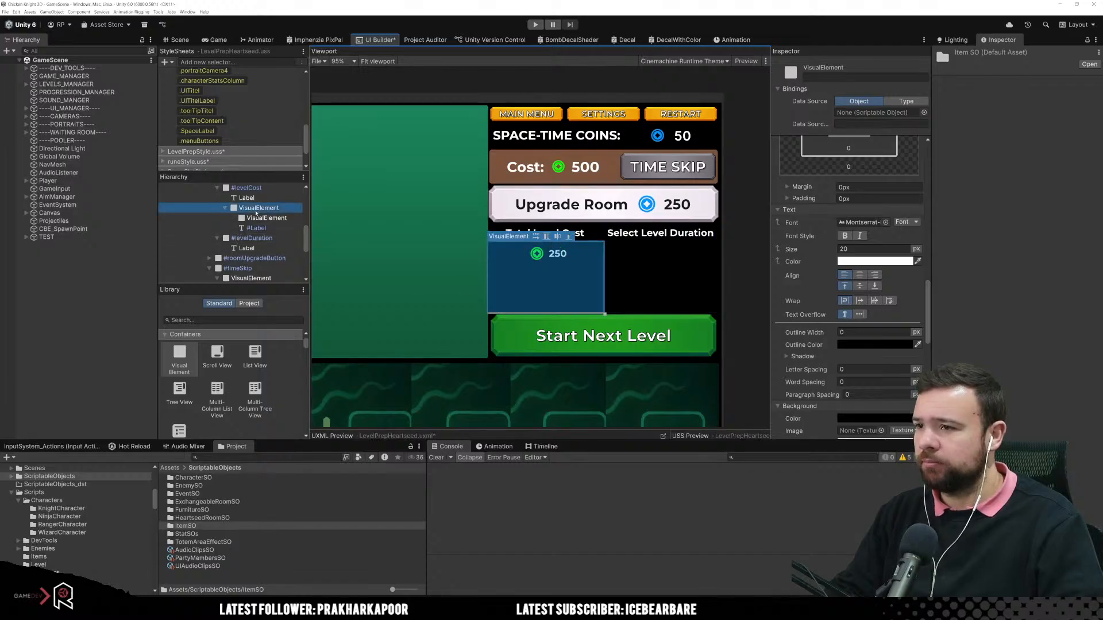
pyautogui.press('Left')
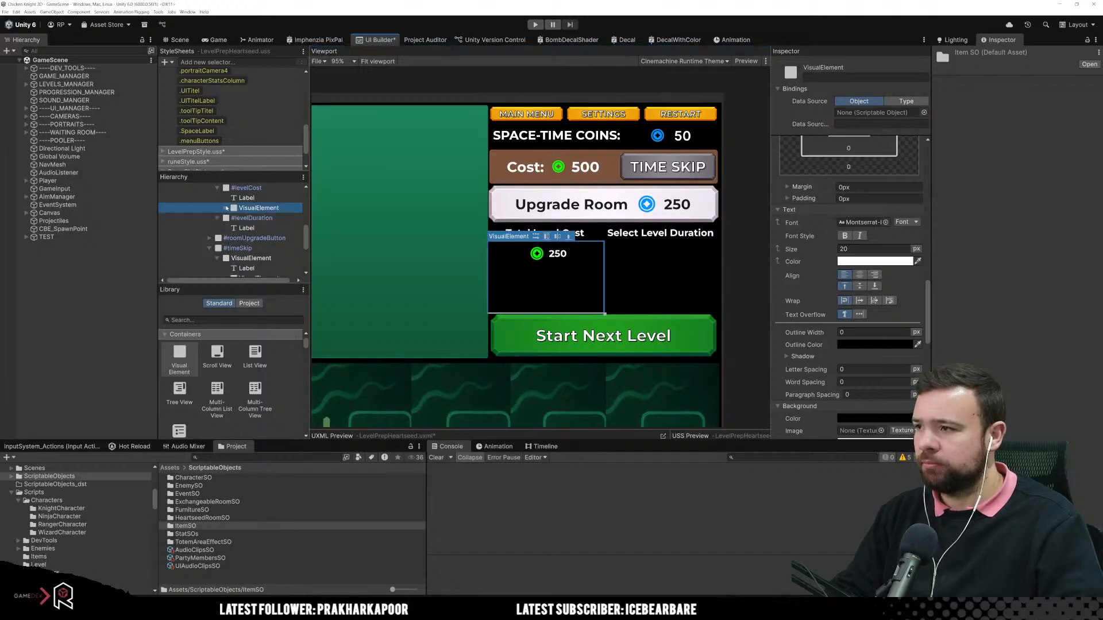
pyautogui.press('Up')
pyautogui.press('Up')
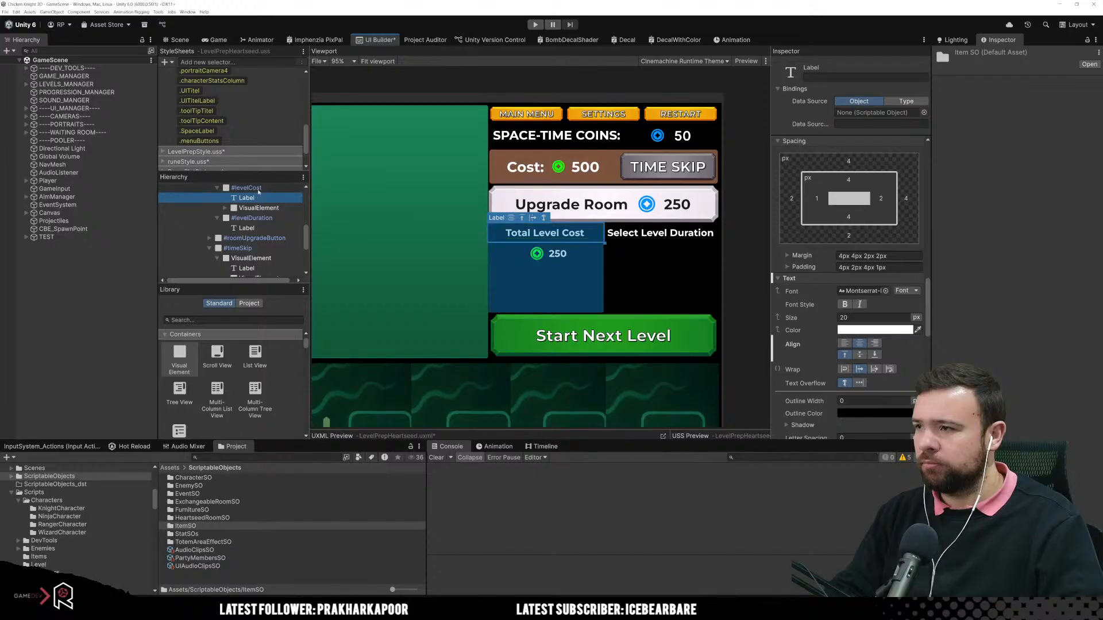
pyautogui.click(548, 218)
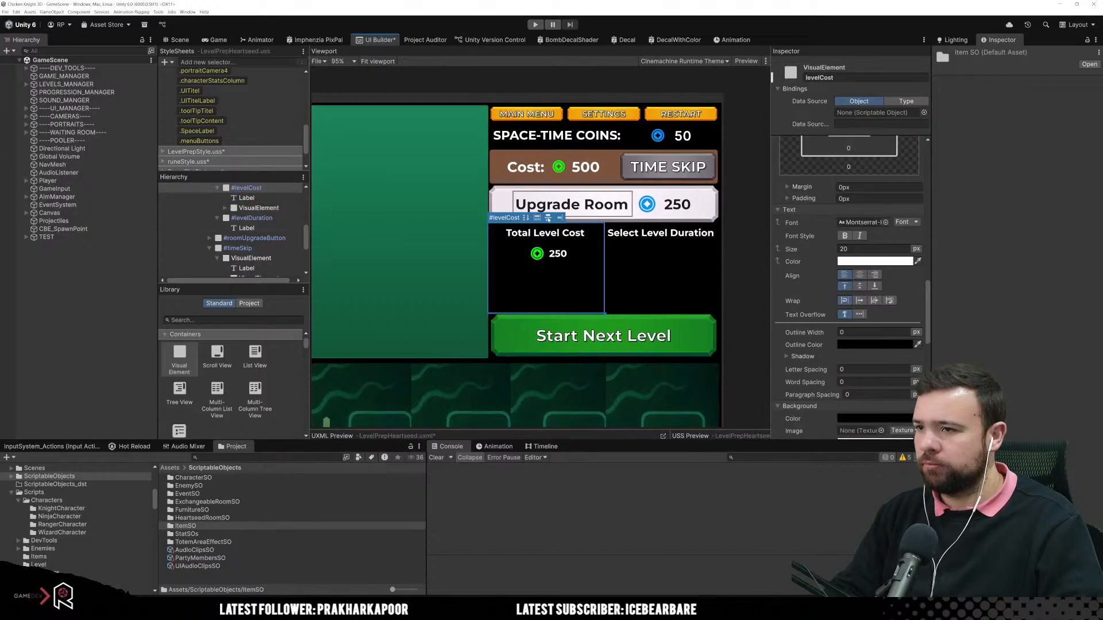
# Step: Set the coin-and-label container's height to 50 px and its flex Grow to 0
pyautogui.click(572, 280)
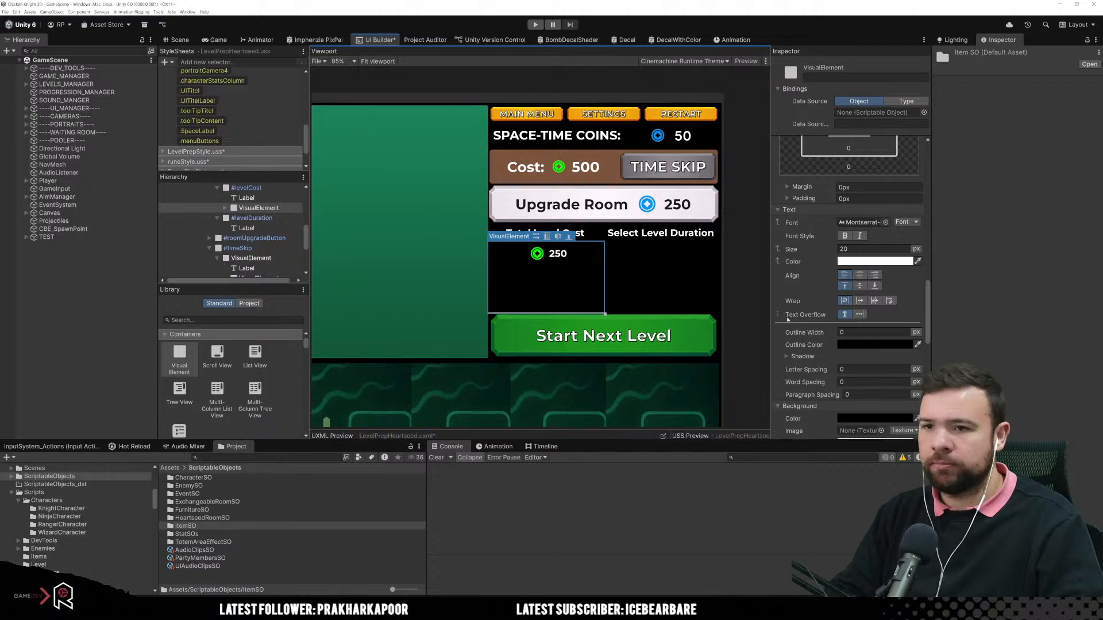
pyautogui.scroll(-5, 913, 372)
pyautogui.scroll(-10, 914, 372)
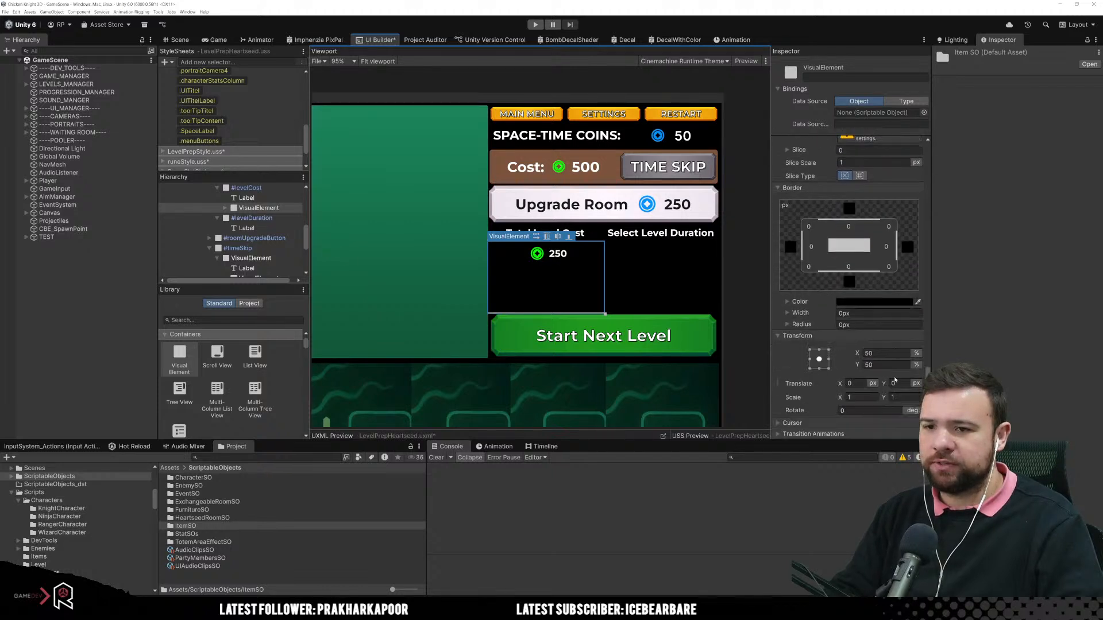
pyautogui.scroll(10, 878, 375)
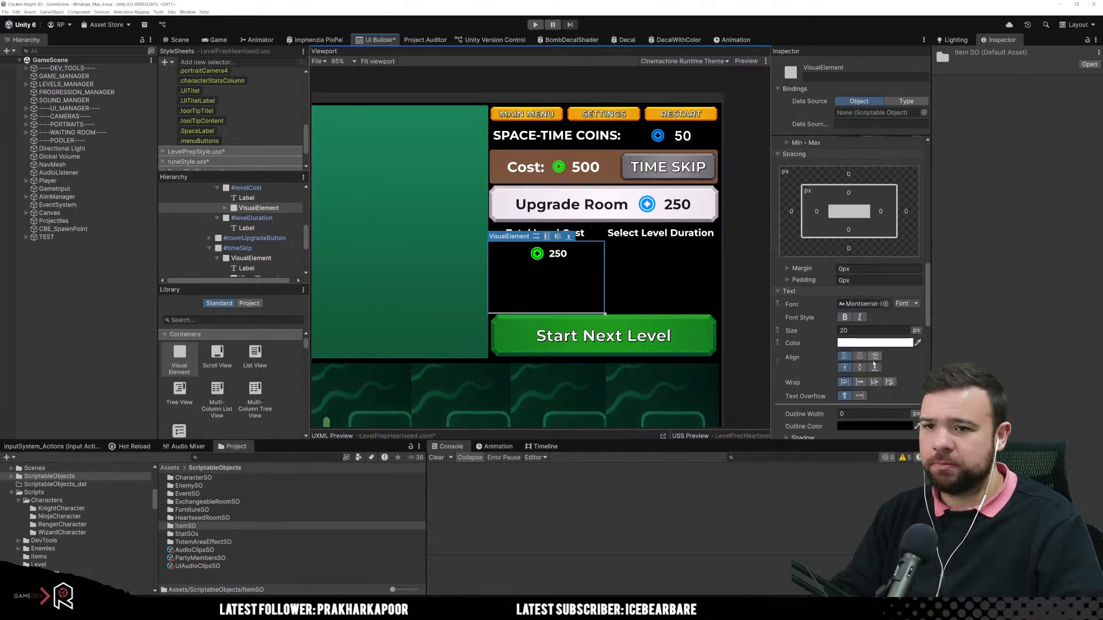
pyautogui.click(895, 241)
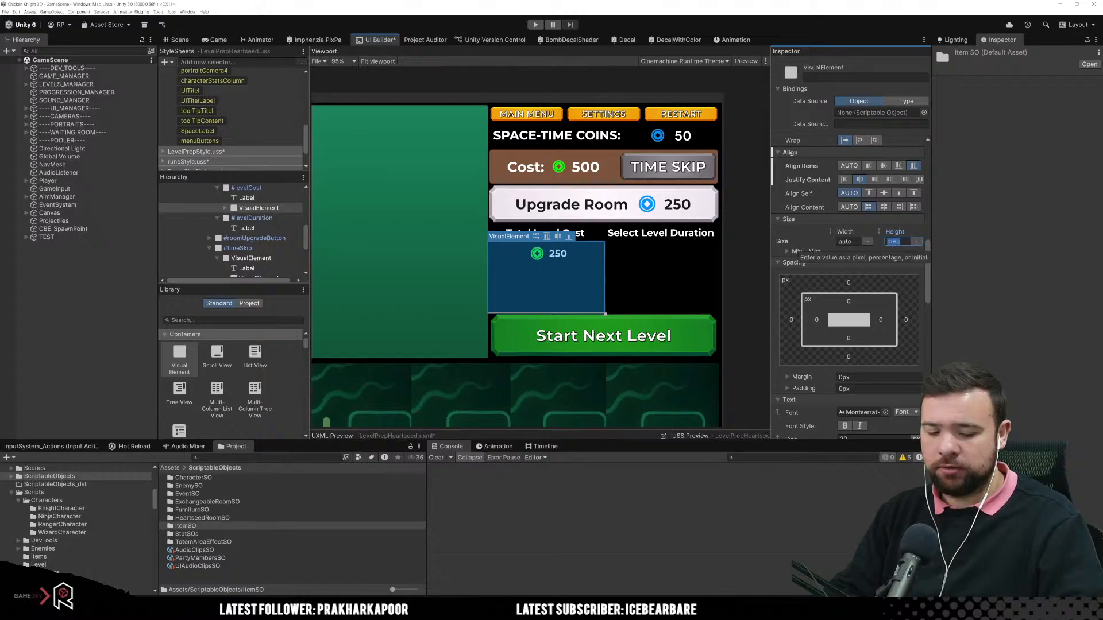
pyautogui.scroll(4, 893, 241)
pyautogui.click(896, 221)
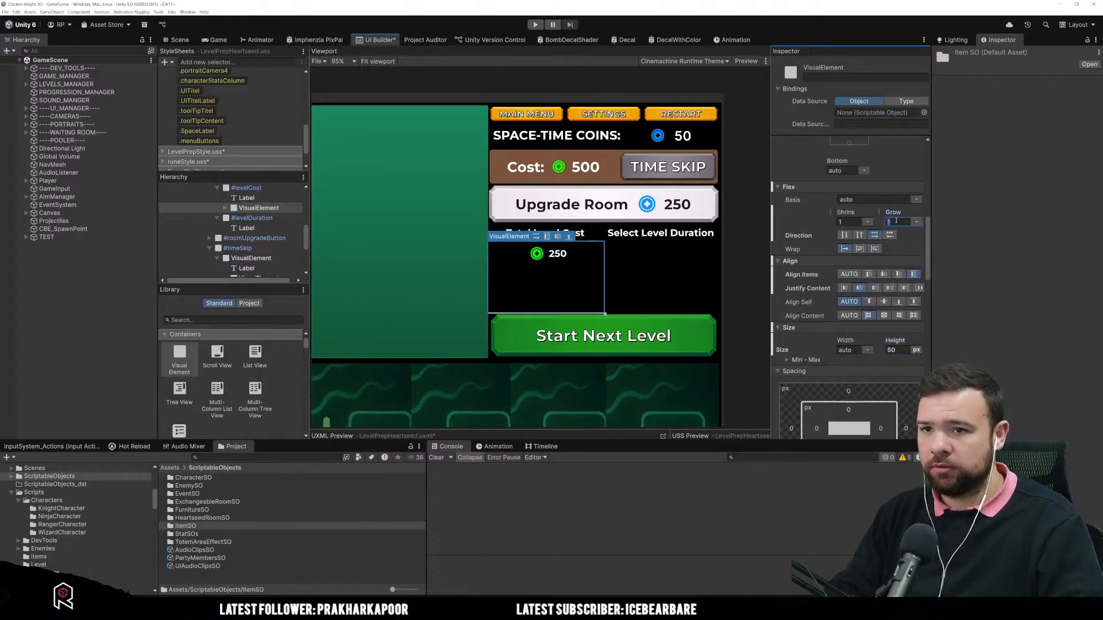
pyautogui.write('0')
pyautogui.press('Return')
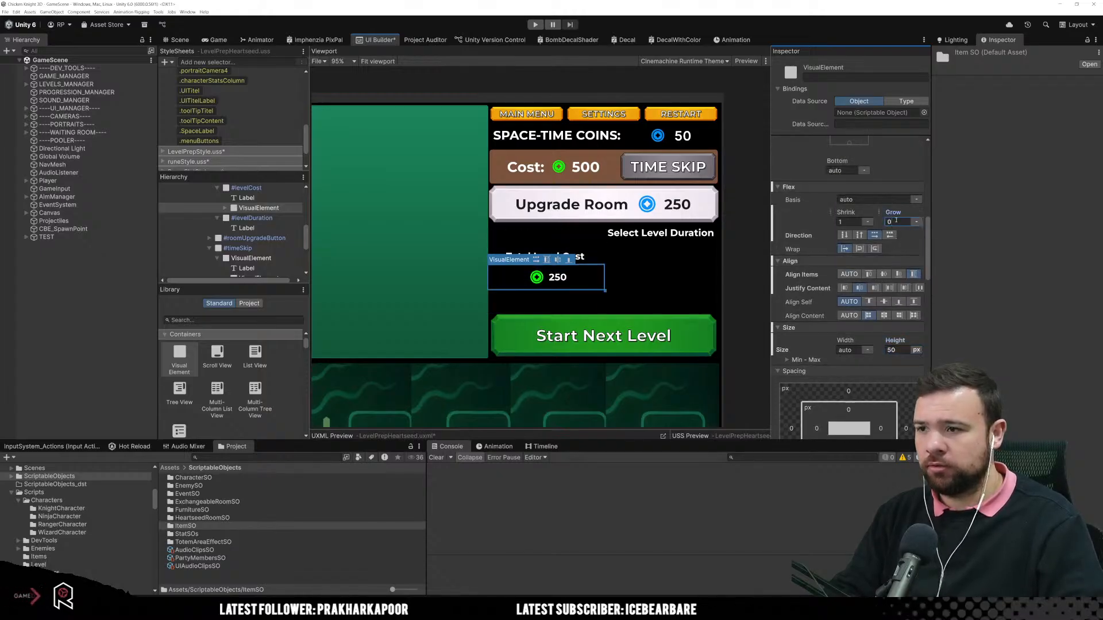
pyautogui.click(576, 308)
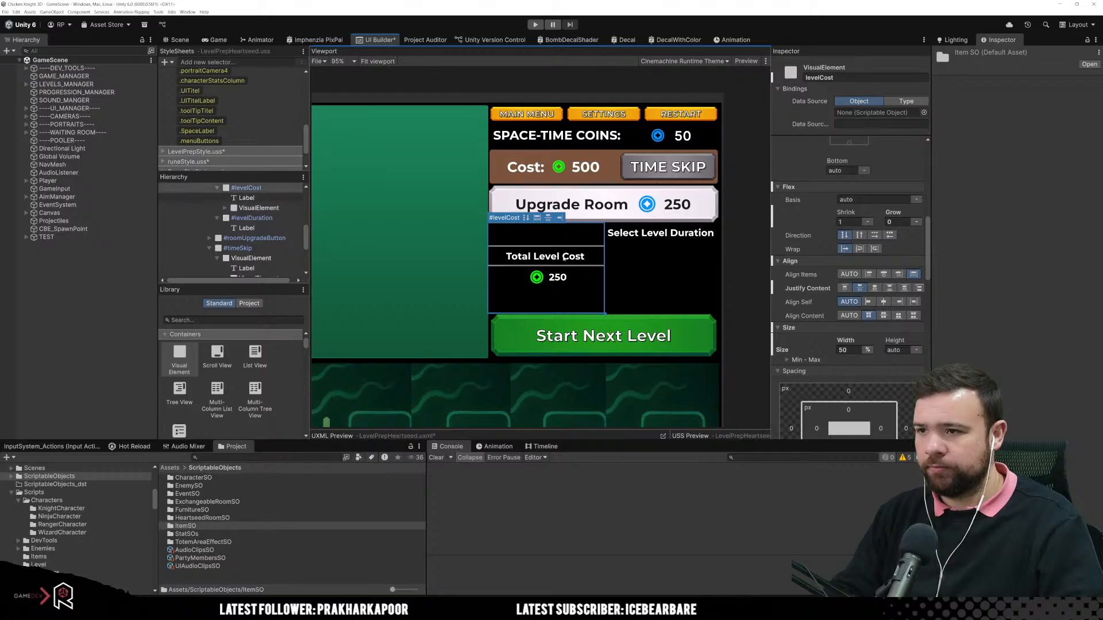
pyautogui.click(566, 278)
pyautogui.click(592, 278)
pyautogui.click(594, 260)
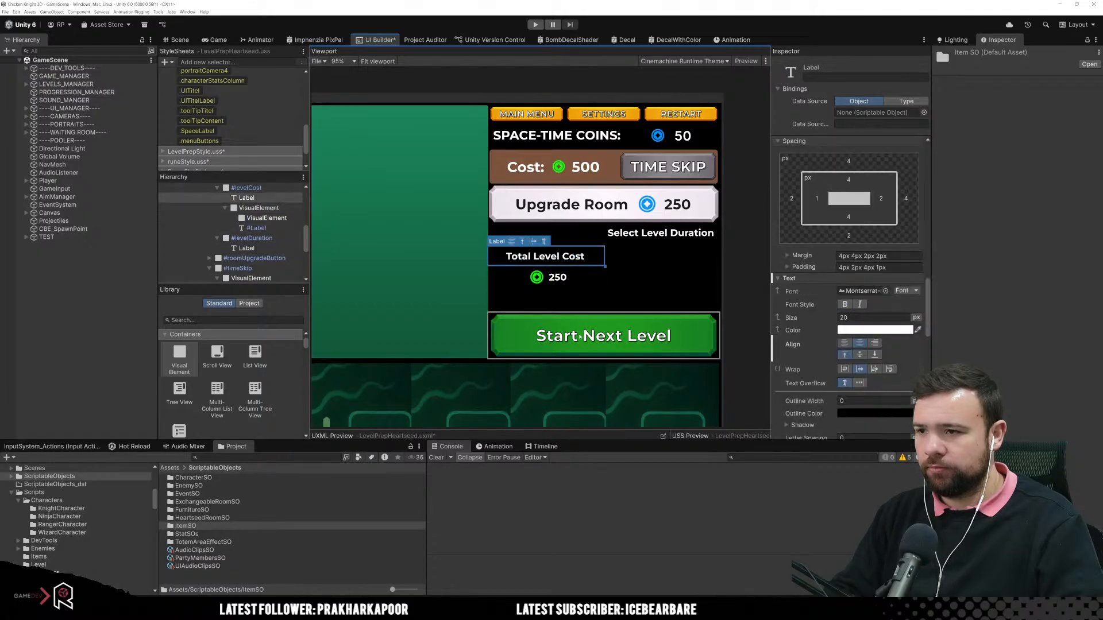
pyautogui.click(646, 276)
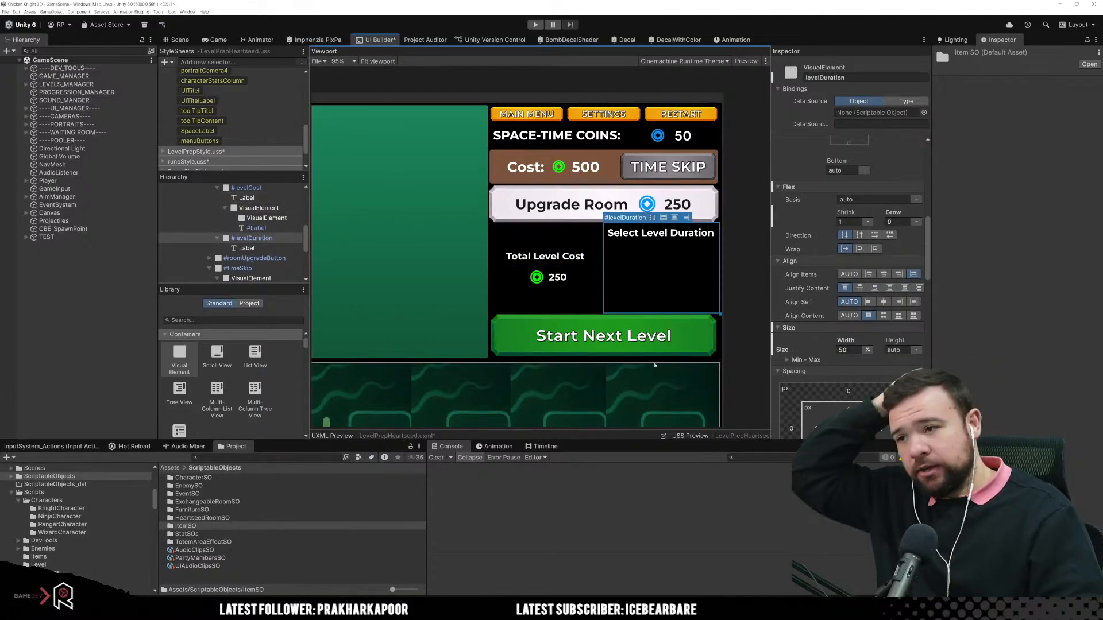
pyautogui.click(565, 303)
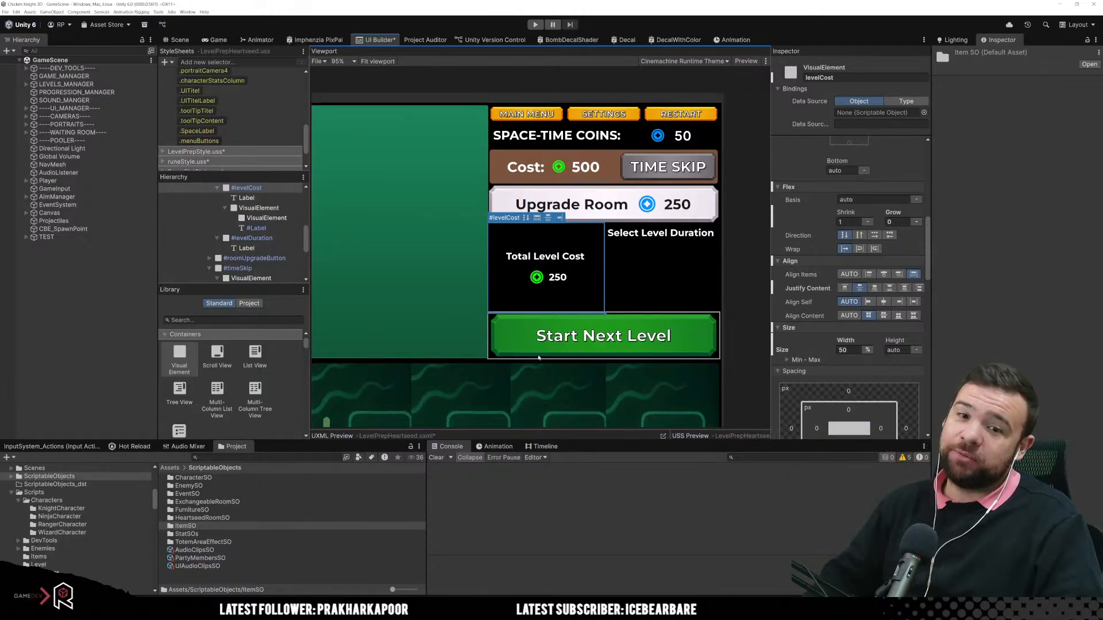
pyautogui.click(638, 290)
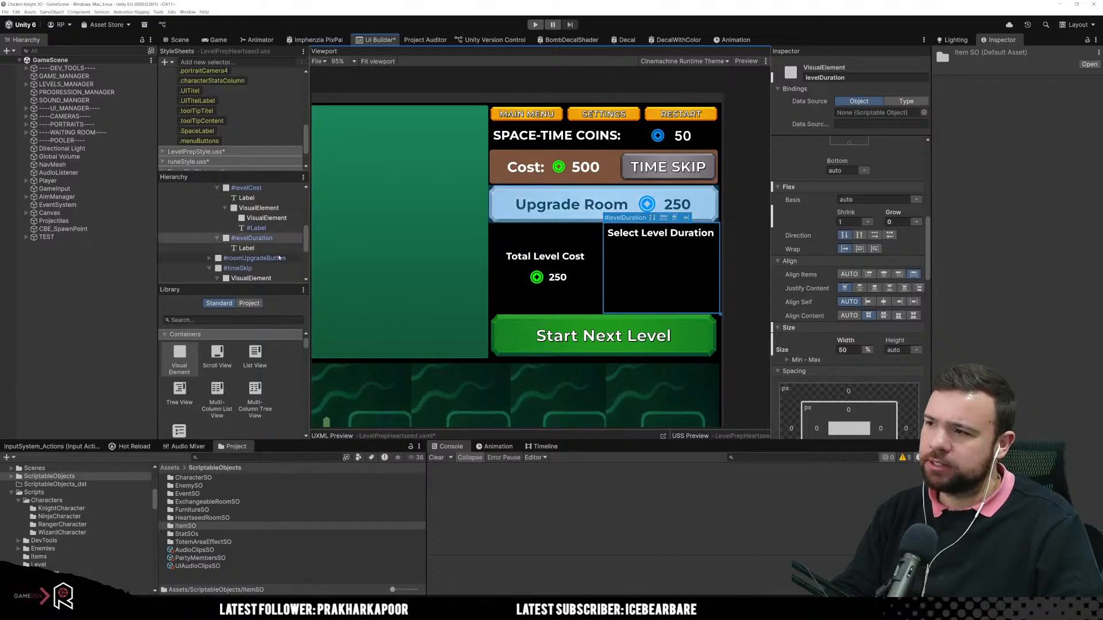
# Step: Change the title label text in levelDuration to "Set Level Duration"
pyautogui.click(633, 233)
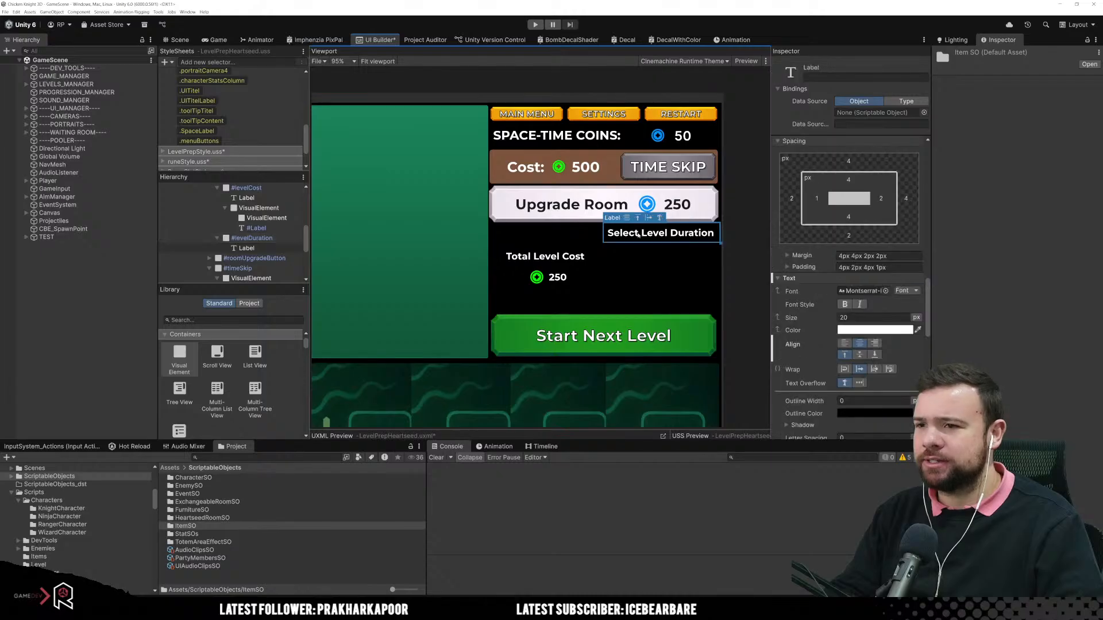
pyautogui.scroll(10, 850, 258)
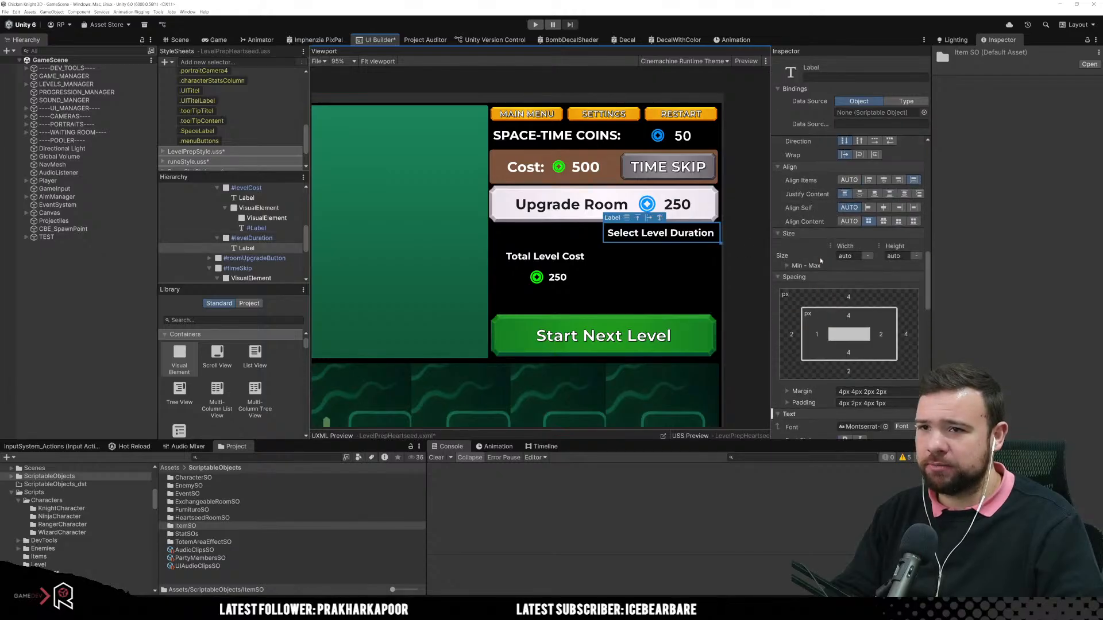
pyautogui.scroll(1, 865, 241)
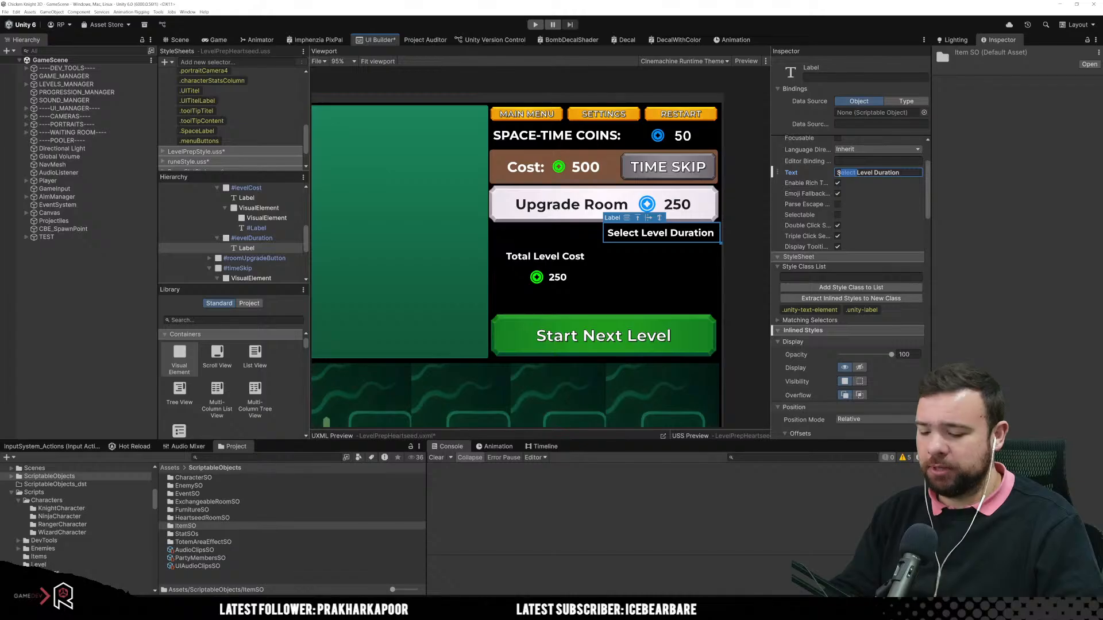
pyautogui.write('Set')
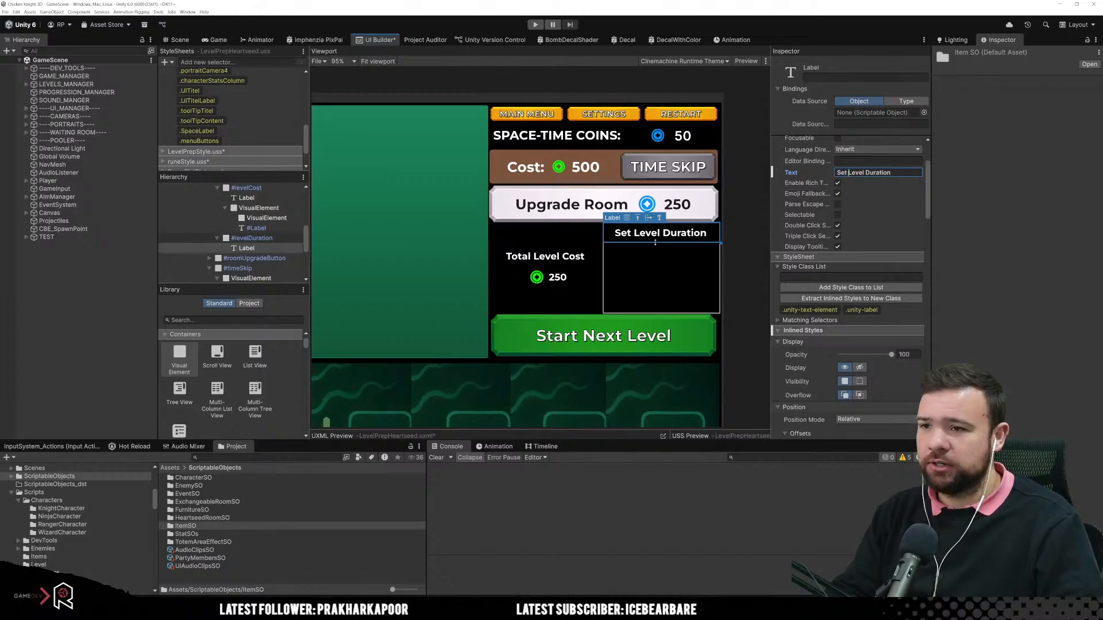
pyautogui.click(650, 257)
pyautogui.click(655, 234)
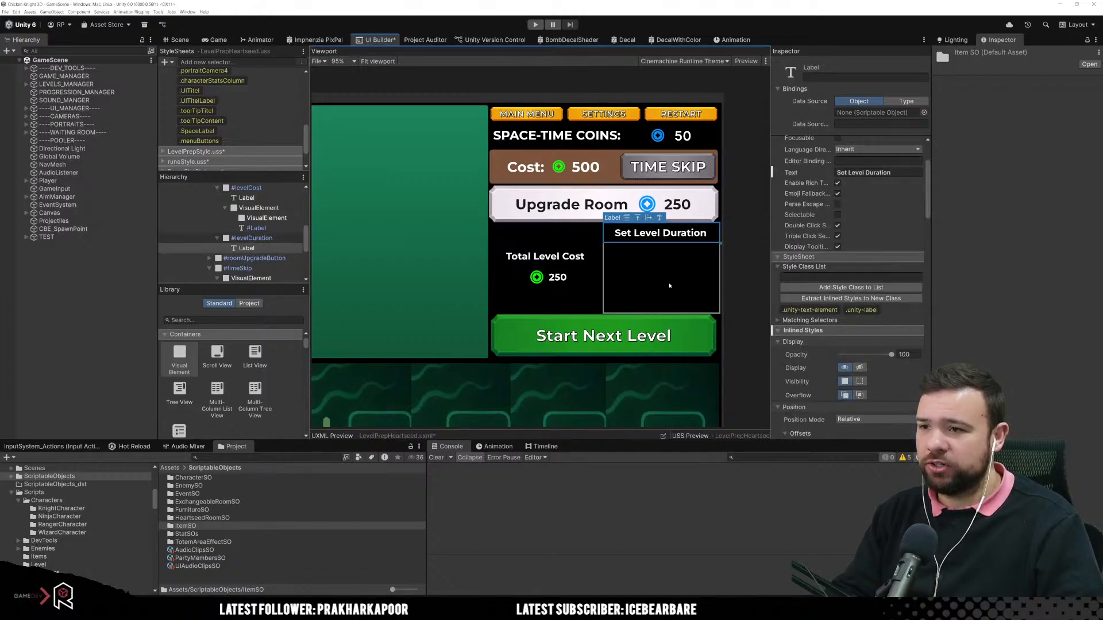
# Step: Add a VisualElement to levelDuration directly beneath the "Set Level Duration" label
pyautogui.click(669, 285)
pyautogui.click(248, 249)
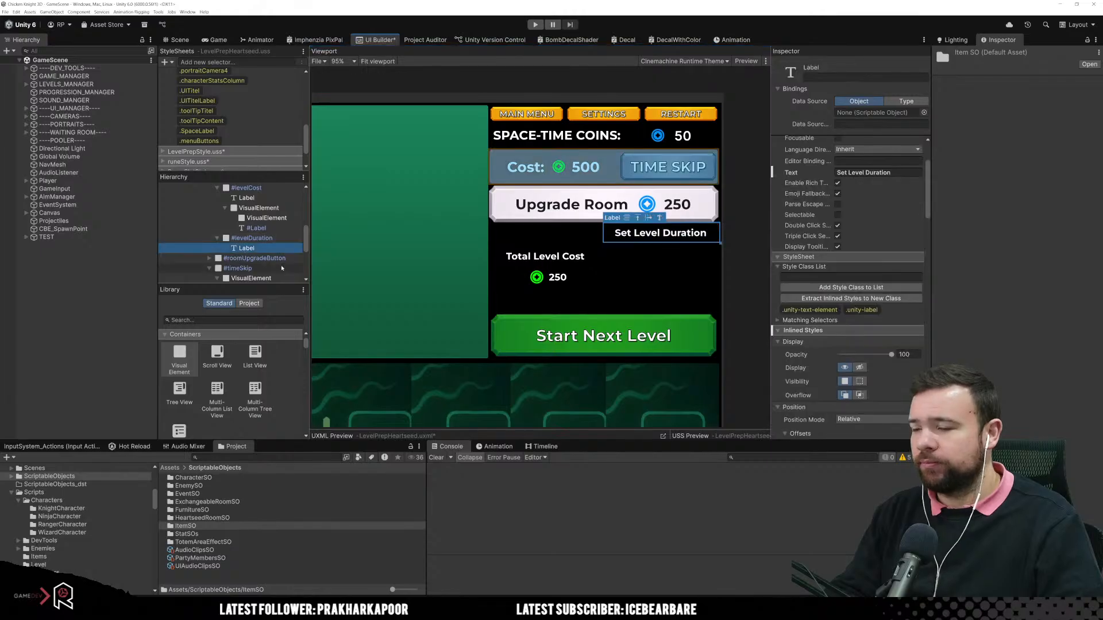
pyautogui.moveTo(179, 355); pyautogui.dragTo(253, 254)
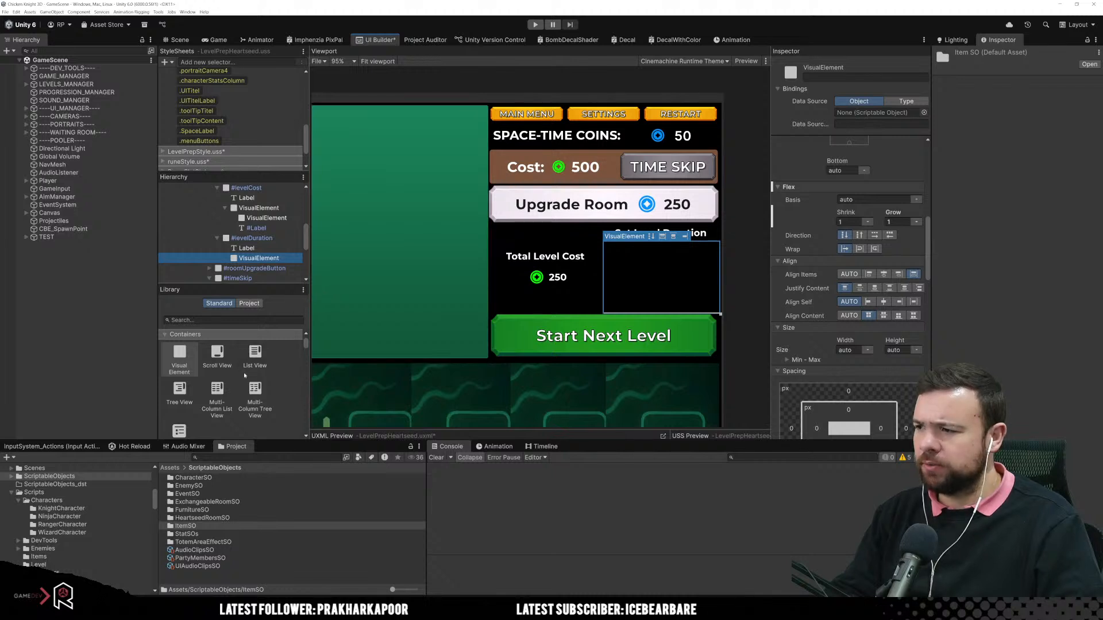
# Step: Add a Button control inside the empty VisualElement of levelDuration
pyautogui.moveTo(192, 361)
pyautogui.mouseDown()
pyautogui.moveTo(277, 260)
pyautogui.moveTo(191, 349)
pyautogui.mouseUp()
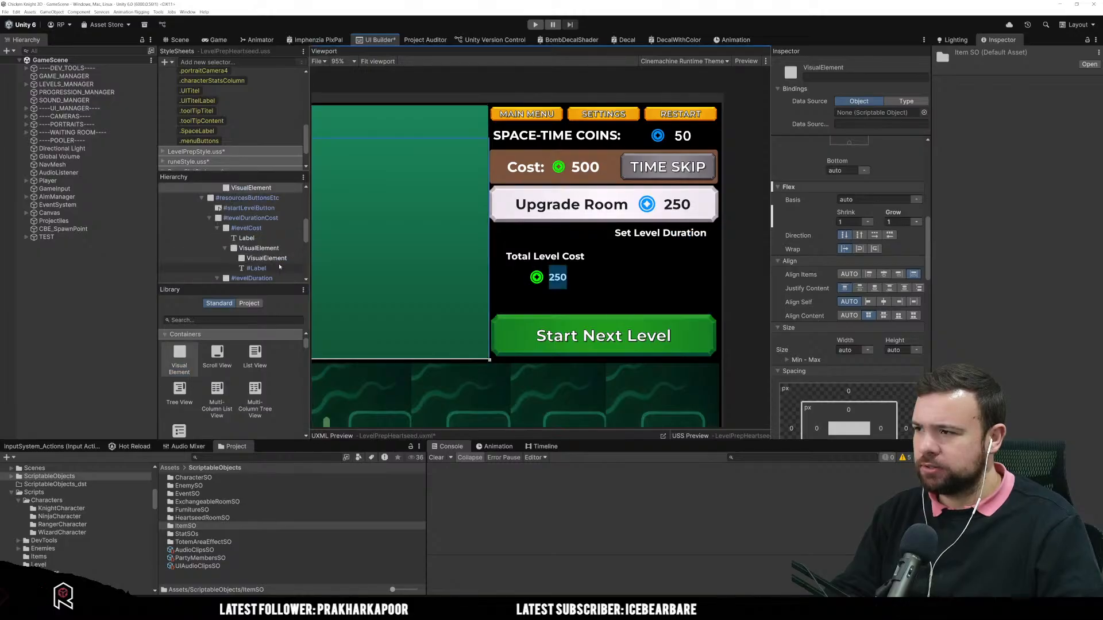
pyautogui.click(625, 273)
pyautogui.scroll(-3, 245, 280)
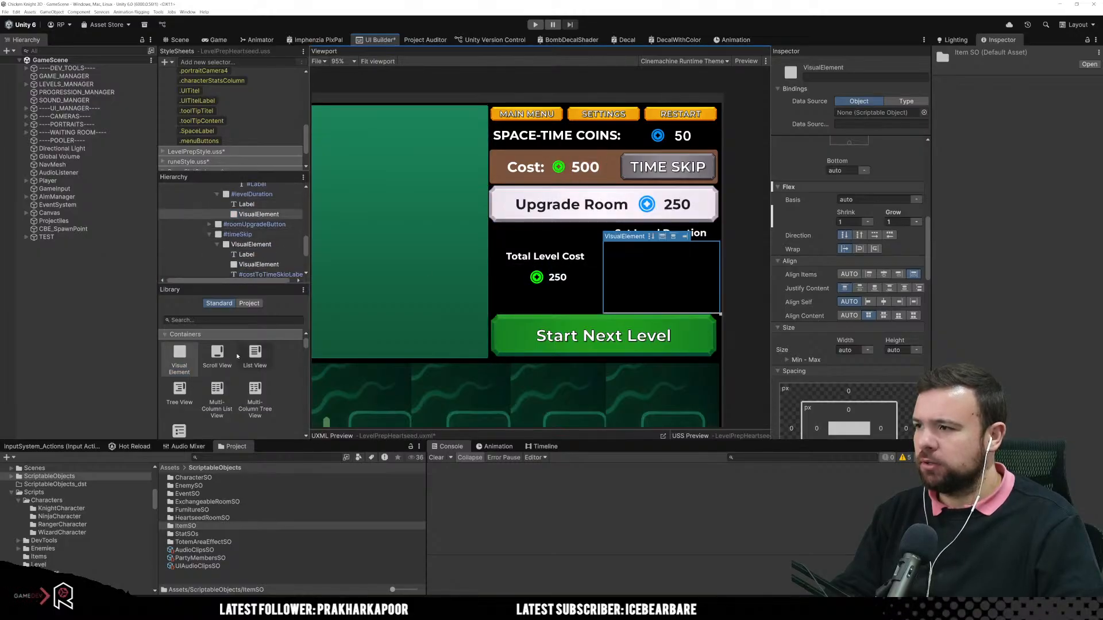
pyautogui.scroll(-5, 211, 385)
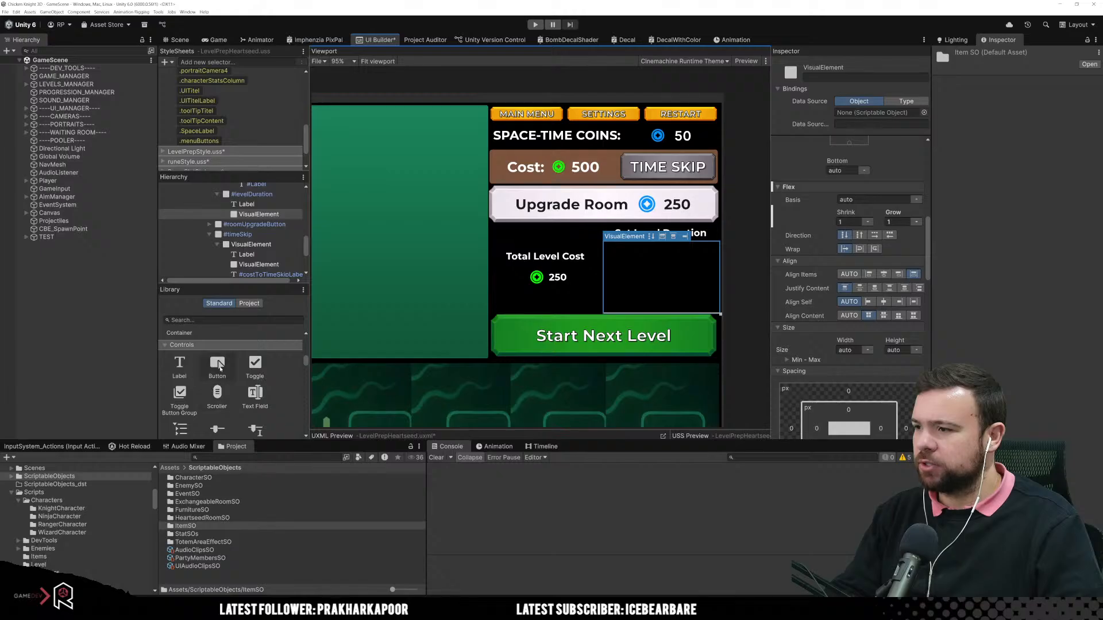
pyautogui.moveTo(217, 365); pyautogui.dragTo(259, 230)
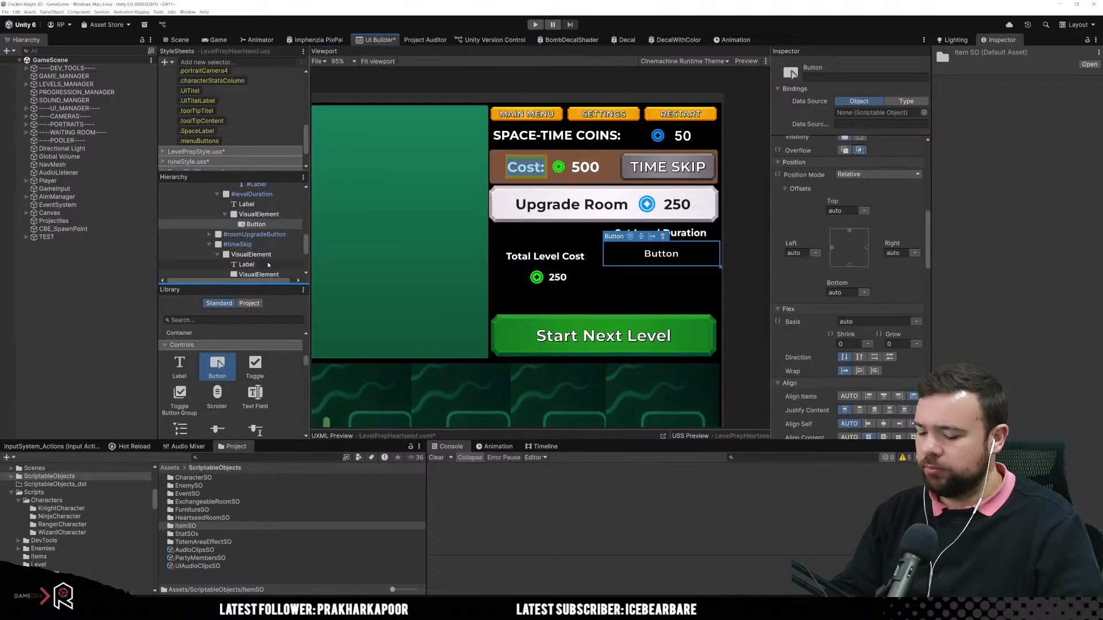
# Step: Duplicate the button within its container and insert a Label between the two buttons
pyautogui.click(268, 225)
pyautogui.click(269, 215)
pyautogui.click(271, 225)
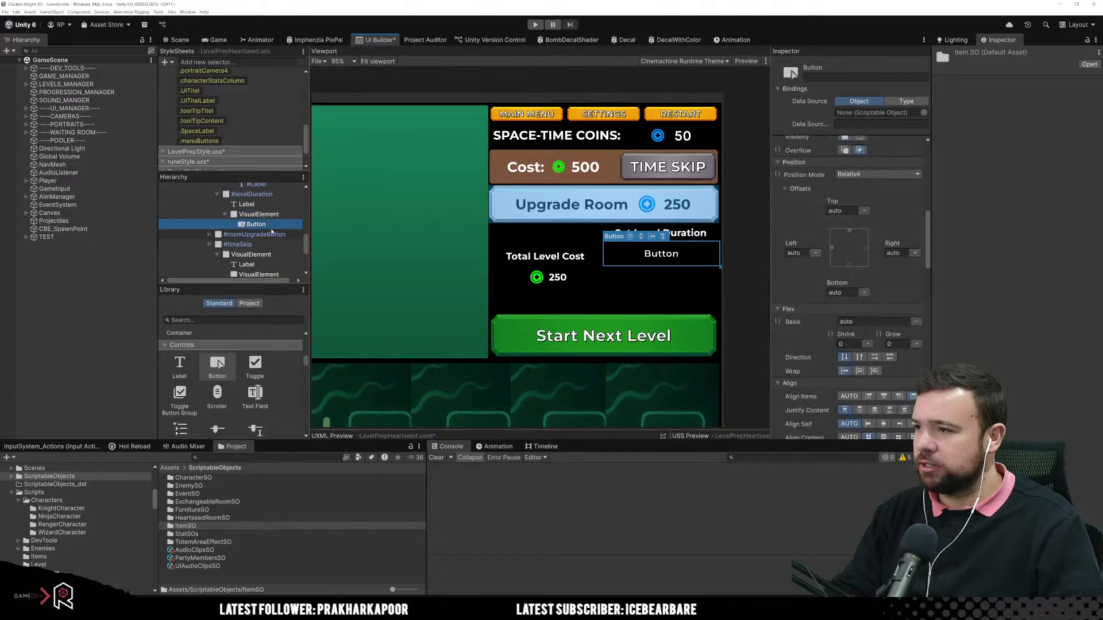
pyautogui.hotkey('ctrl', 'd')
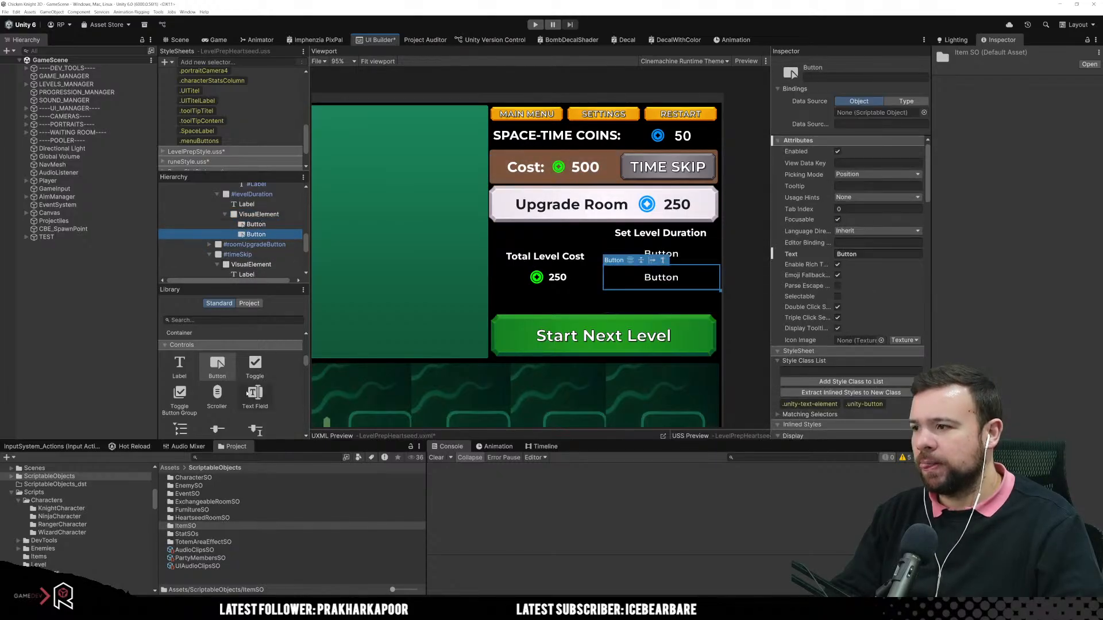
pyautogui.moveTo(180, 364); pyautogui.dragTo(276, 230)
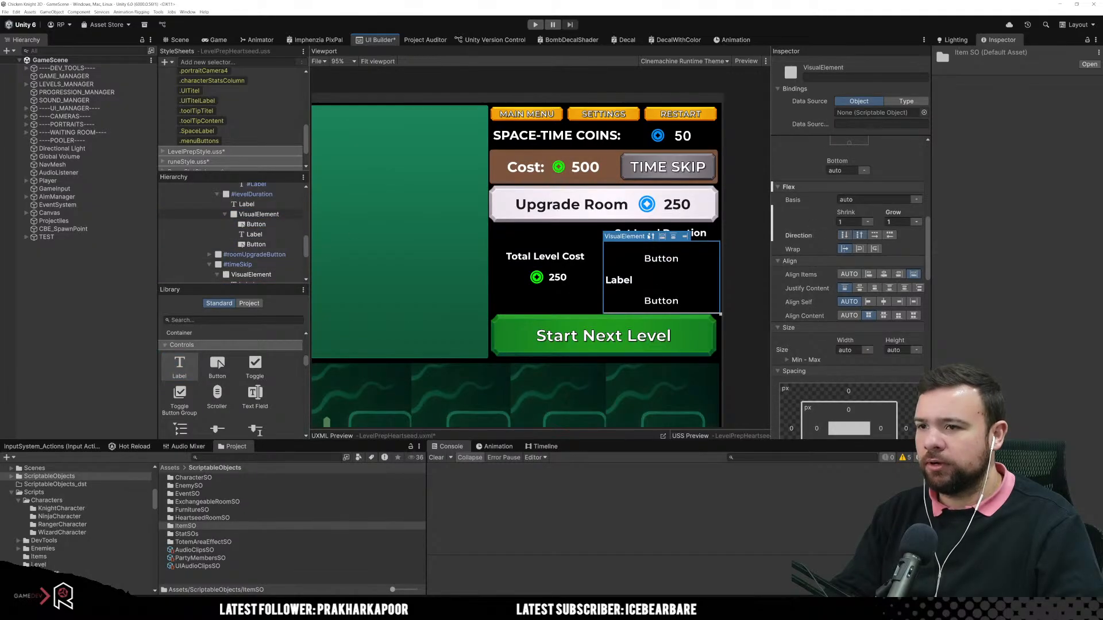
# Step: Lay out the button container's children in a row, with Justify Content and Align Items both set to centre
pyautogui.click(651, 236)
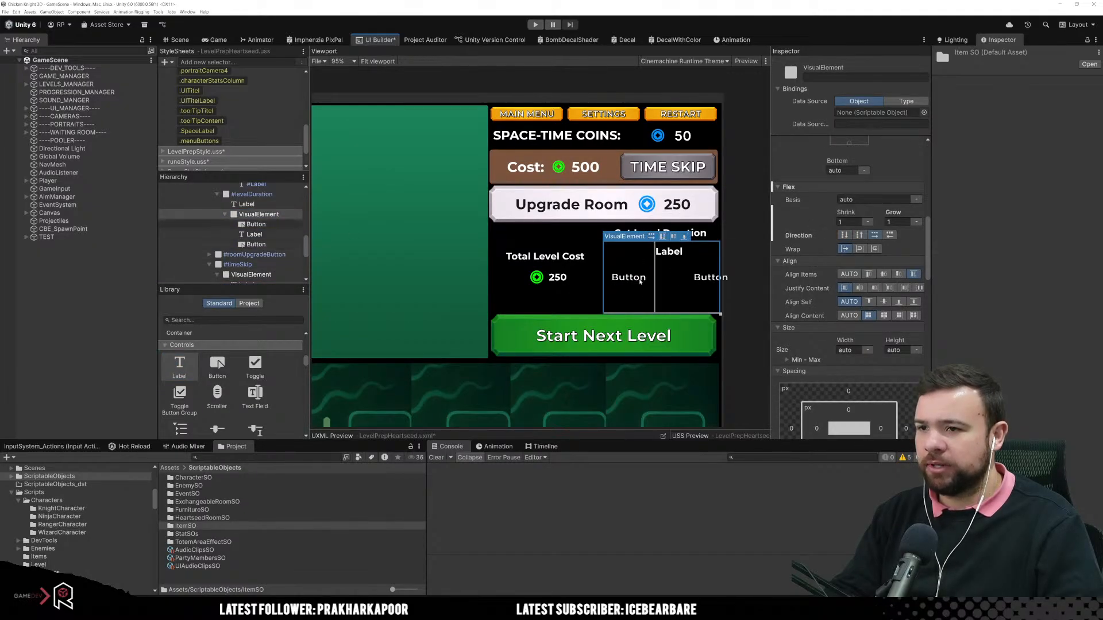
pyautogui.click(266, 234)
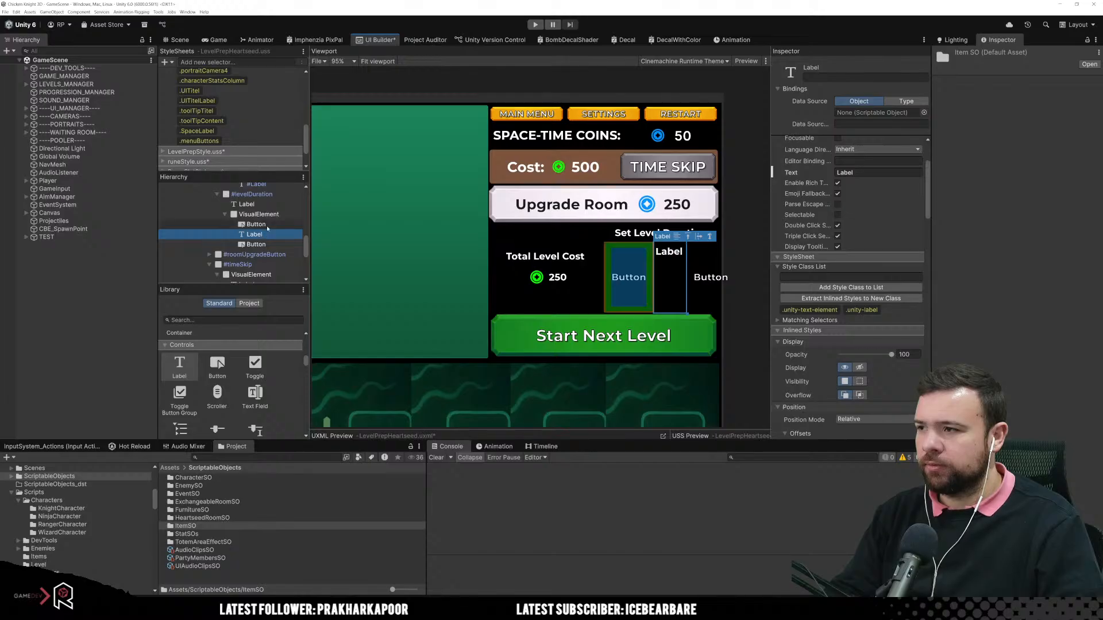
pyautogui.click(269, 224)
pyautogui.click(277, 205)
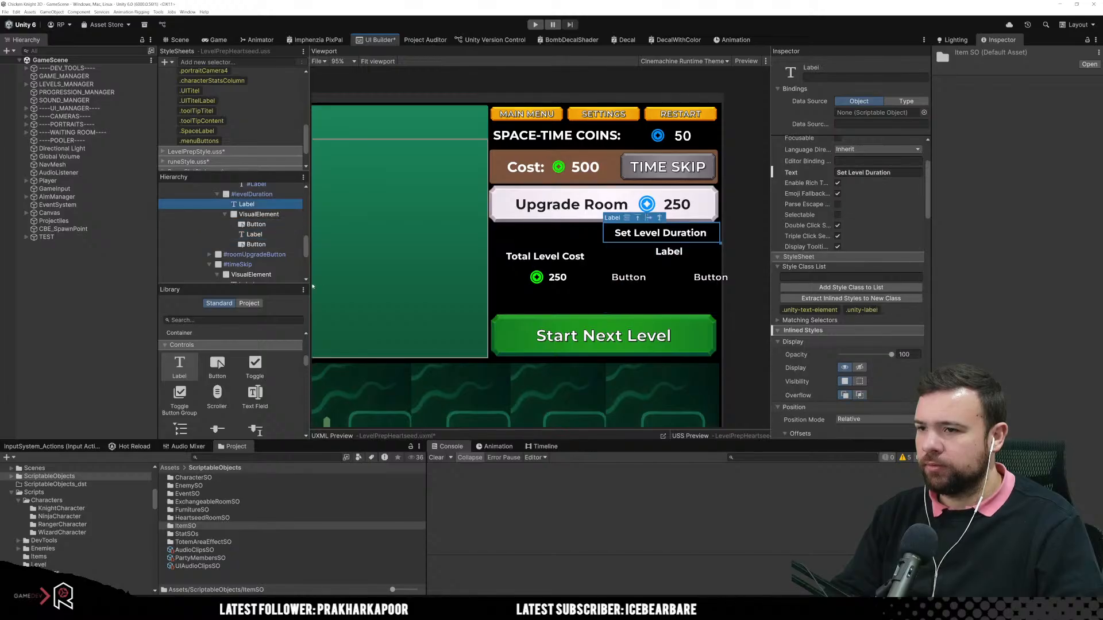
pyautogui.click(259, 214)
pyautogui.click(674, 238)
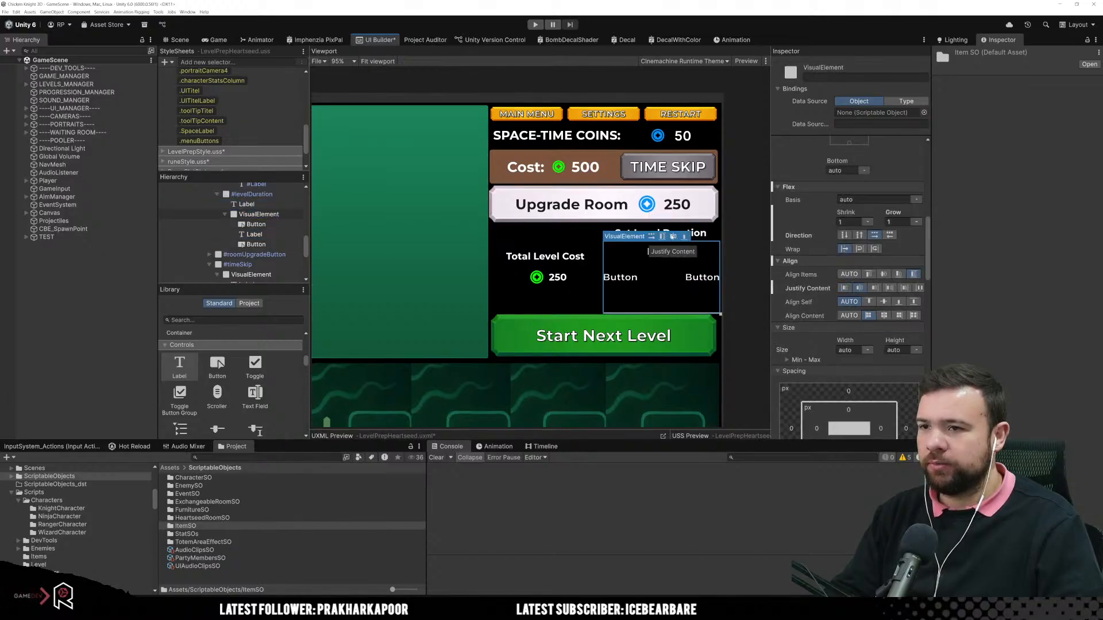
pyautogui.click(663, 238)
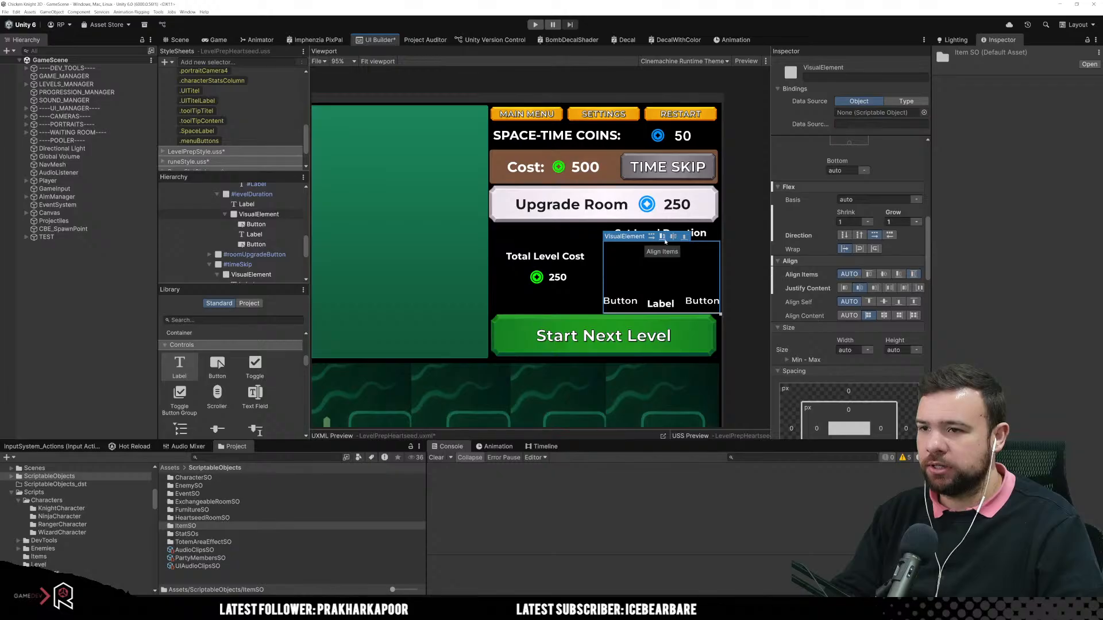
pyautogui.click(663, 238)
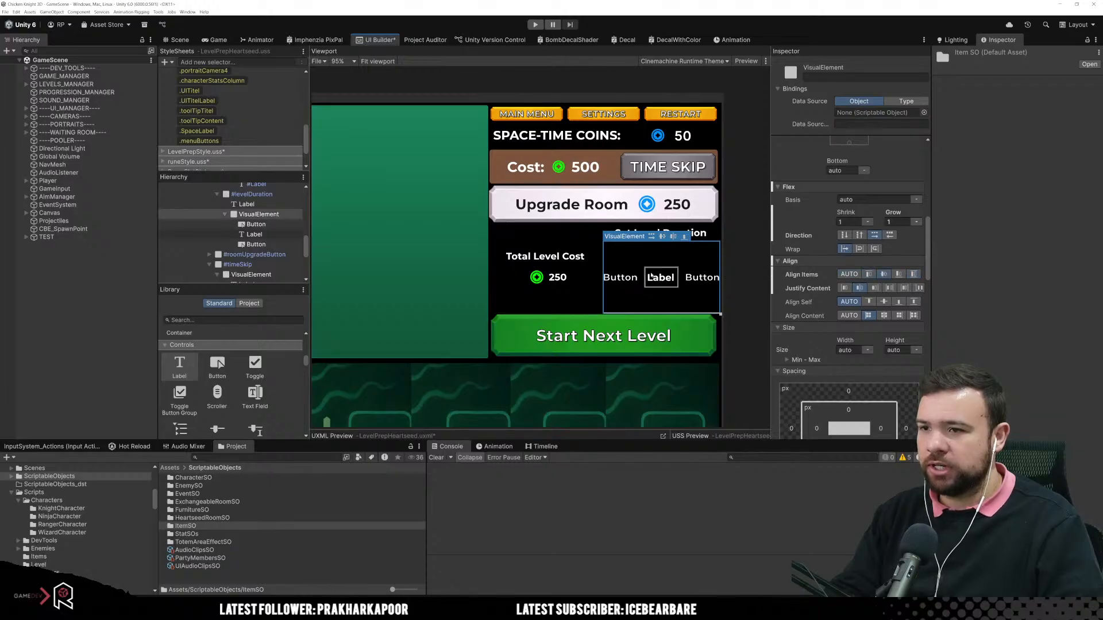
# Step: Set the text of the button before the label to "-" and the one after it to "+"
pyautogui.click(622, 280)
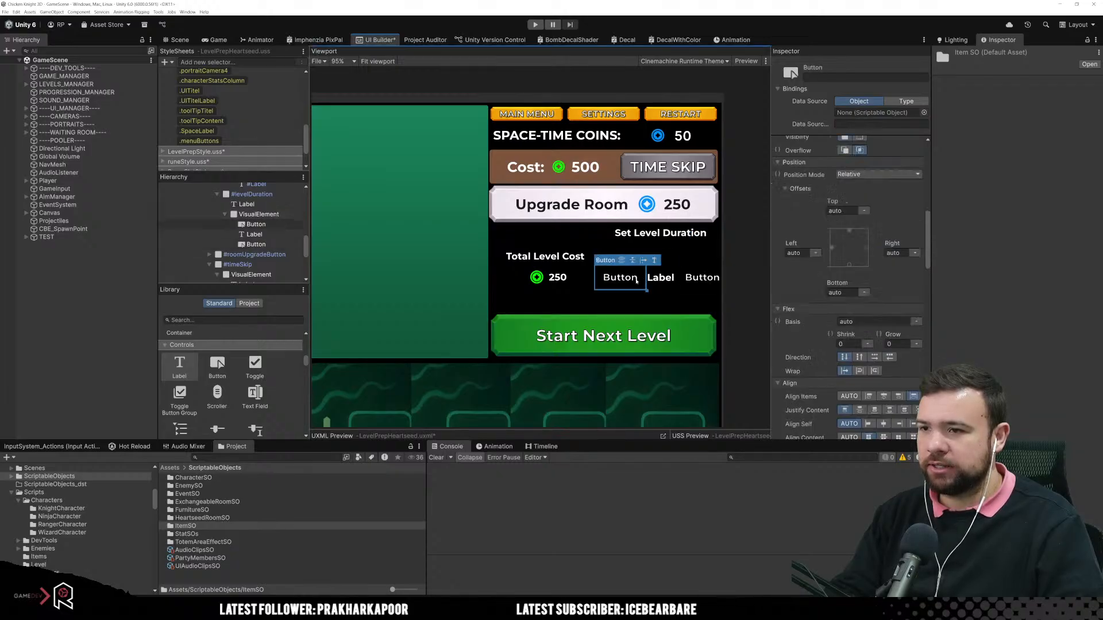
pyautogui.scroll(10, 804, 322)
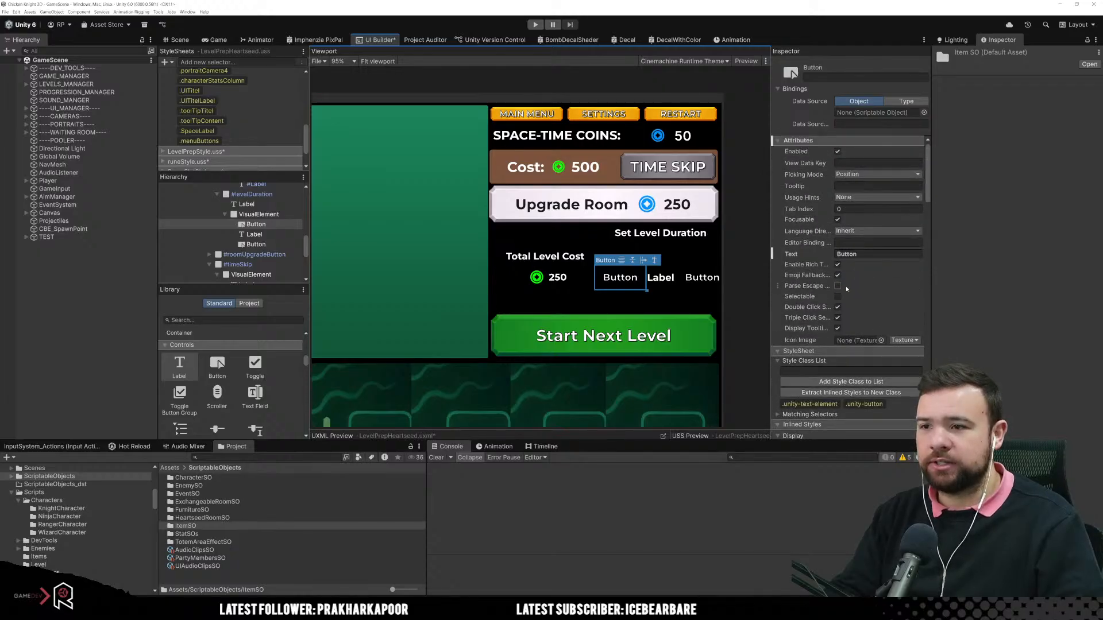
pyautogui.click(862, 253)
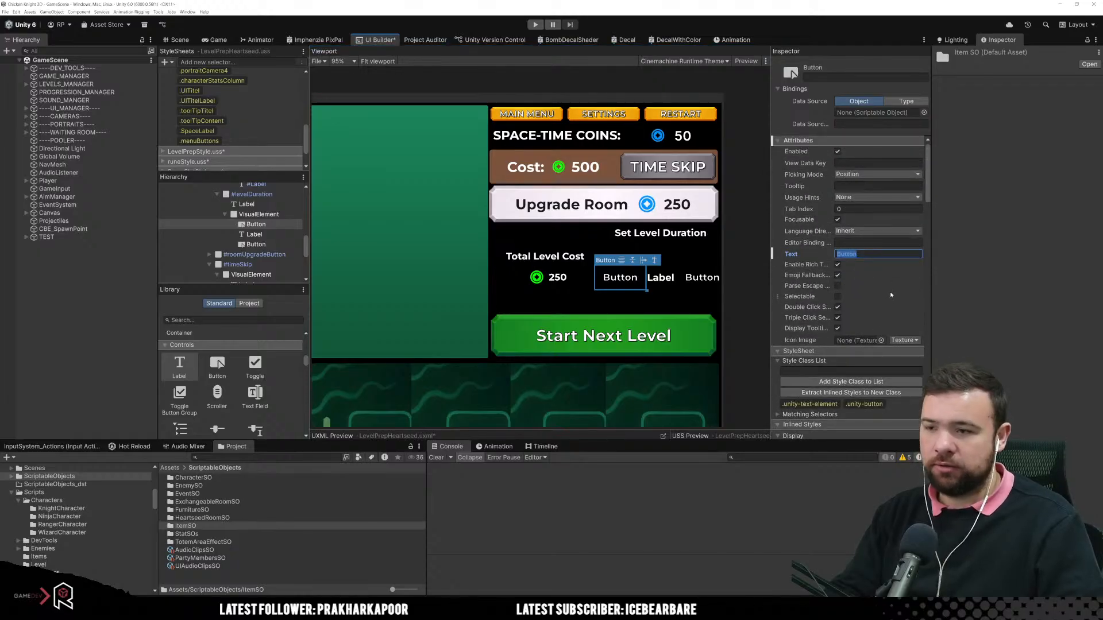
pyautogui.write('-*')
pyautogui.press('BackSpace')
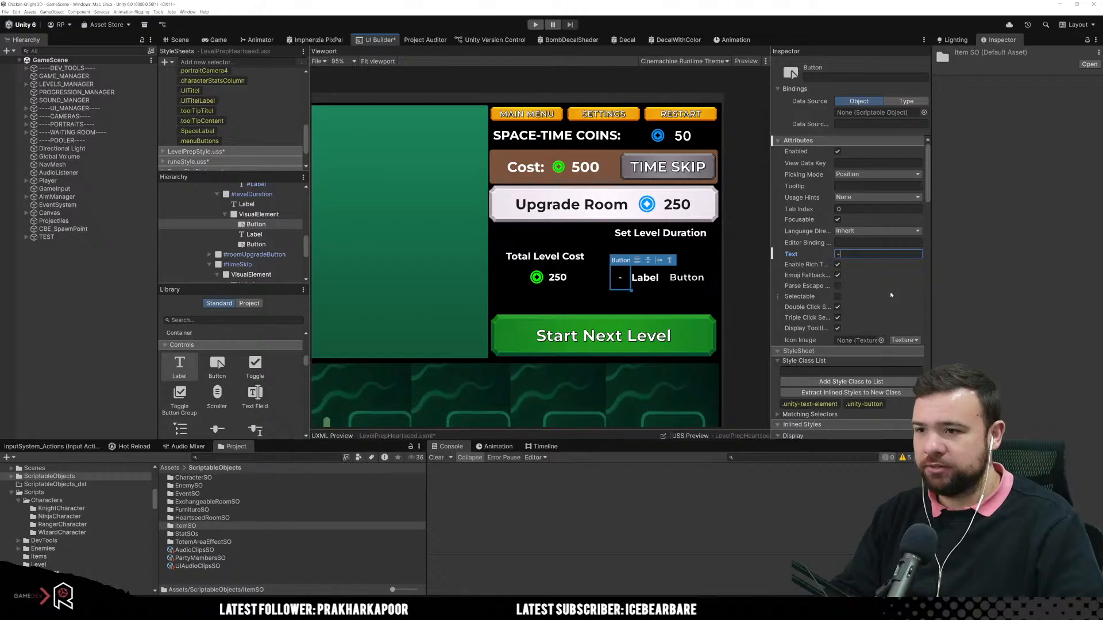
pyautogui.click(686, 277)
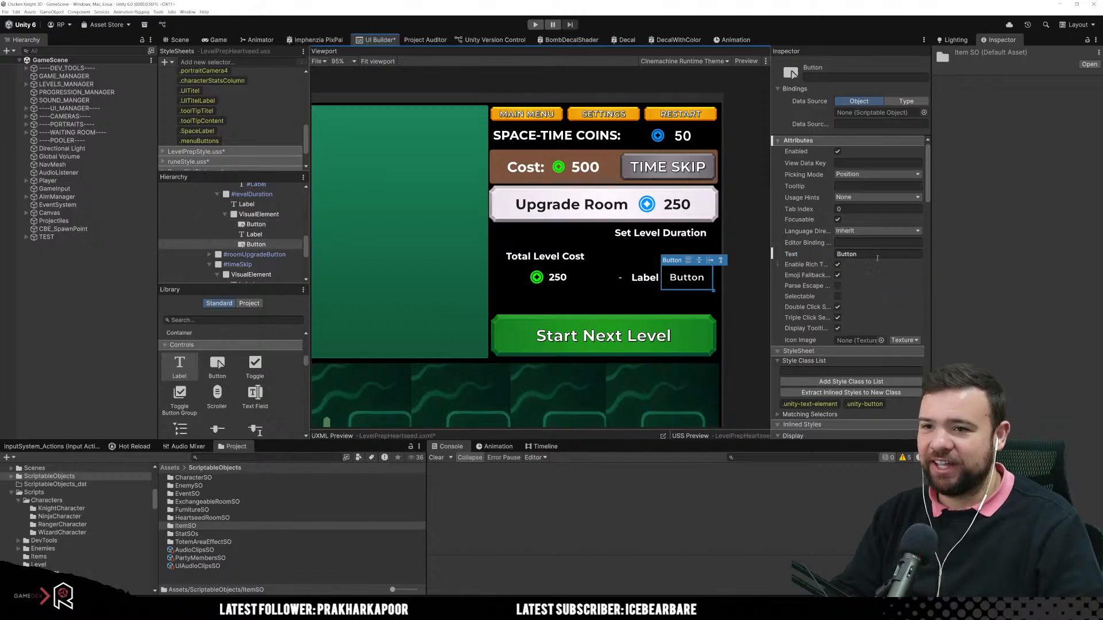
pyautogui.click(881, 254)
pyautogui.write('+')
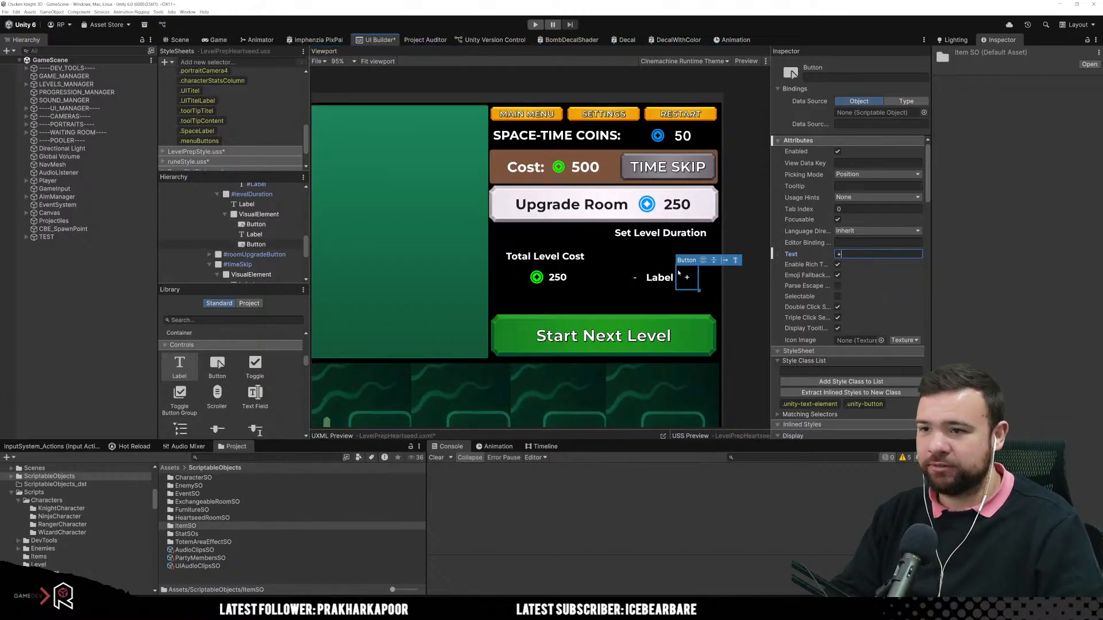
# Step: Set the minus button's width and height to 50 px
pyautogui.click(636, 279)
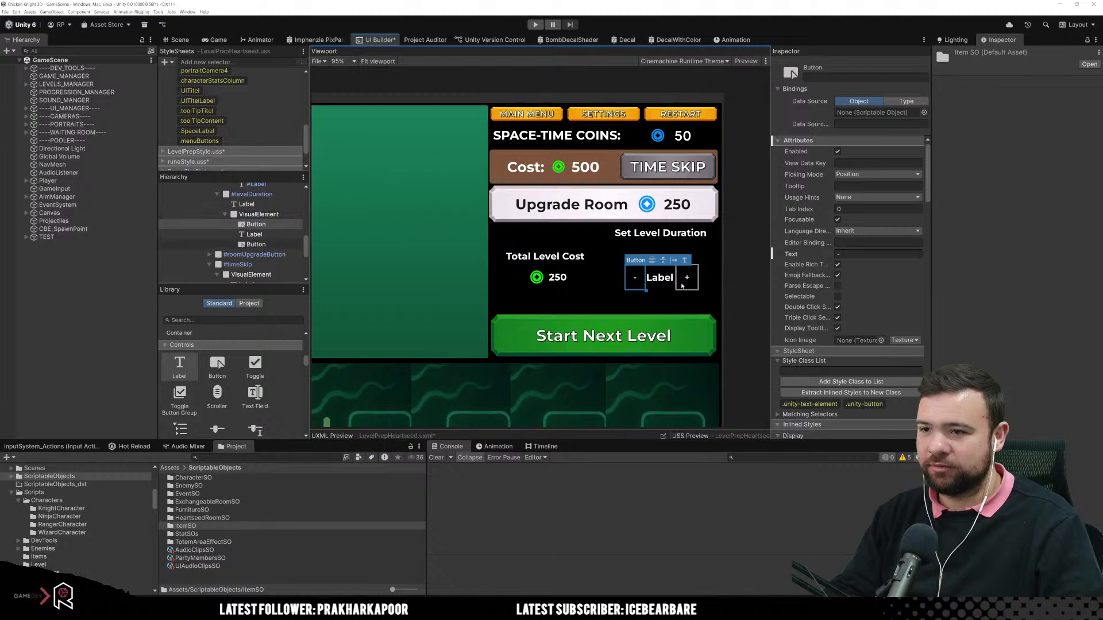
pyautogui.scroll(-8, 883, 325)
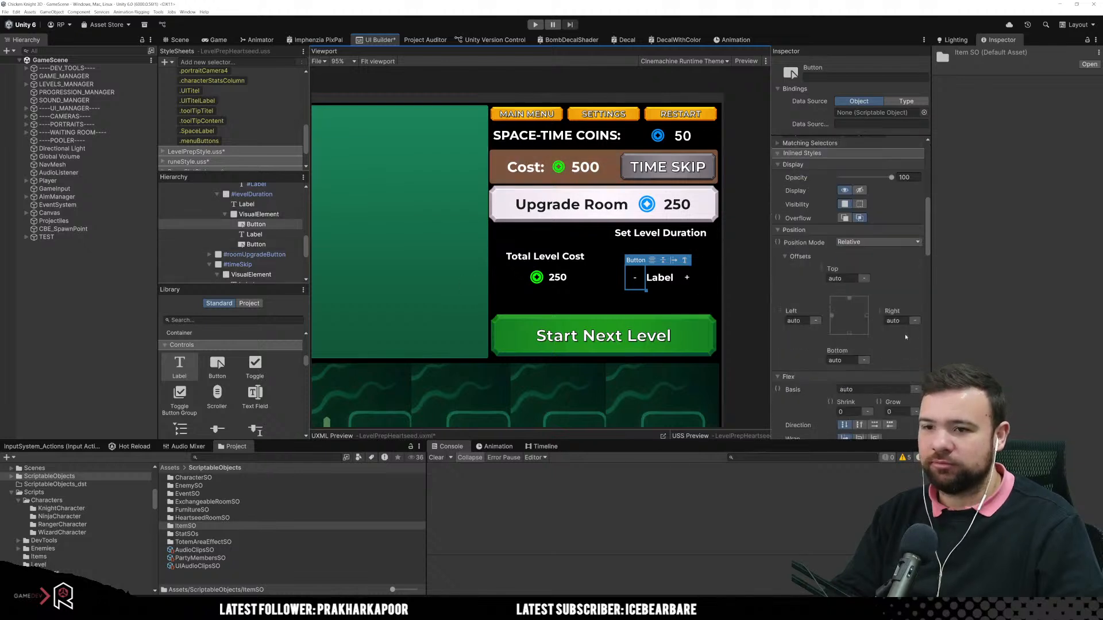
pyautogui.scroll(-2, 880, 318)
pyautogui.click(850, 350)
pyautogui.write('50')
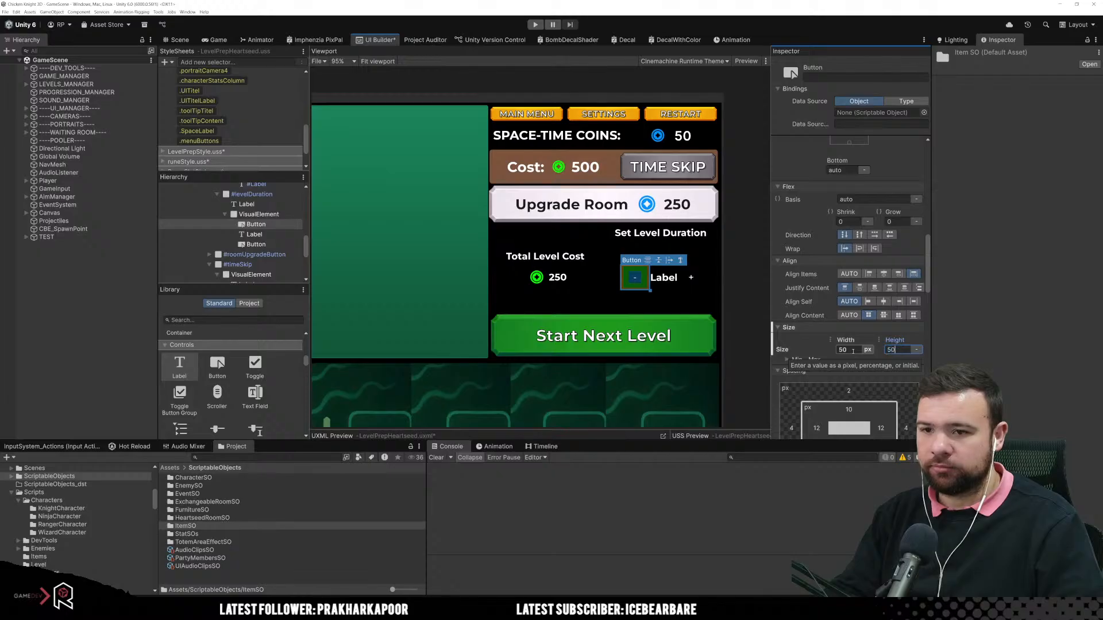
pyautogui.press('Return')
# Step: Set the plus button's width and height to 50 px
pyautogui.click(695, 280)
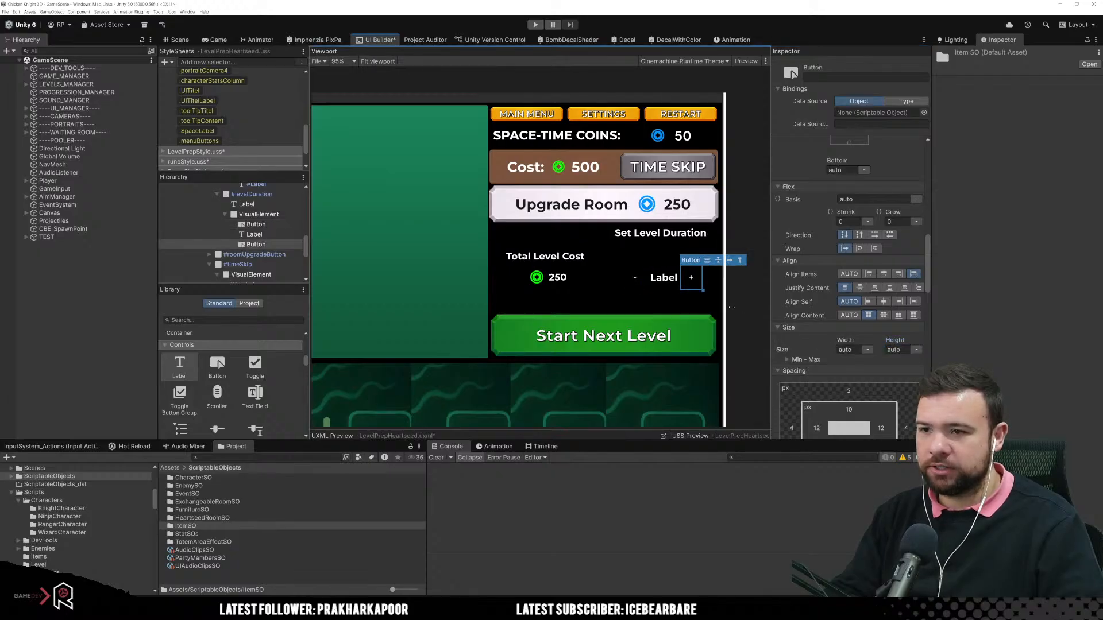
pyautogui.click(857, 350)
pyautogui.write('50')
pyautogui.press('Tab')
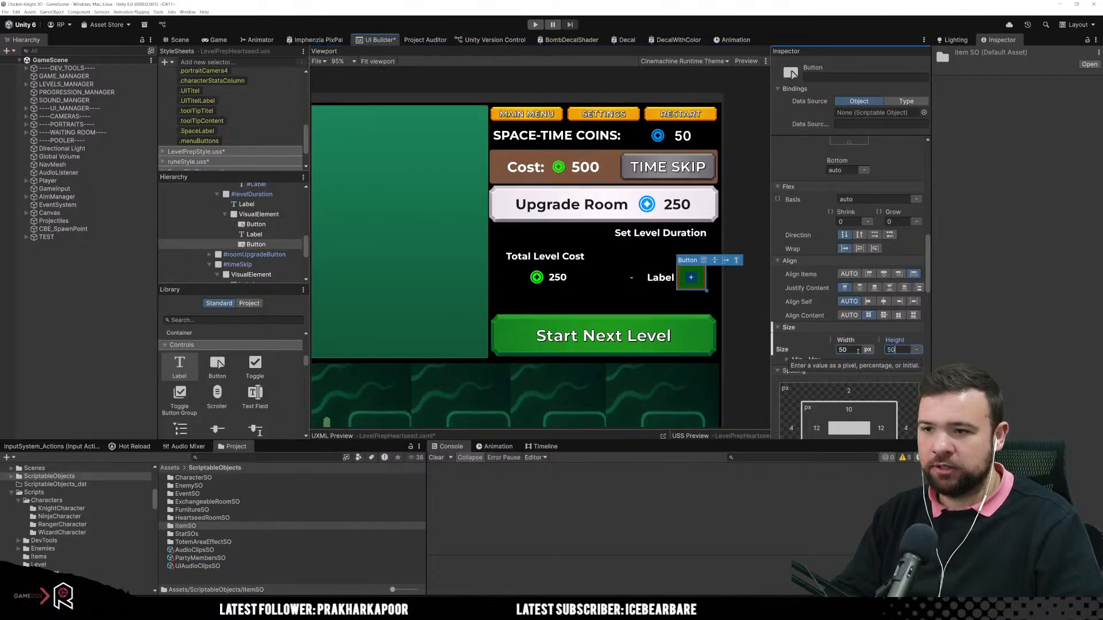
pyautogui.write('50')
pyautogui.press('Return')
# Step: Assign the Button_Circle_01_White_InnerDeco texture as the minus button's background image
pyautogui.click(621, 289)
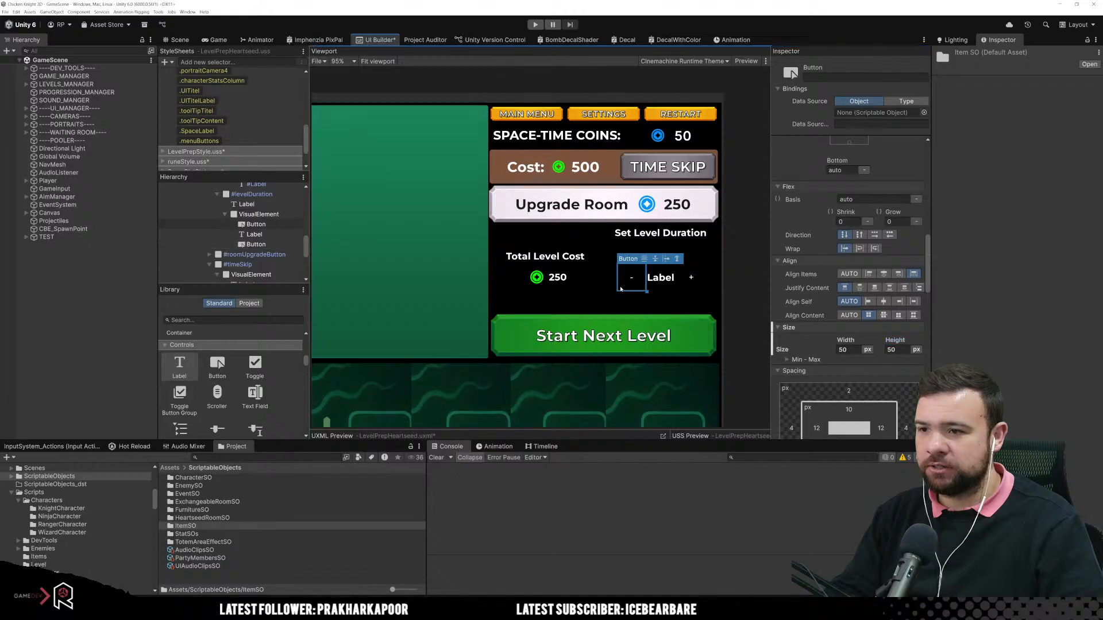
pyautogui.scroll(-9, 846, 261)
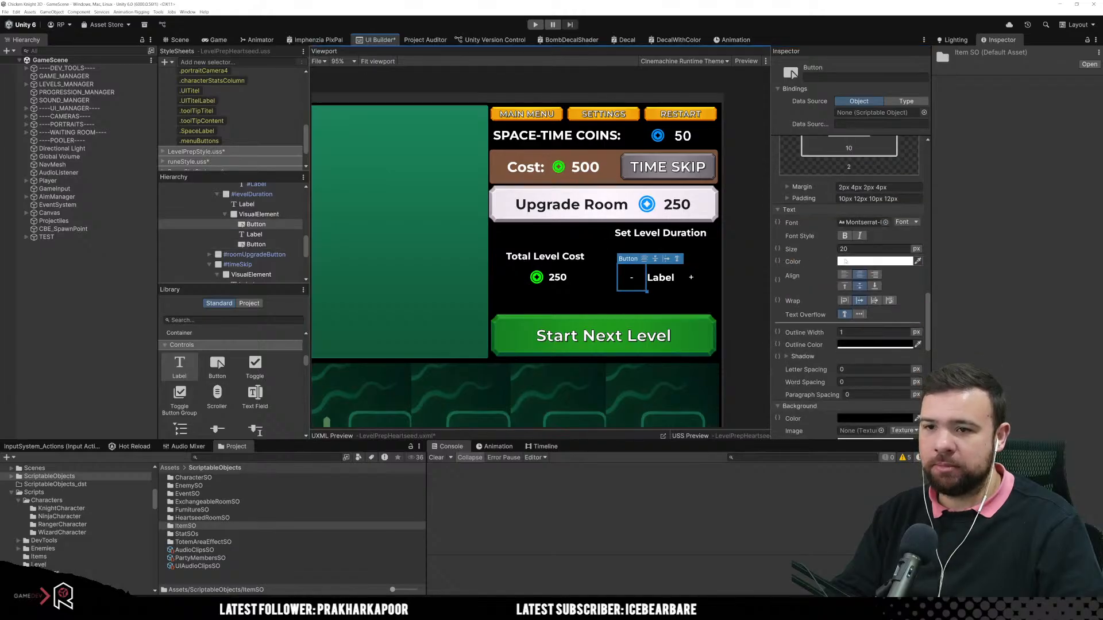
pyautogui.scroll(-6, 867, 270)
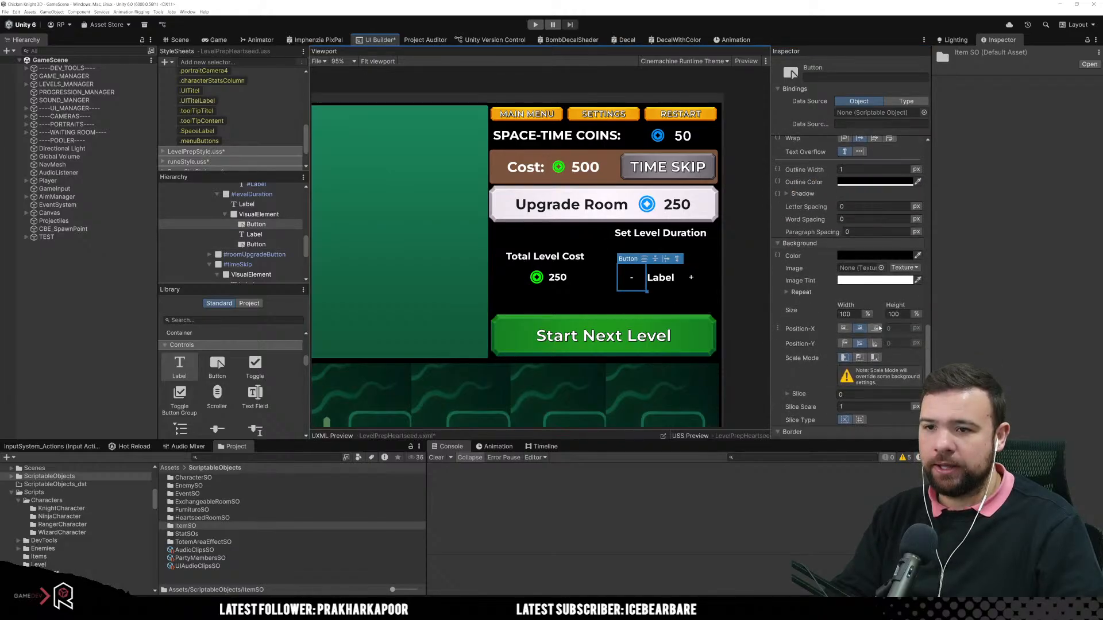
pyautogui.click(881, 268)
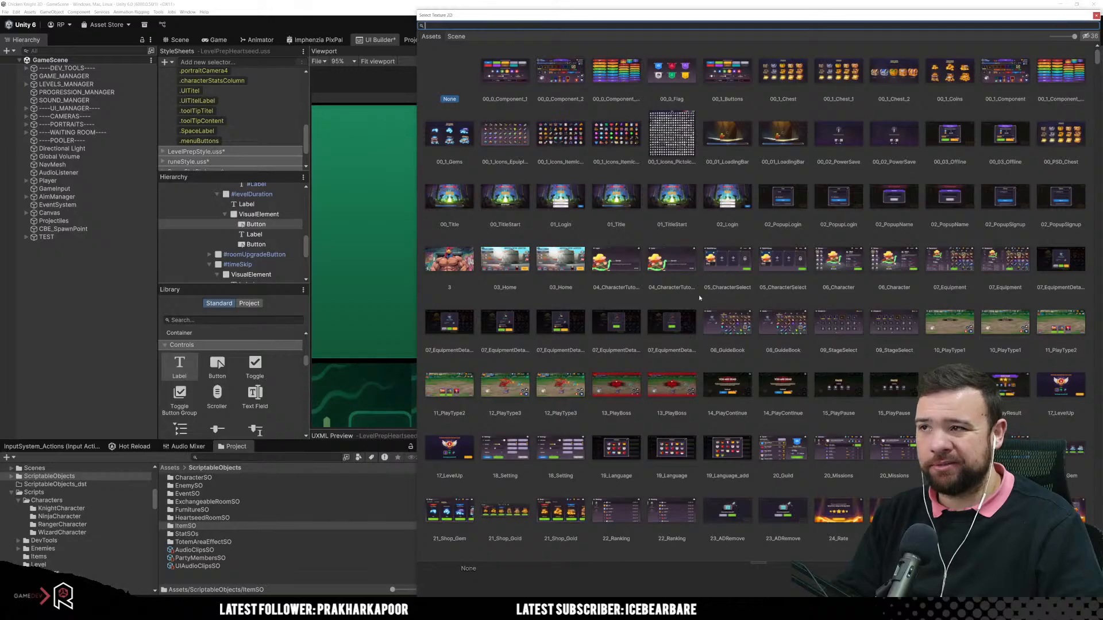
pyautogui.scroll(-20, 691, 298)
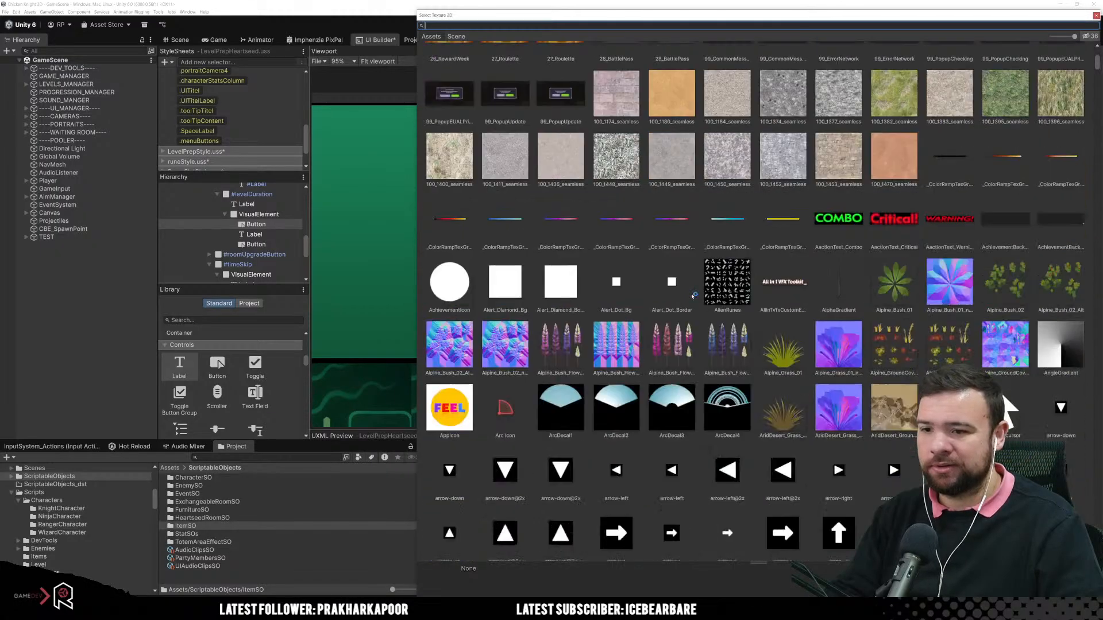
pyautogui.scroll(-20, 693, 297)
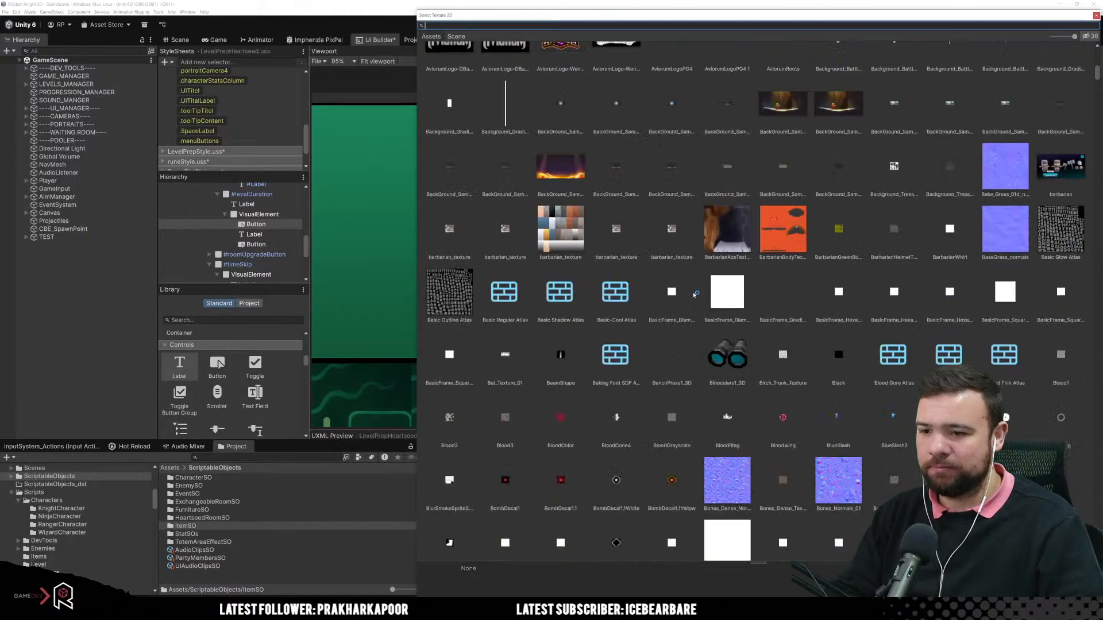
pyautogui.scroll(-6, 693, 295)
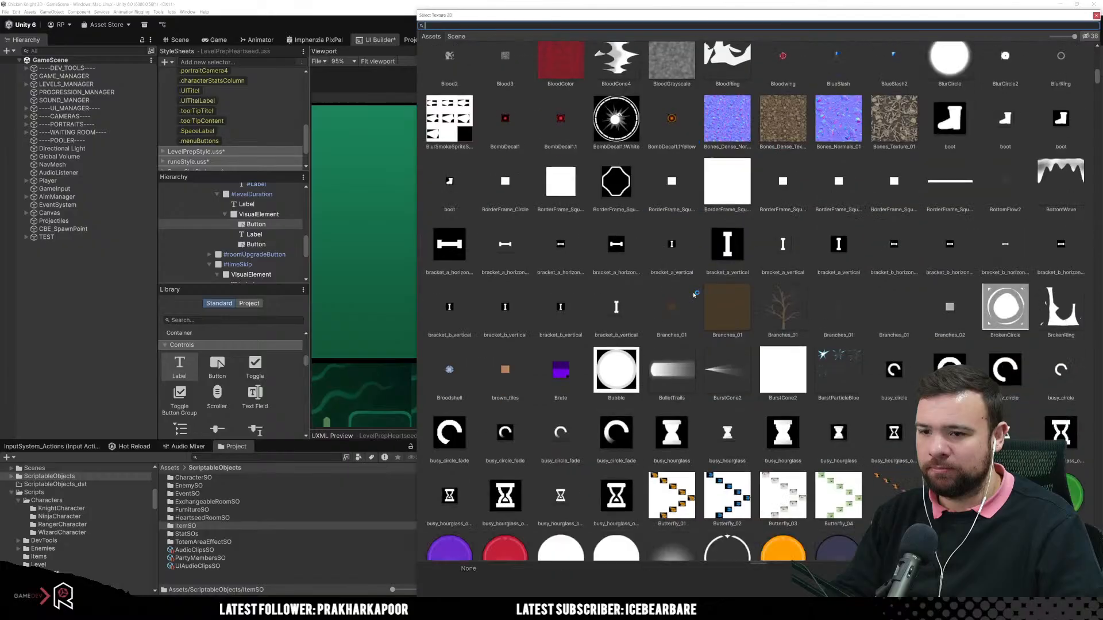
pyautogui.scroll(-5, 694, 295)
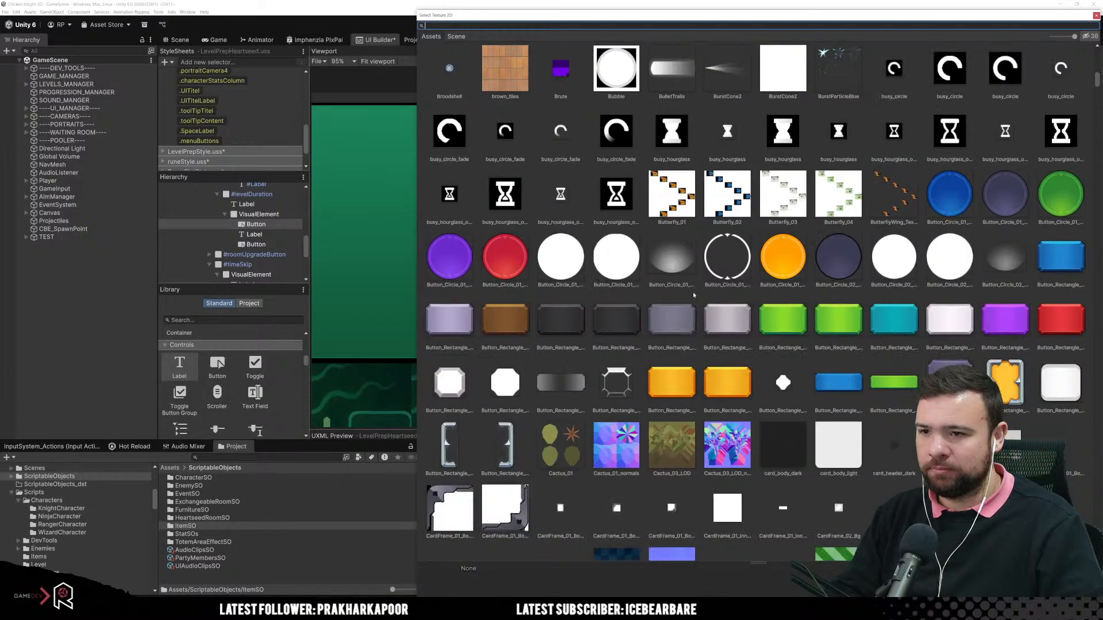
pyautogui.click(722, 258)
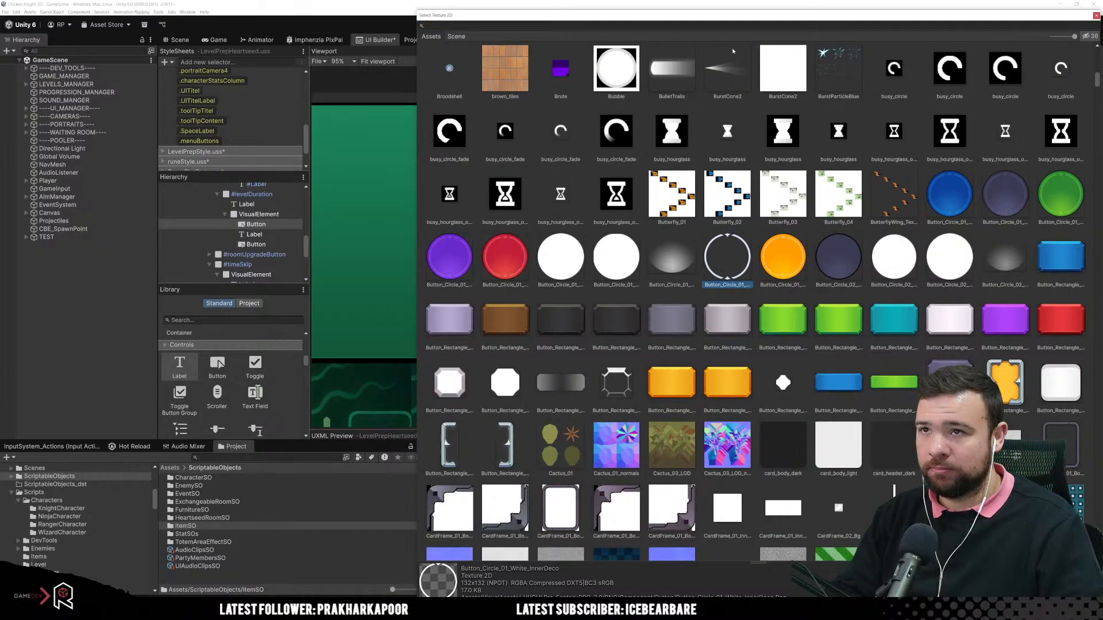
# Step: Search the textures for "minus" and replace the minus button's background image with the second function_icon minus texture
pyautogui.moveTo(749, 19); pyautogui.dragTo(458, 352)
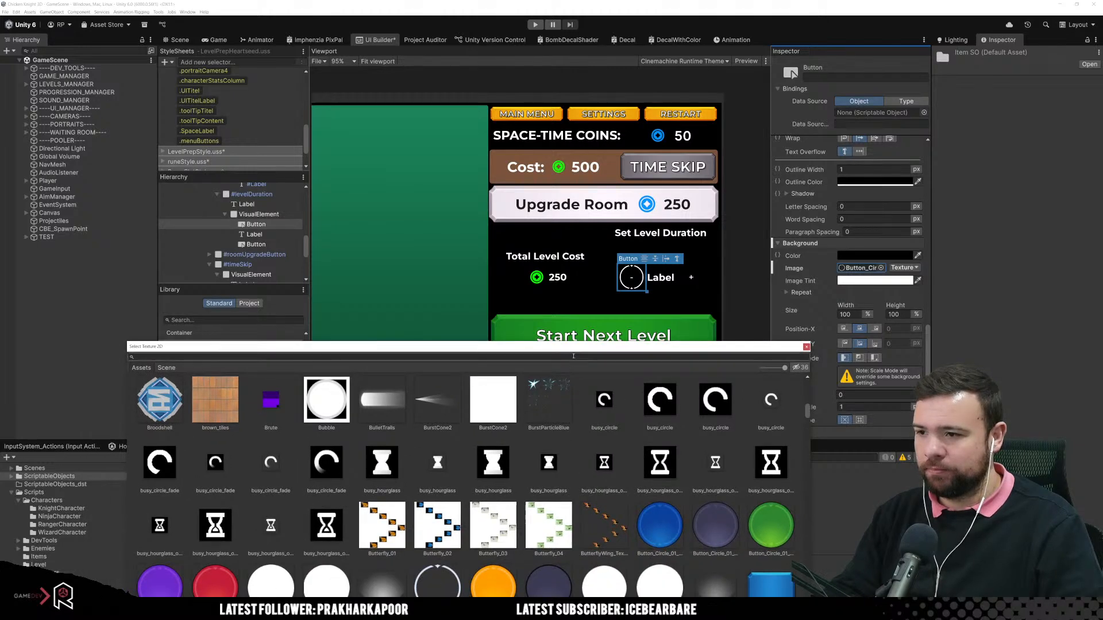
pyautogui.click(444, 360)
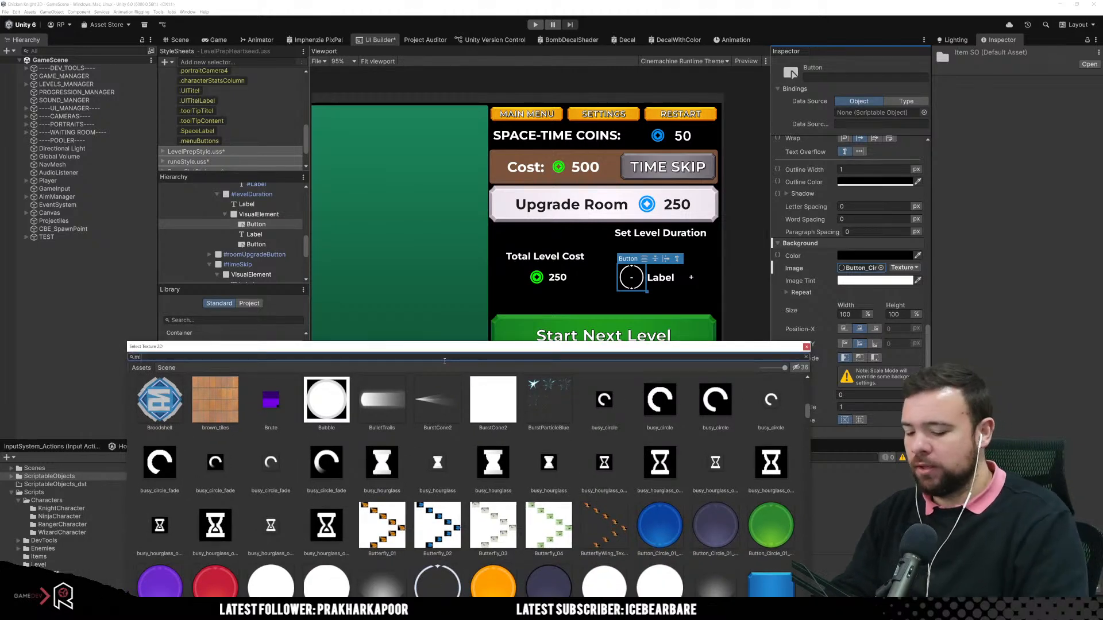
pyautogui.write('minus')
pyautogui.click(208, 411)
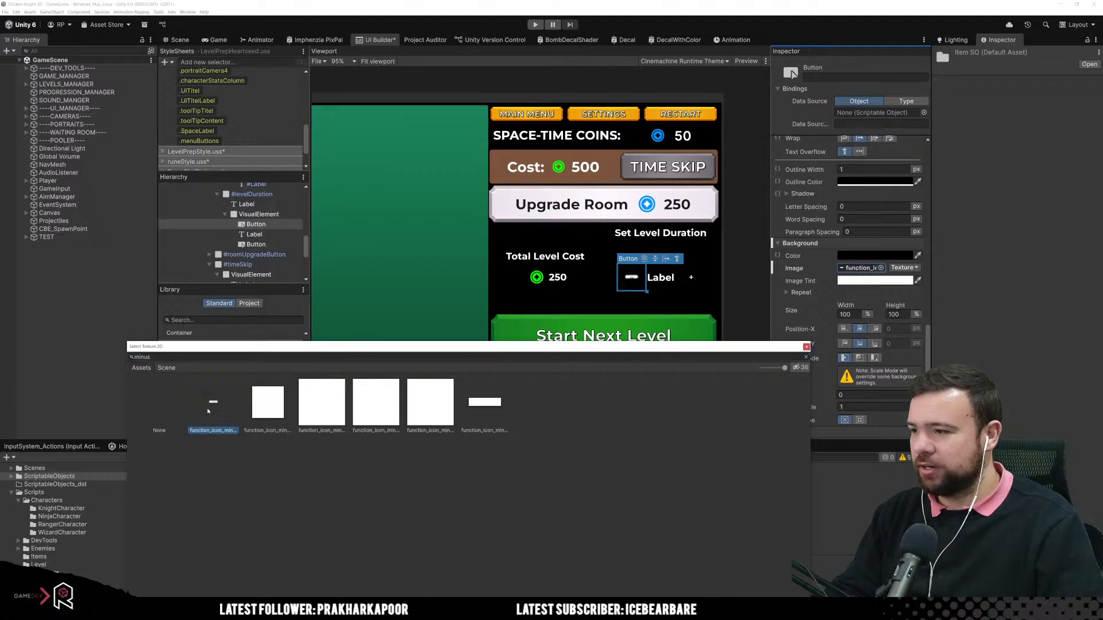
pyautogui.click(244, 408)
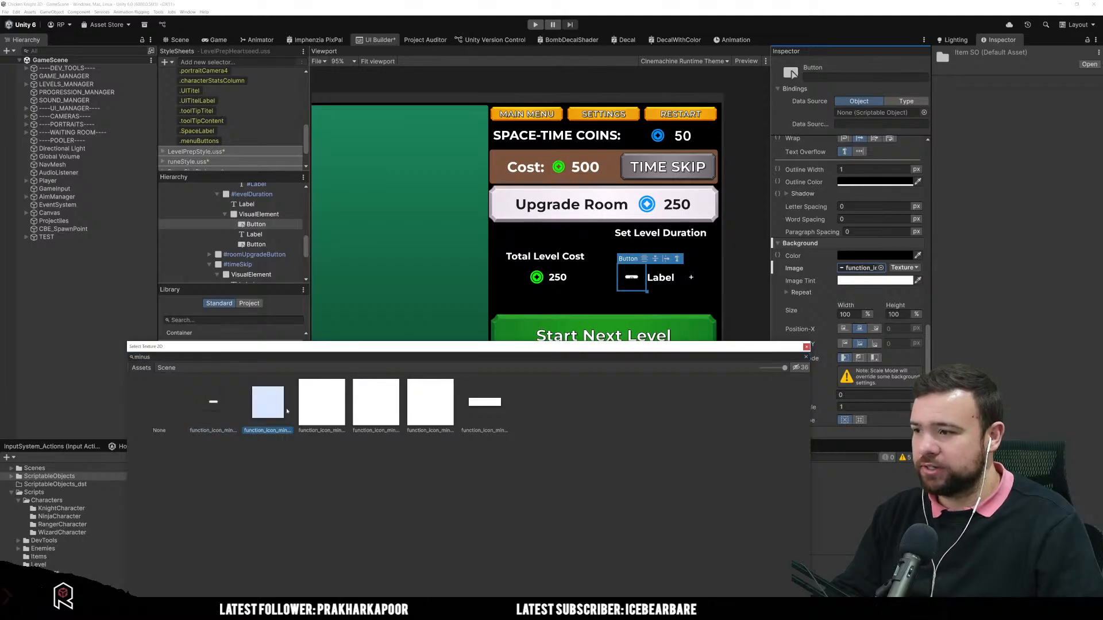
pyautogui.click(319, 415)
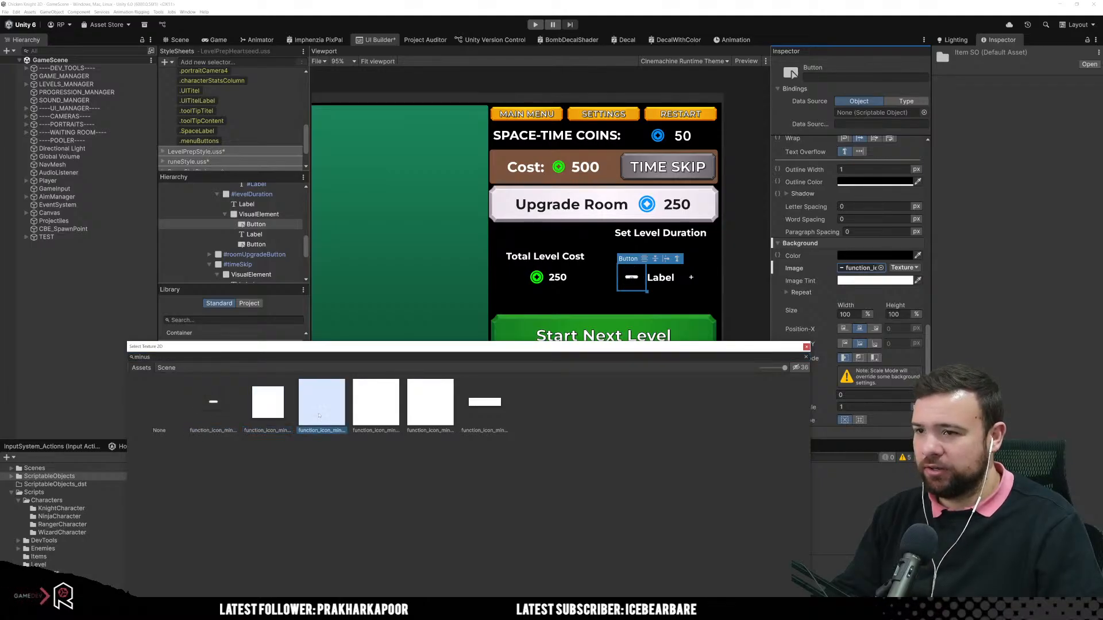
pyautogui.click(377, 416)
pyautogui.click(430, 410)
pyautogui.click(322, 411)
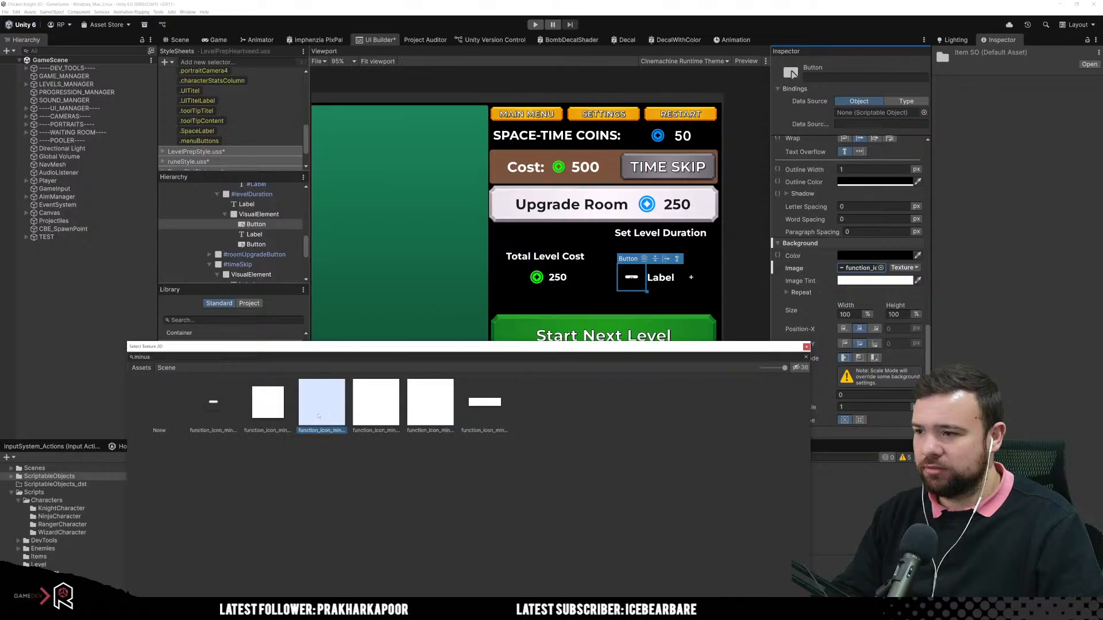
pyautogui.click(261, 415)
pyautogui.doubleClick(260, 414)
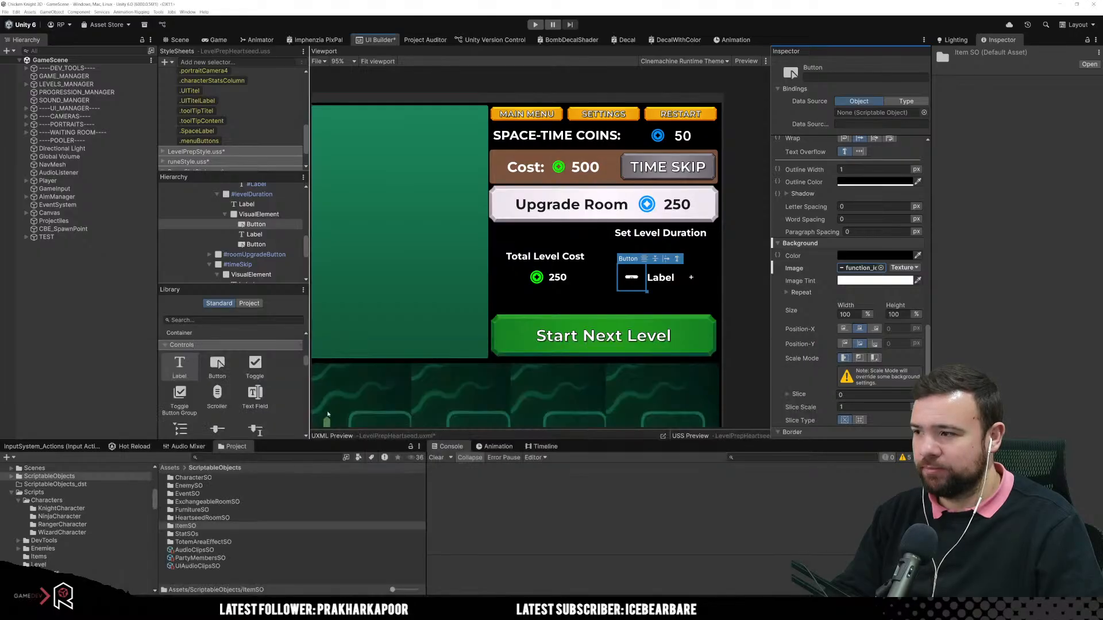
# Step: Search the textures for "plus" and assign a function_icon_plus texture as the plus button's background image
pyautogui.click(691, 277)
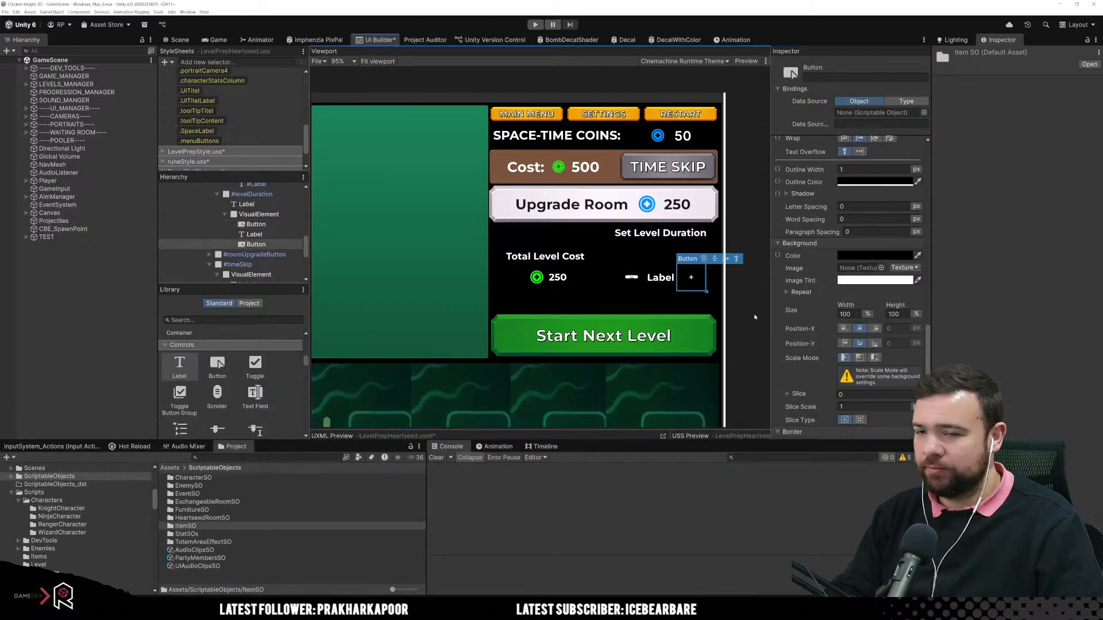
pyautogui.click(881, 268)
pyautogui.write('plus')
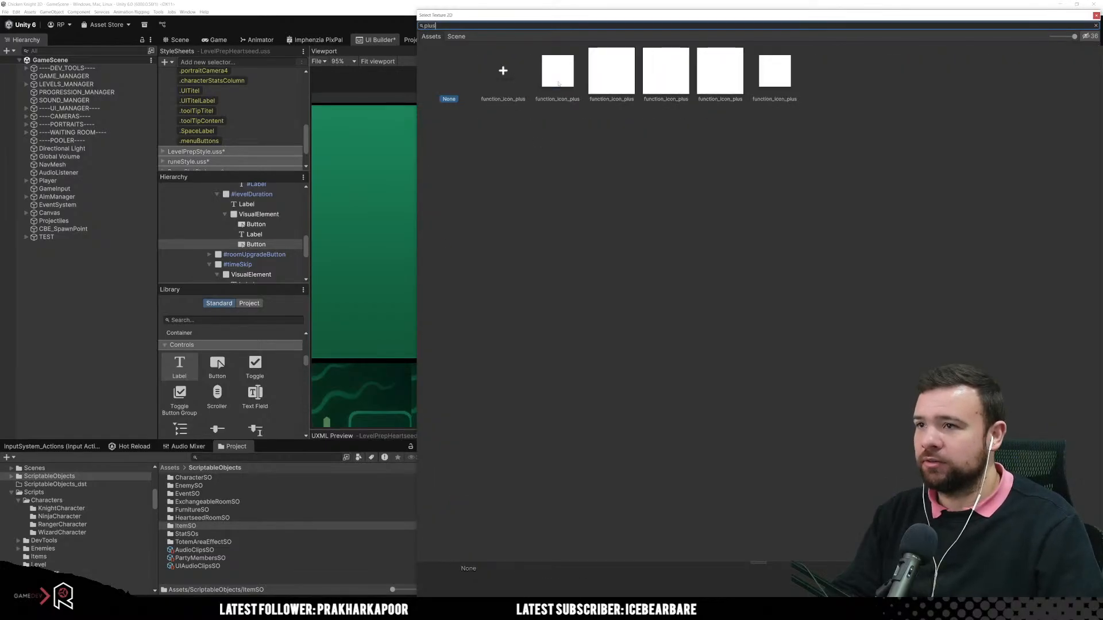
pyautogui.click(558, 72)
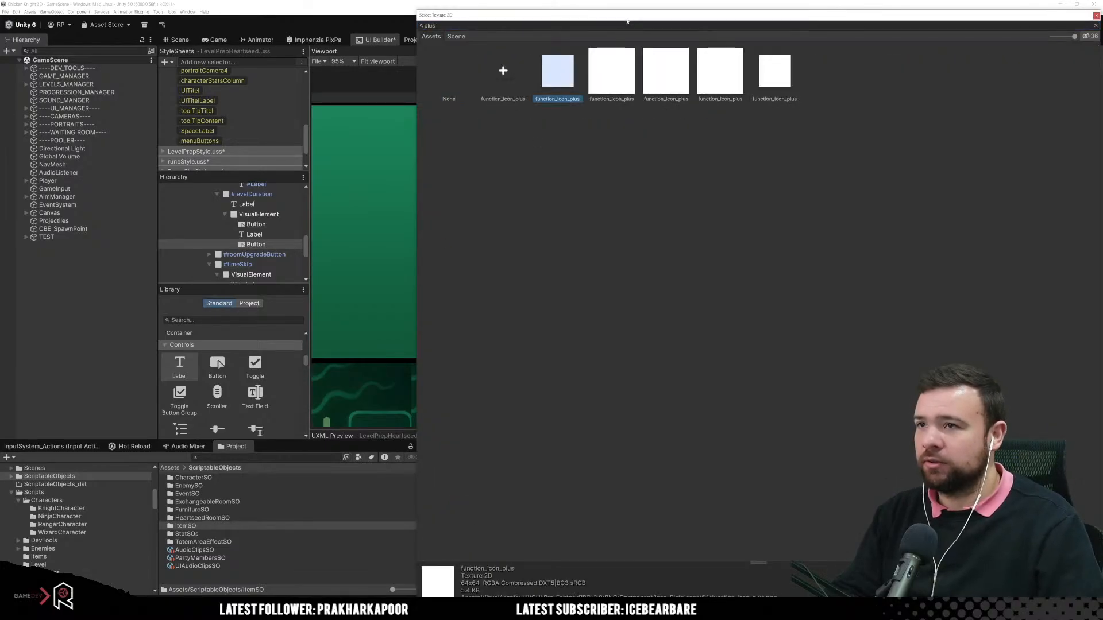
pyautogui.moveTo(629, 16); pyautogui.dragTo(388, 328)
pyautogui.doubleClick(326, 388)
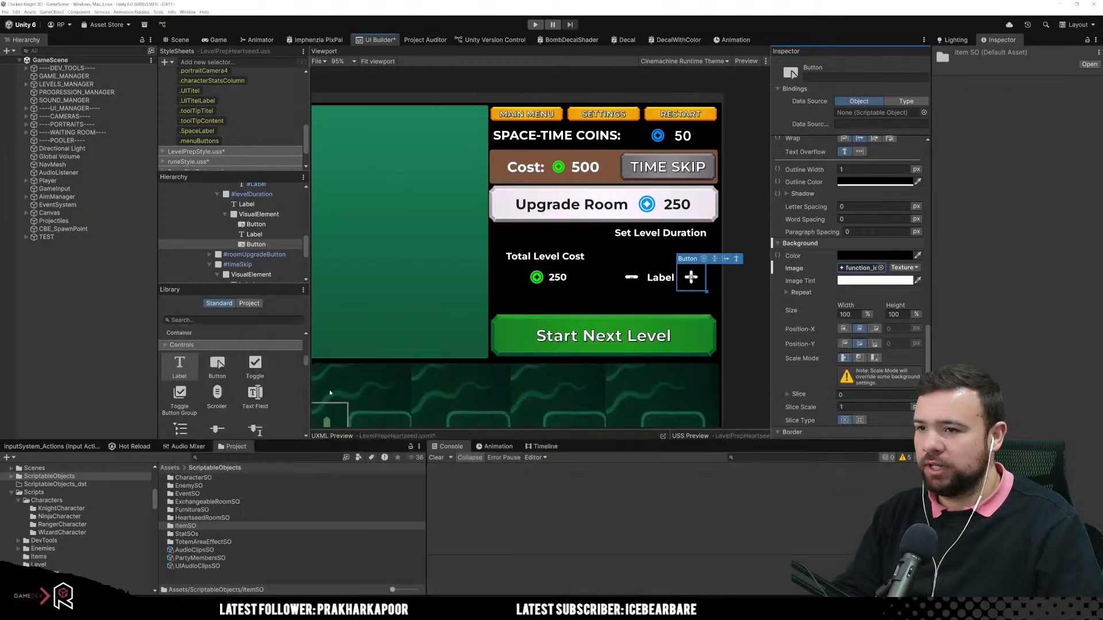
# Step: Clear the text of both the plus and minus buttons so only their icons are used
pyautogui.scroll(3, 787, 292)
pyautogui.scroll(6, 690, 288)
pyautogui.scroll(8, 689, 286)
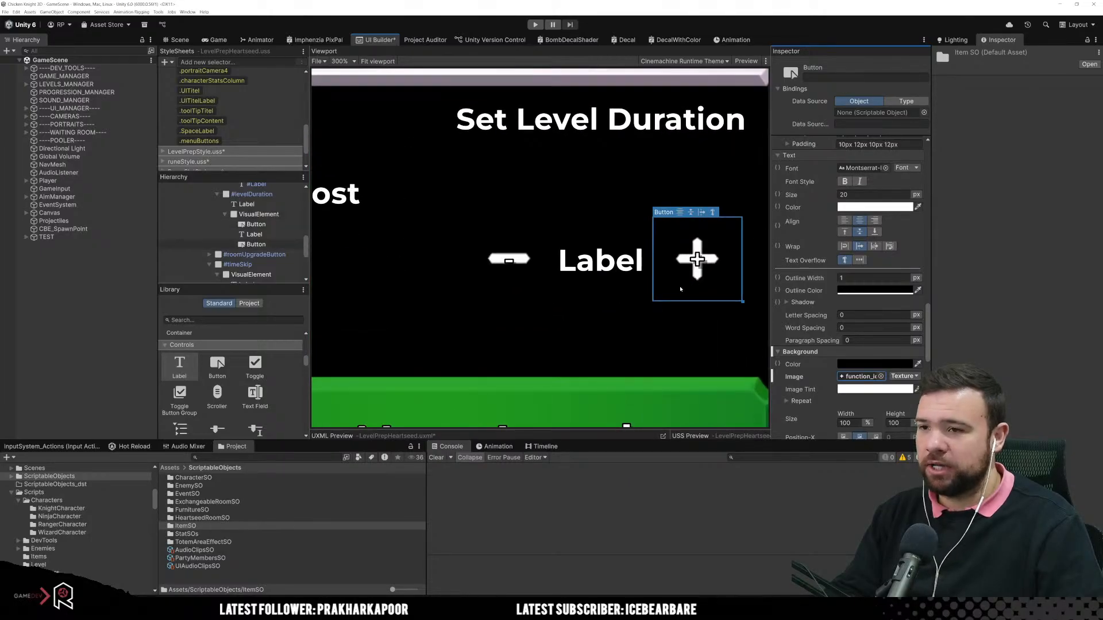
pyautogui.scroll(10, 827, 287)
pyautogui.scroll(10, 859, 366)
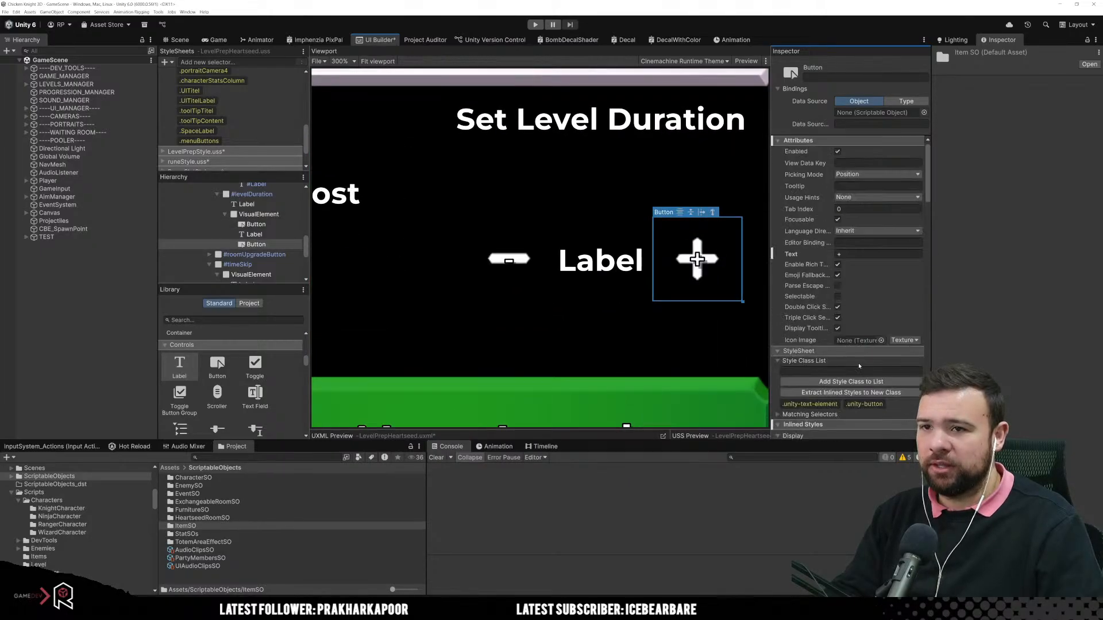
pyautogui.click(838, 253)
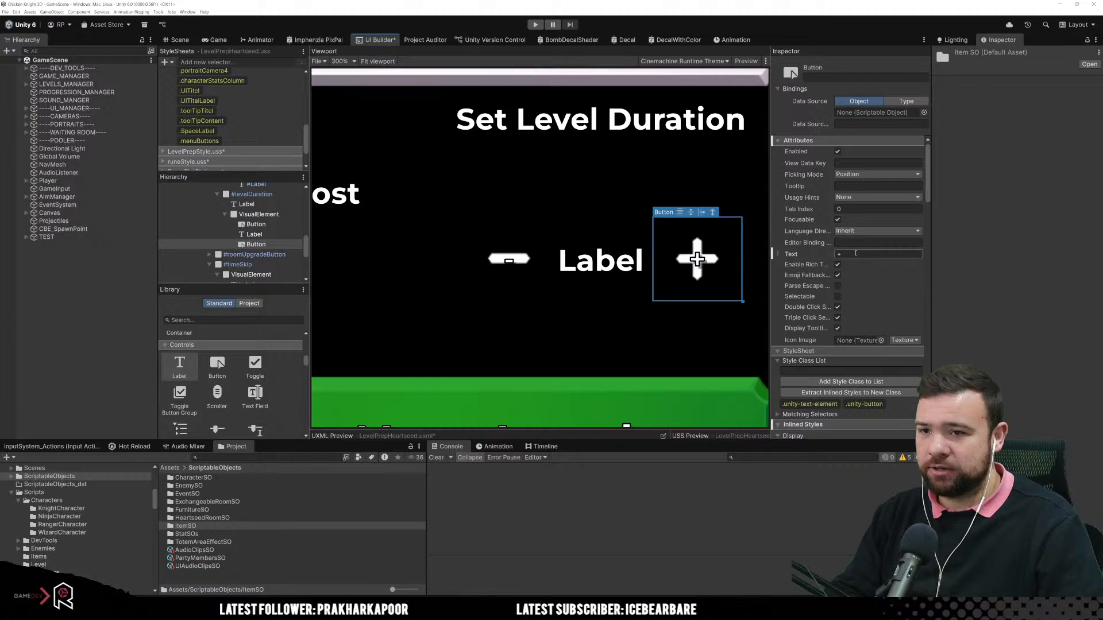
pyautogui.click(508, 258)
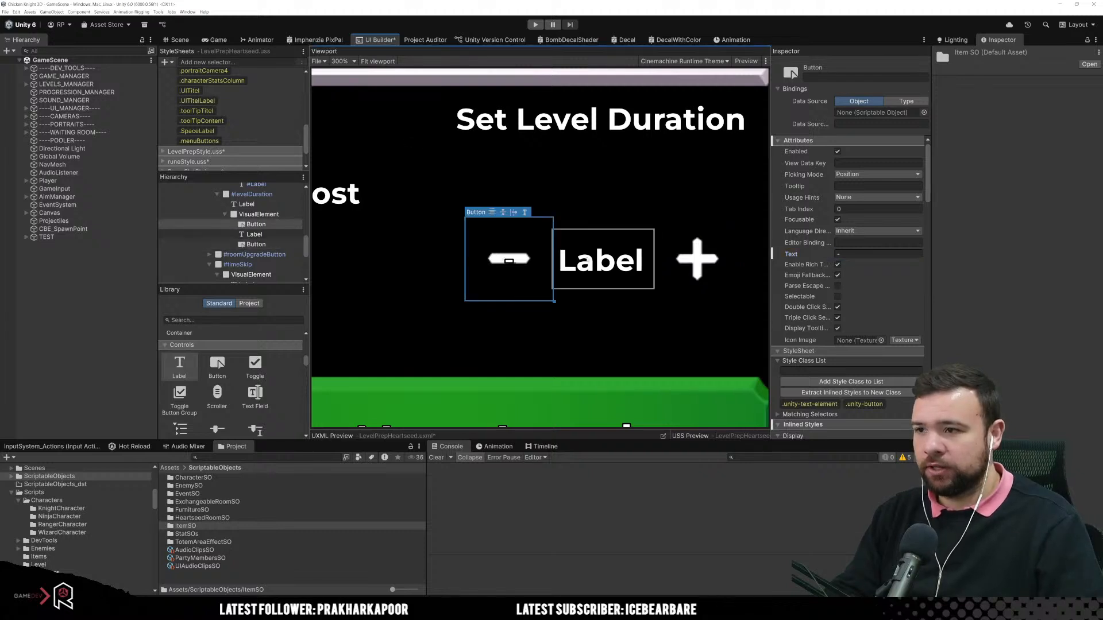
pyautogui.click(862, 253)
pyautogui.press('BackSpace')
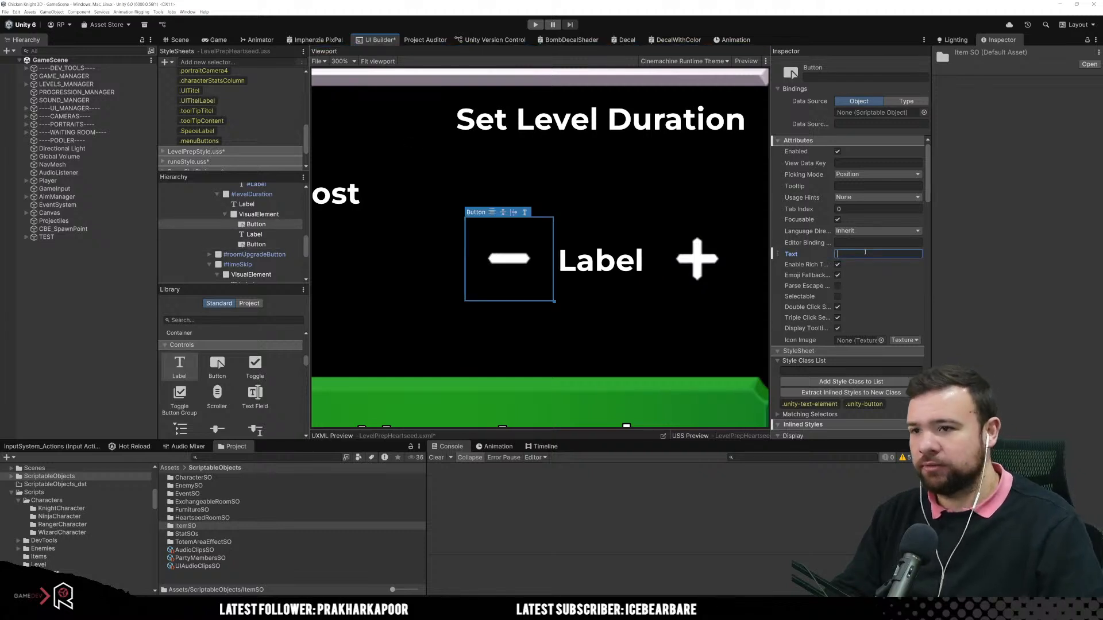
# Step: Set the minus button's background colour to an opaque dark grey with a brightness value of 35
pyautogui.scroll(-10, 893, 298)
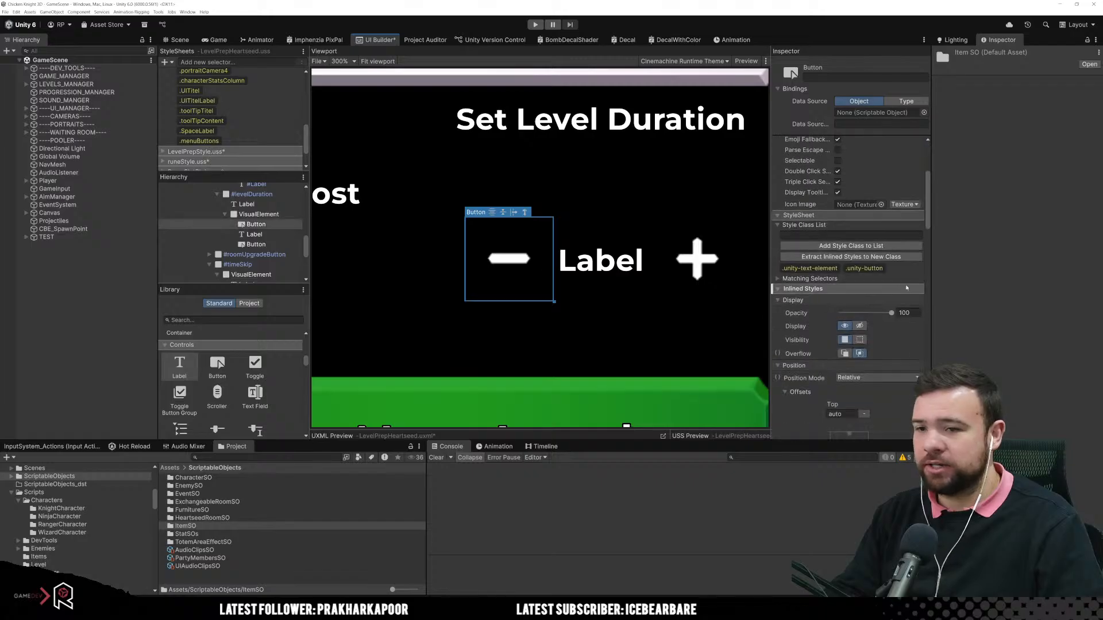
pyautogui.scroll(-10, 893, 298)
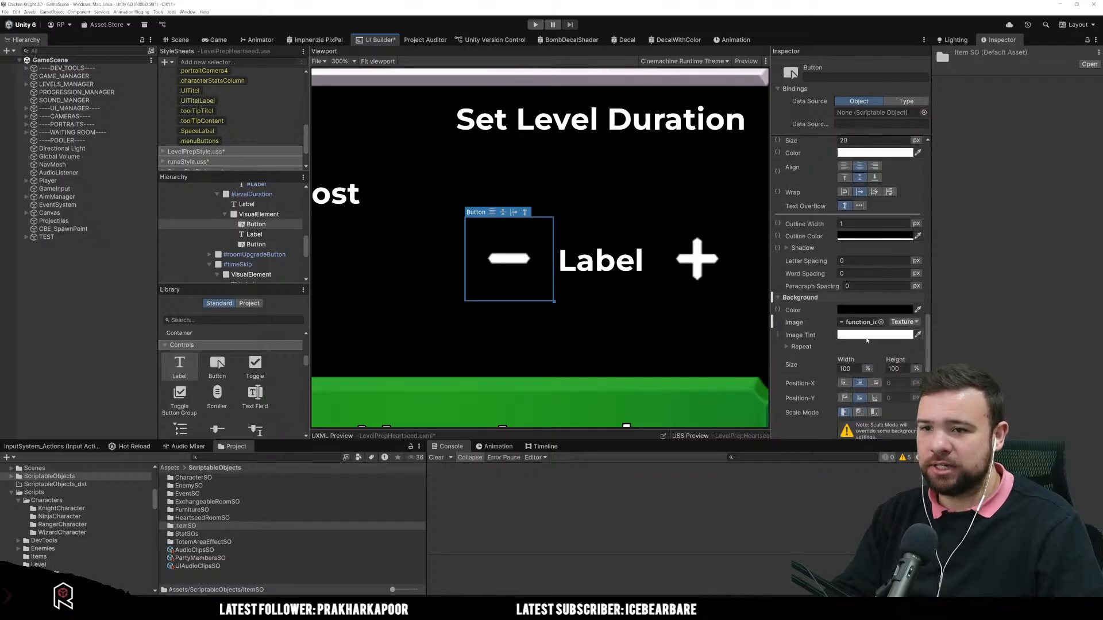
pyautogui.scroll(5, 868, 344)
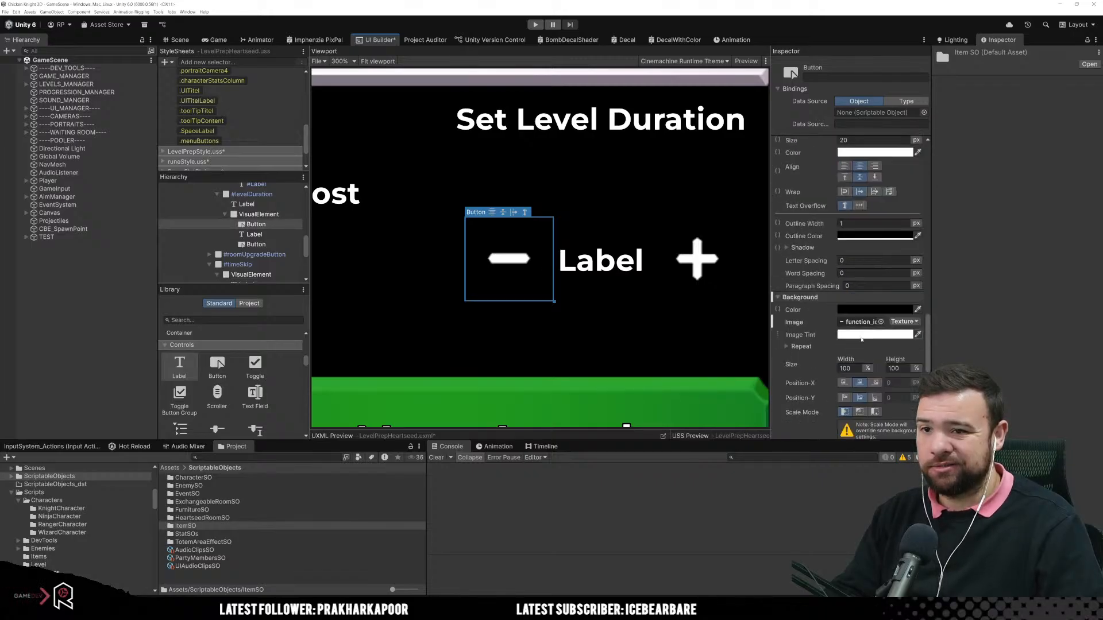
pyautogui.click(919, 311)
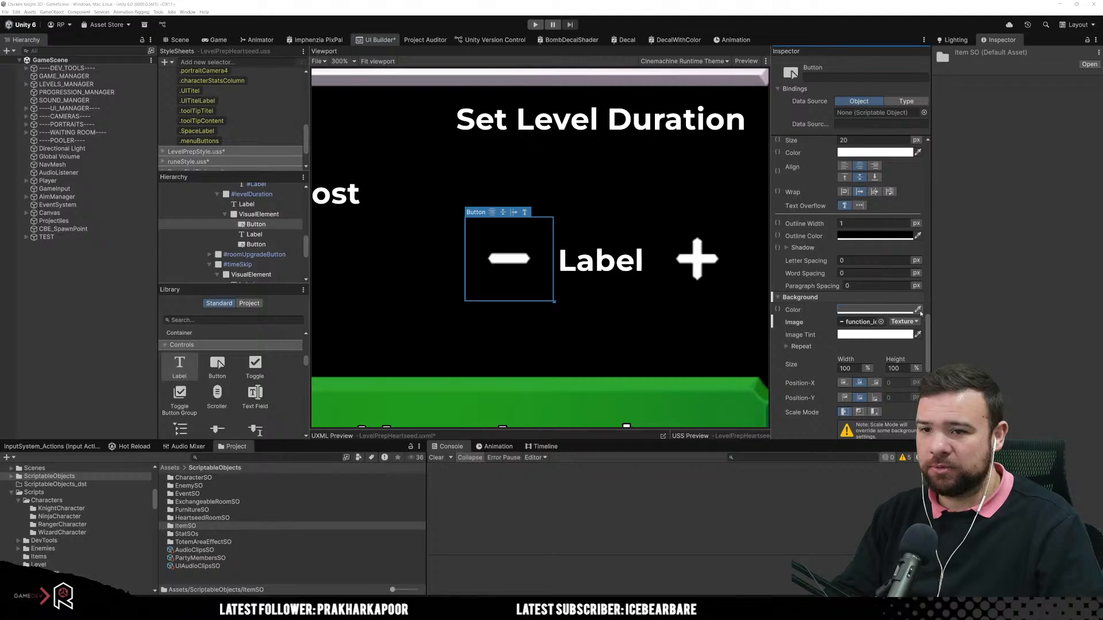
pyautogui.click(856, 335)
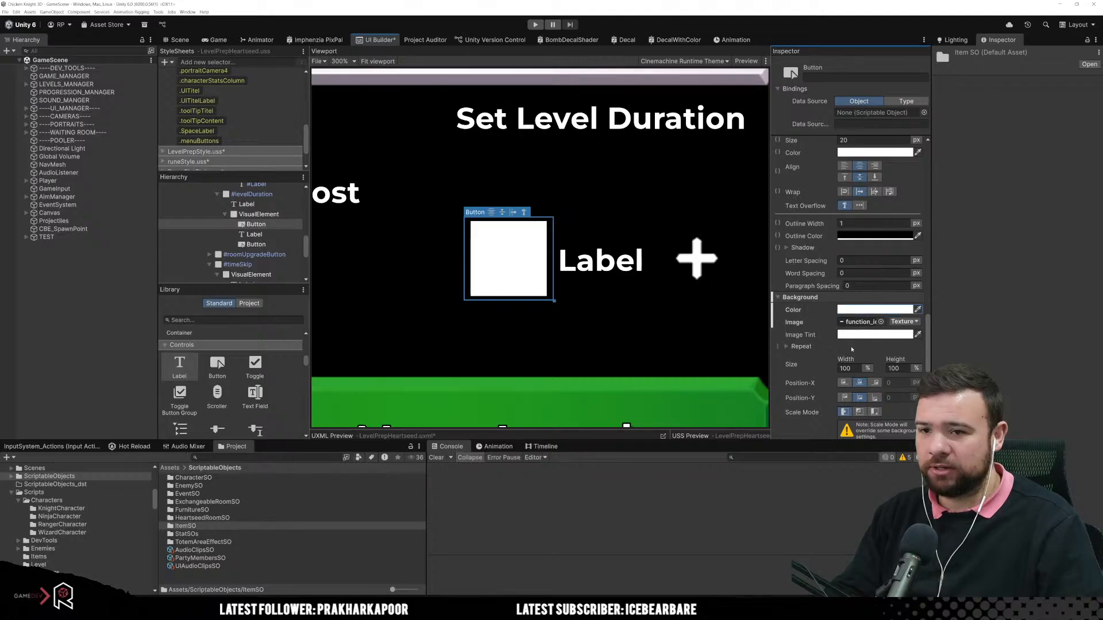
pyautogui.click(861, 310)
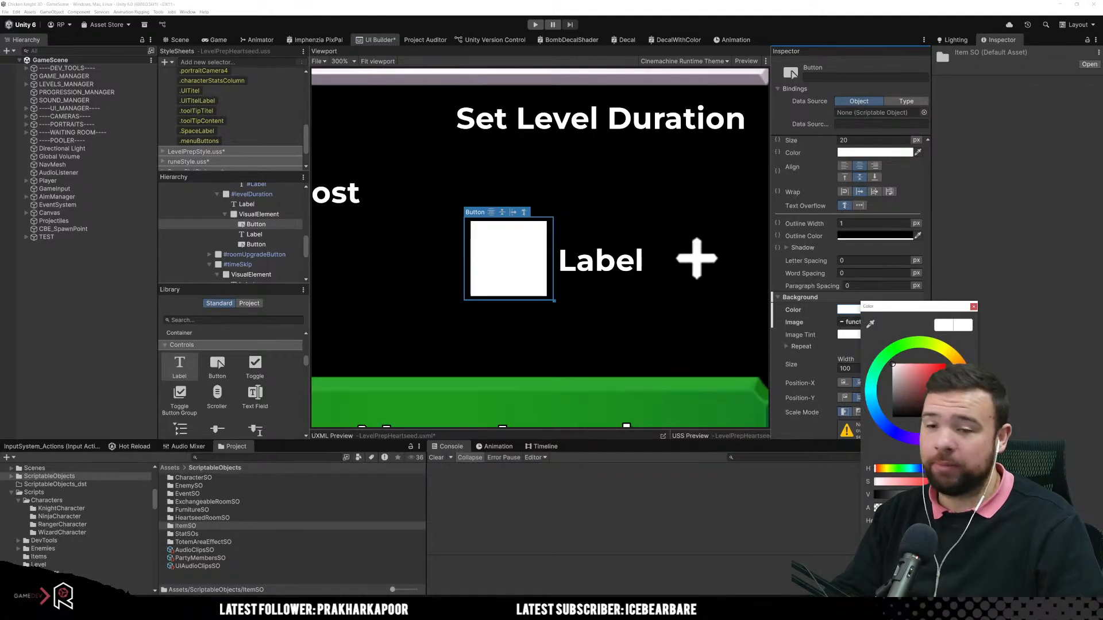
pyautogui.moveTo(911, 389); pyautogui.dragTo(870, 398)
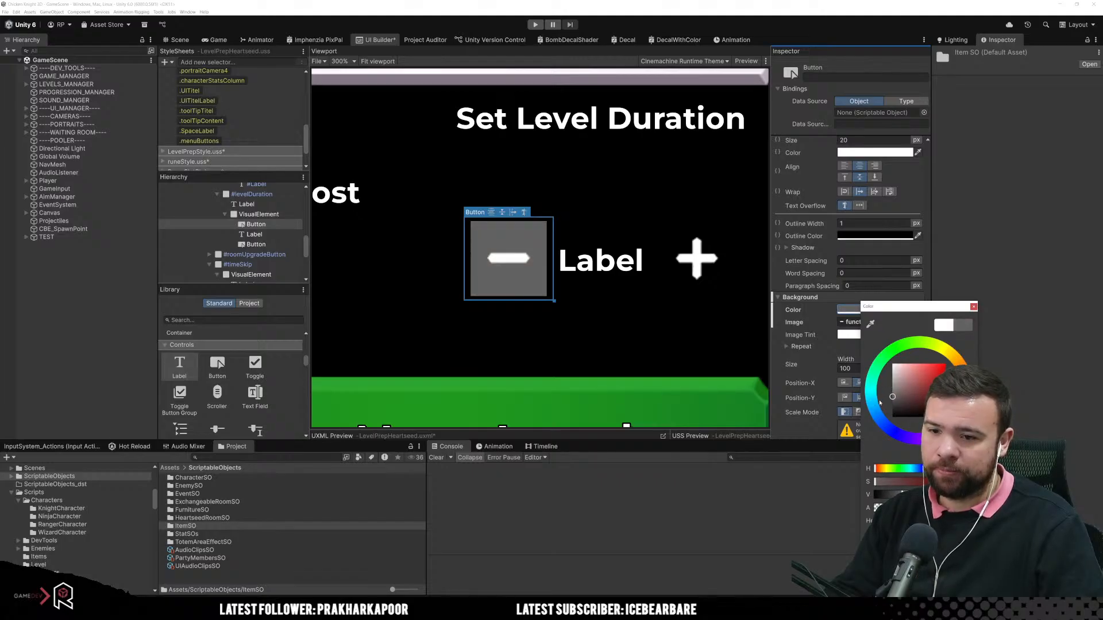
pyautogui.moveTo(894, 402); pyautogui.dragTo(890, 398)
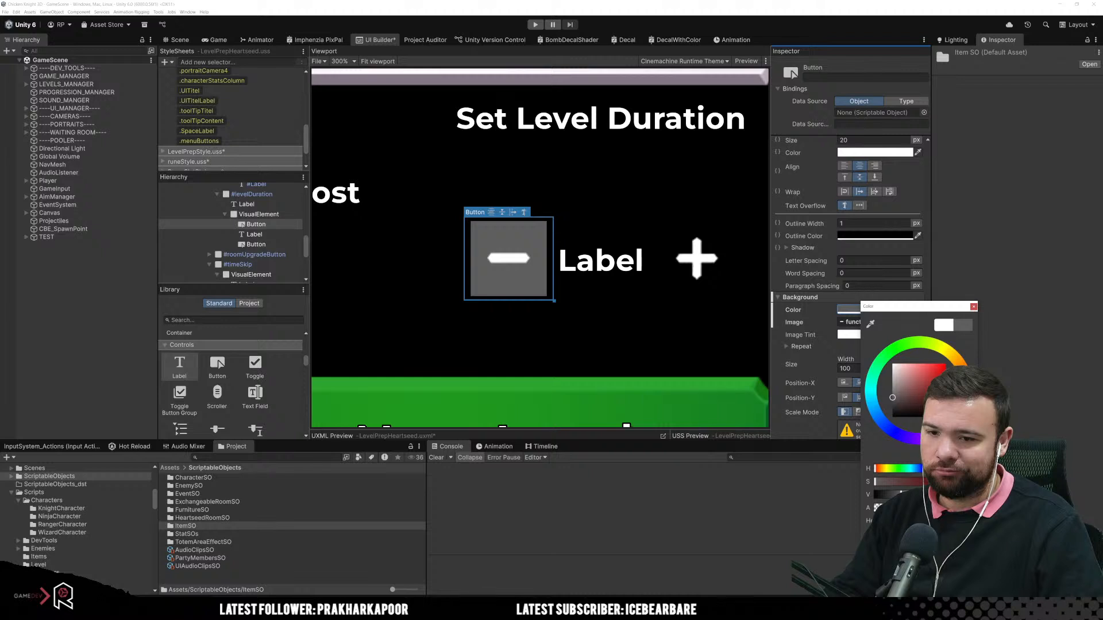
pyautogui.write('35')
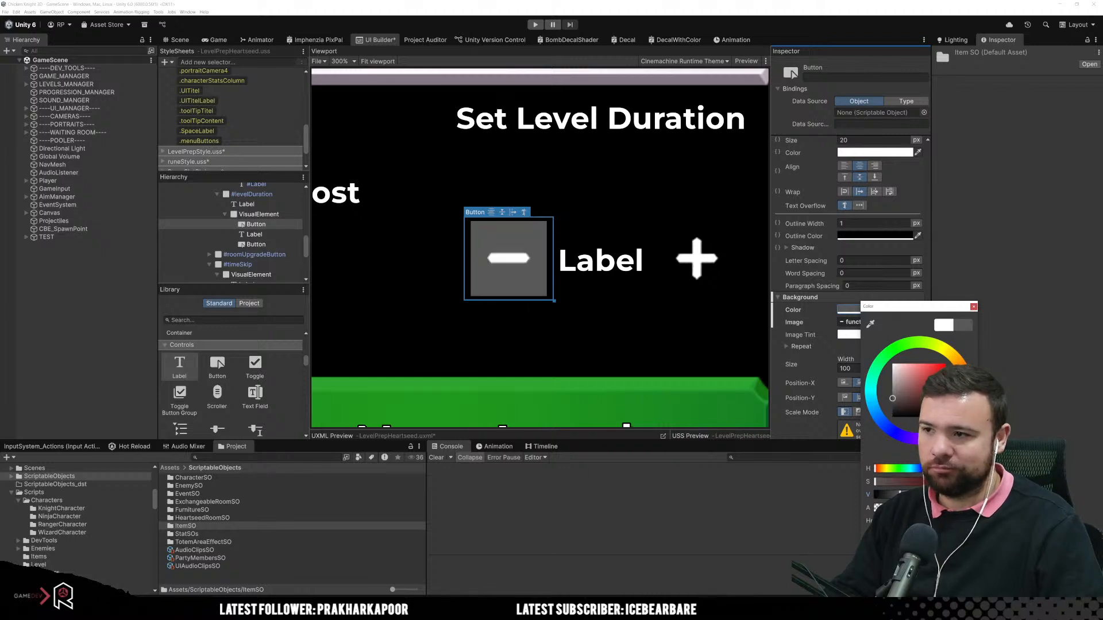
# Step: Give the plus button the same dark grey background colour, with a brightness value of 35
pyautogui.click(717, 278)
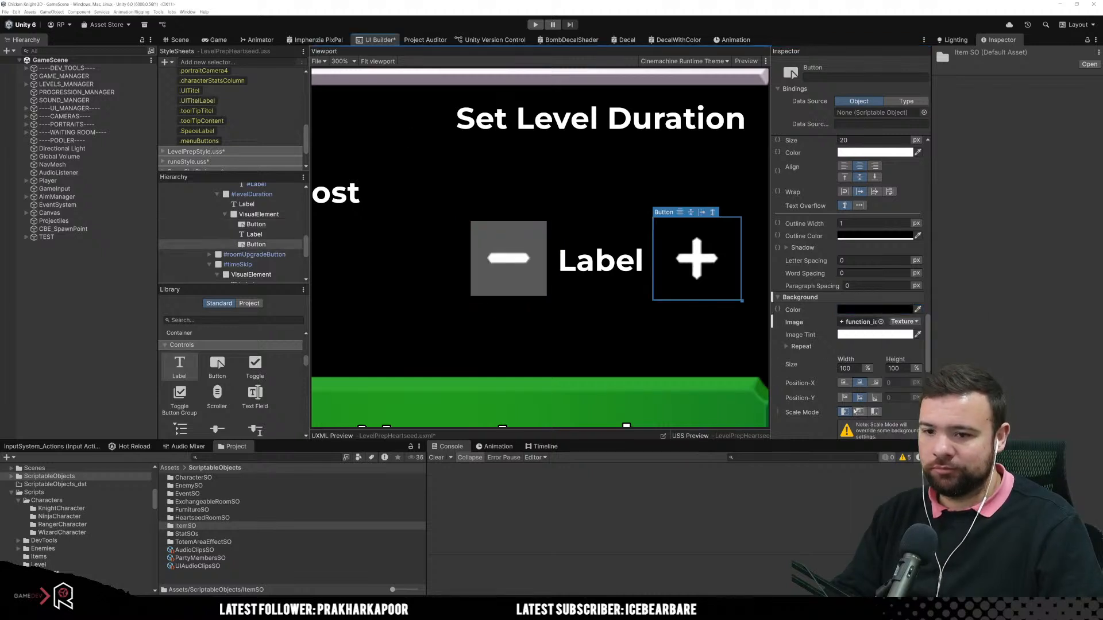
pyautogui.click(864, 310)
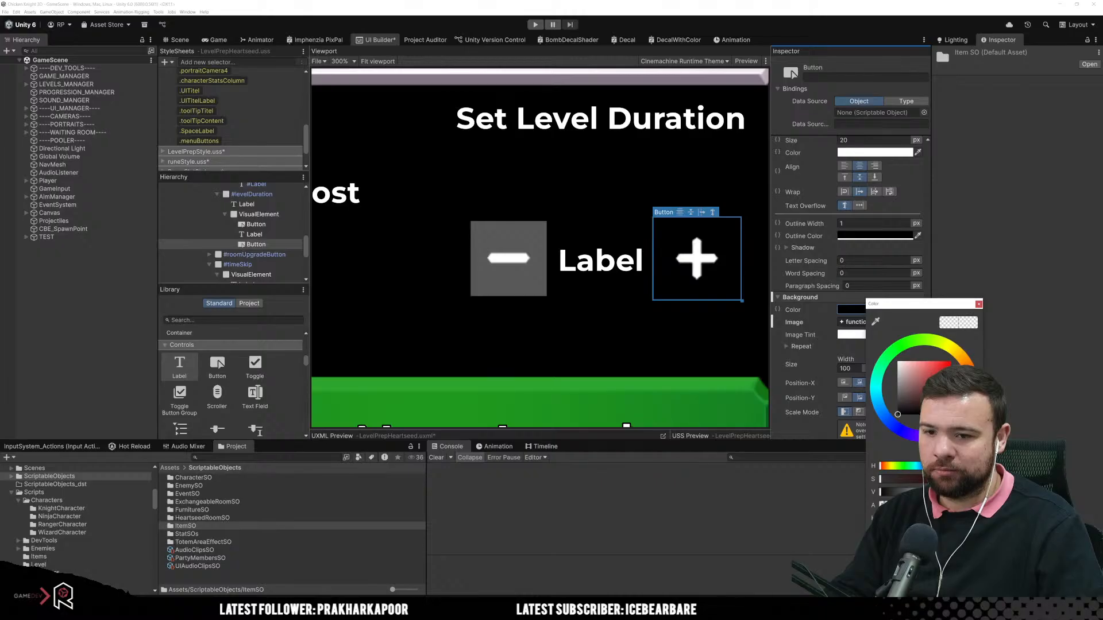
pyautogui.write('35')
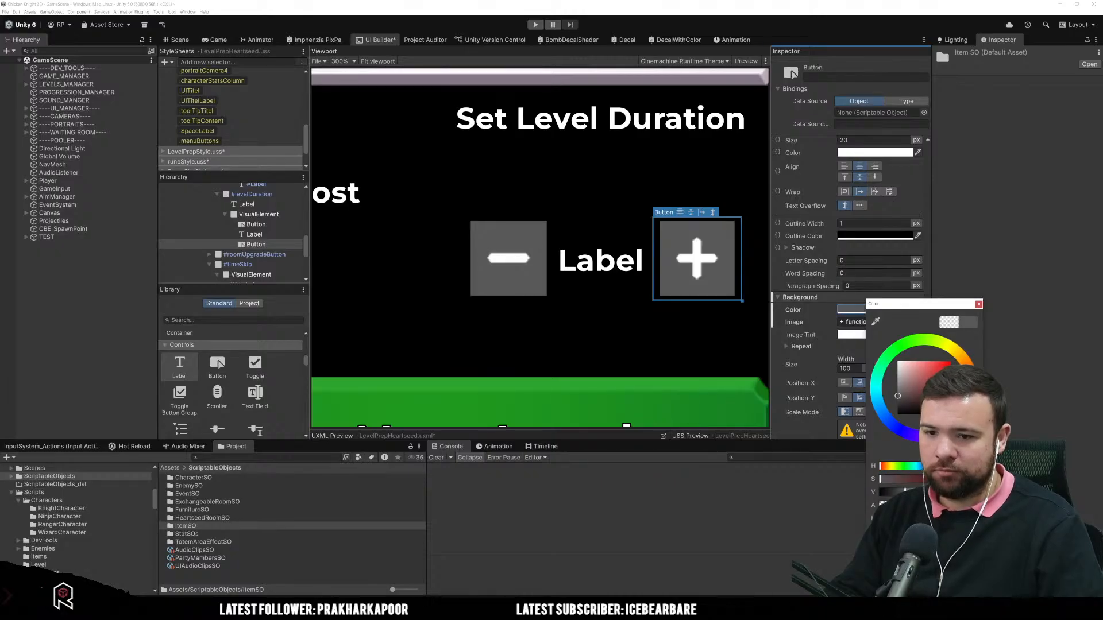
# Step: Round the plus button's corners with a border radius of 10 px
pyautogui.scroll(-5, 816, 320)
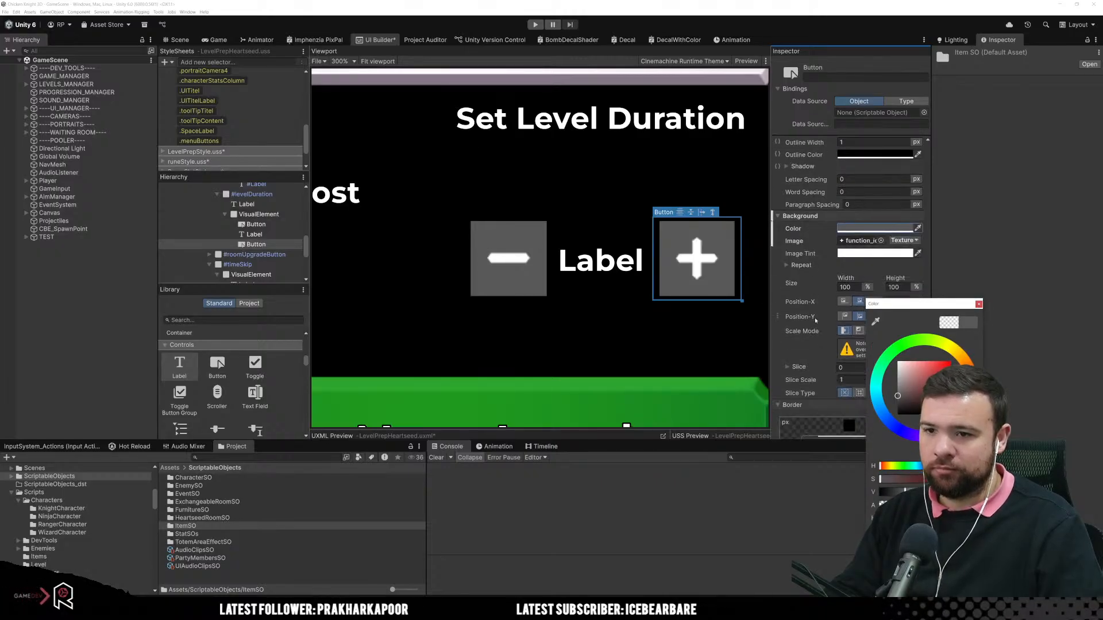
pyautogui.scroll(-3, 816, 321)
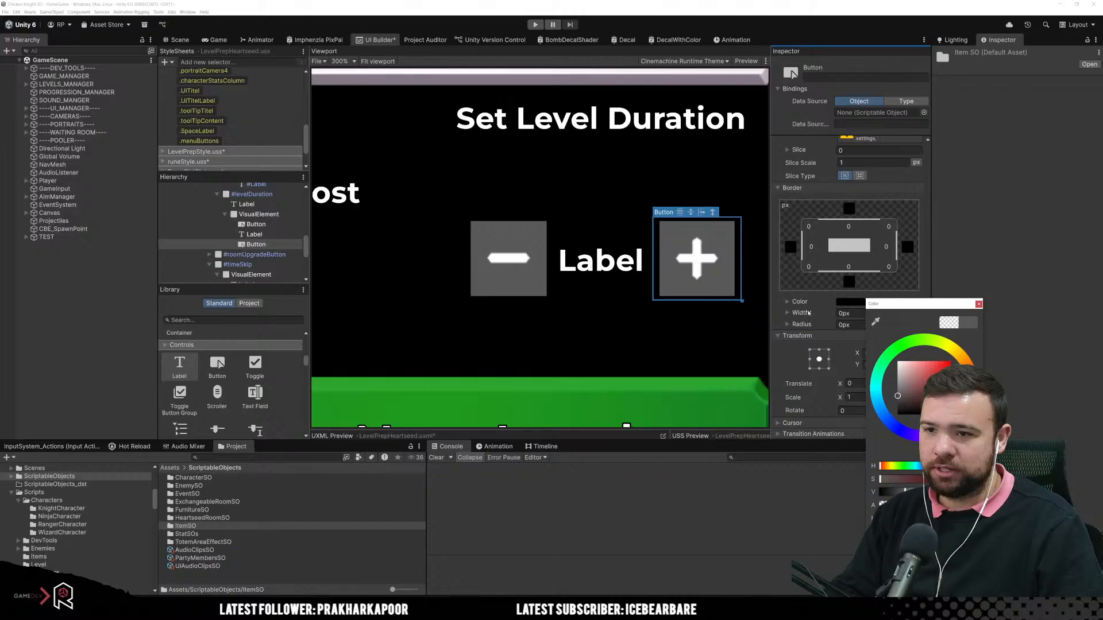
pyautogui.moveTo(810, 326); pyautogui.dragTo(820, 328)
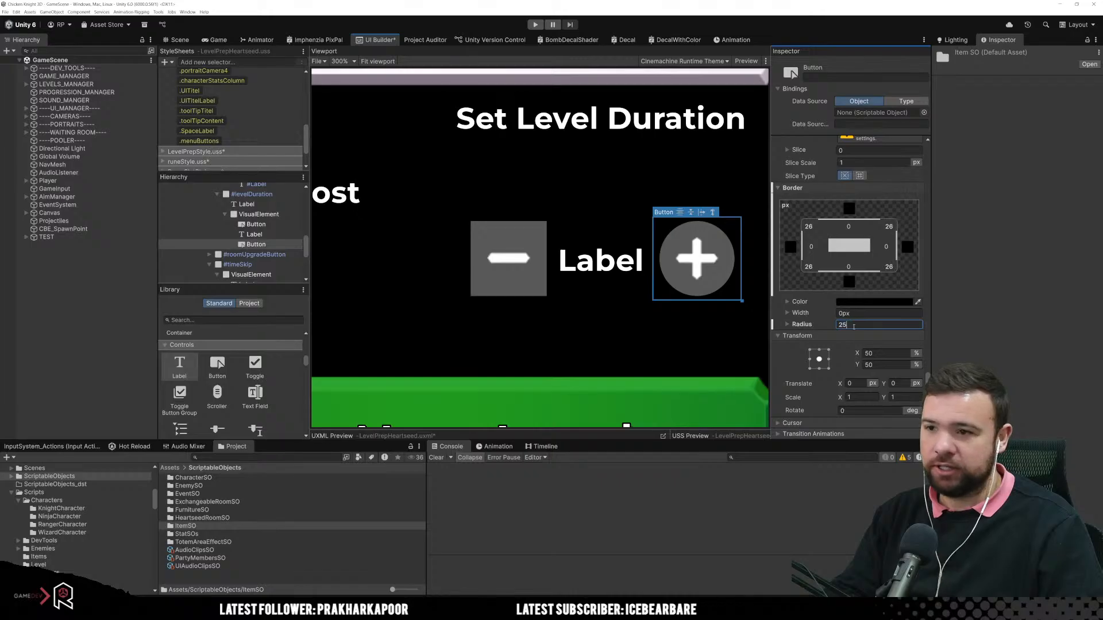
pyautogui.write('14')
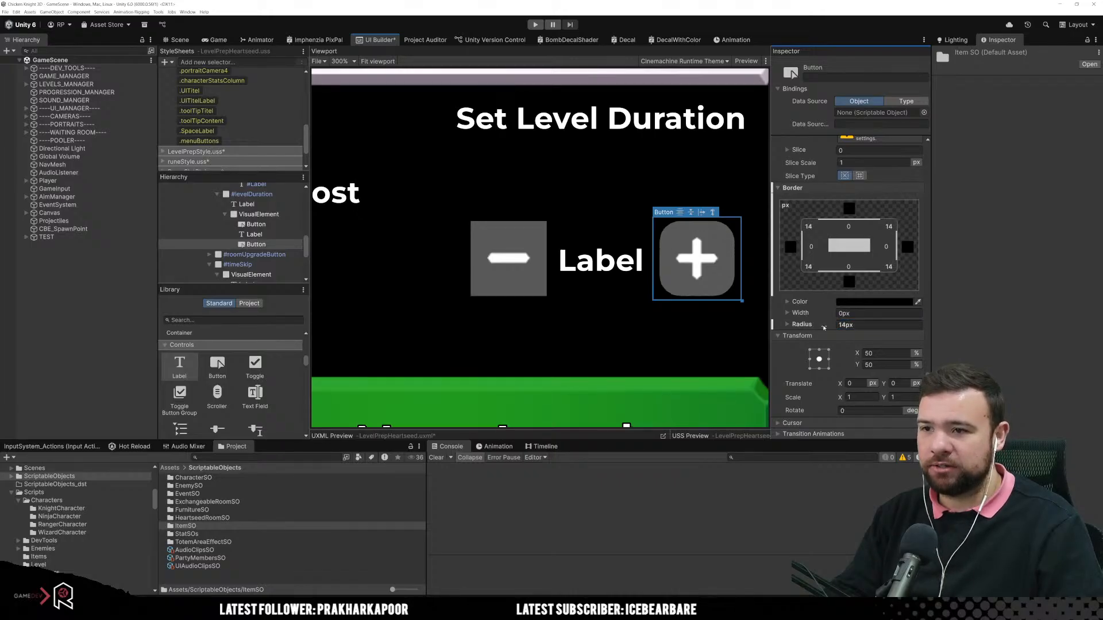
pyautogui.press('Return')
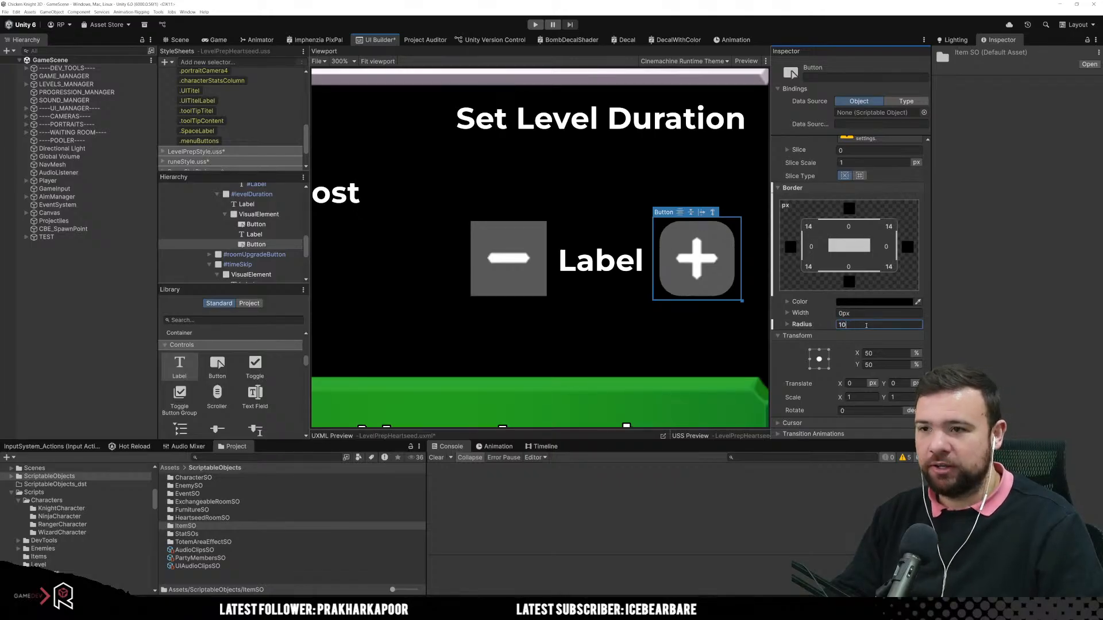
pyautogui.write('10')
pyautogui.press('Return')
# Step: Set the minus button's border radius to 10 px
pyautogui.click(508, 258)
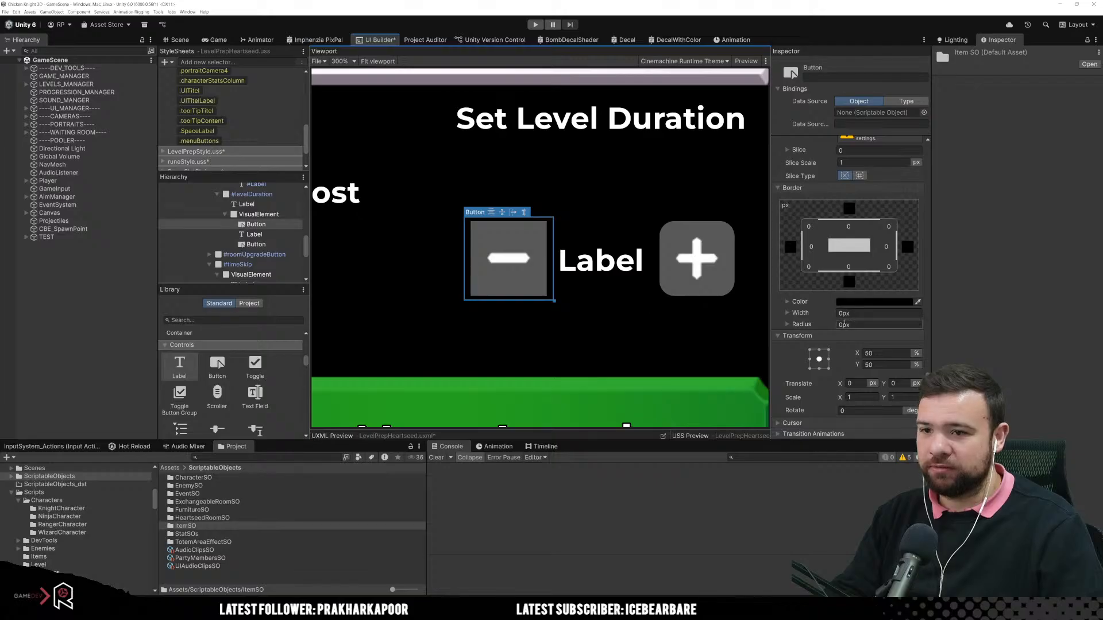
pyautogui.click(855, 324)
pyautogui.write('10')
pyautogui.press('Return')
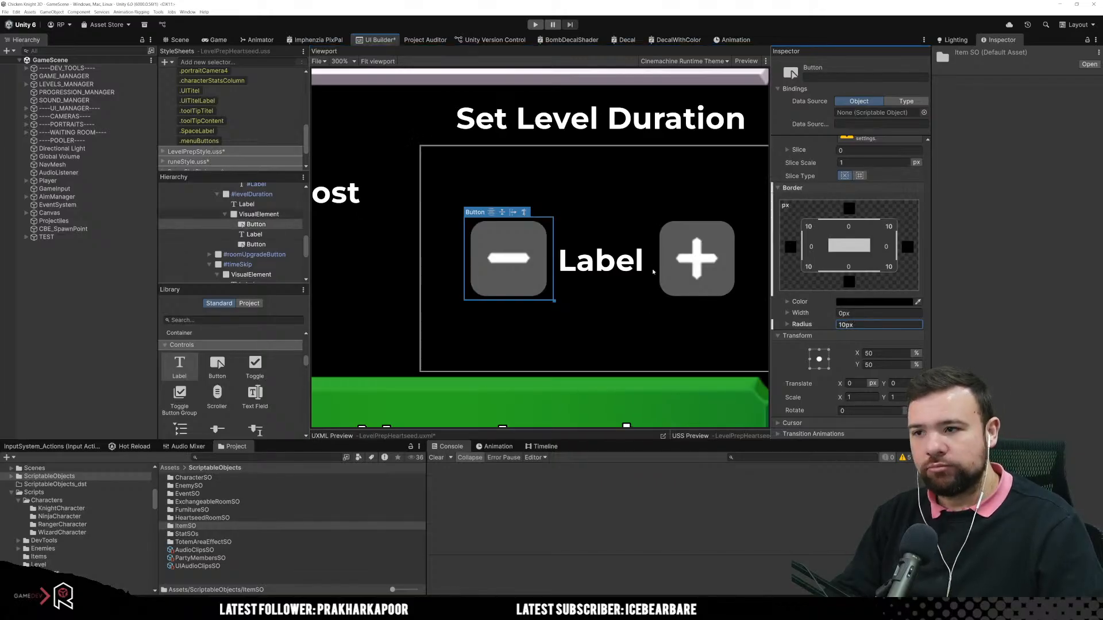
# Step: Duplicate the coin cost row under Total Level Cost and delete the copy again
pyautogui.scroll(-5, 628, 322)
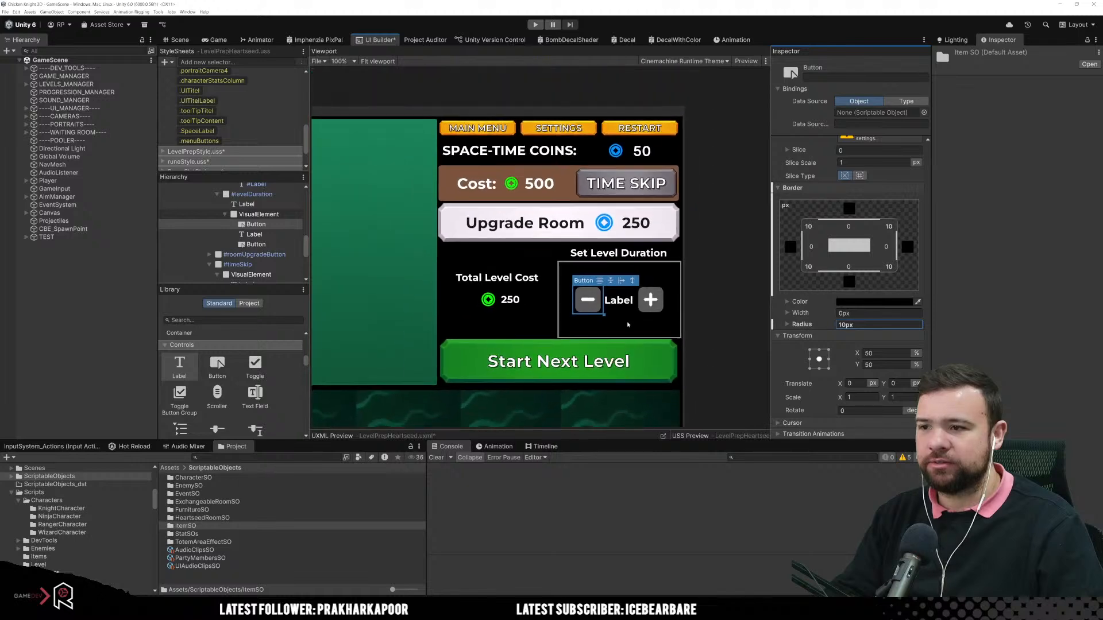
pyautogui.click(618, 300)
pyautogui.scroll(3, 617, 326)
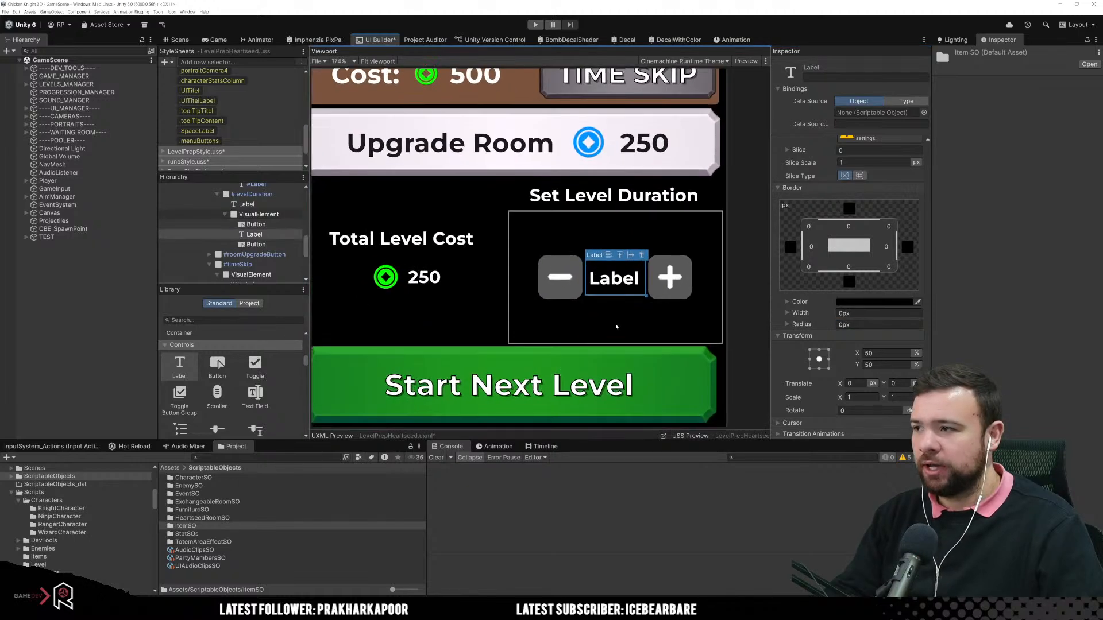
pyautogui.click(382, 281)
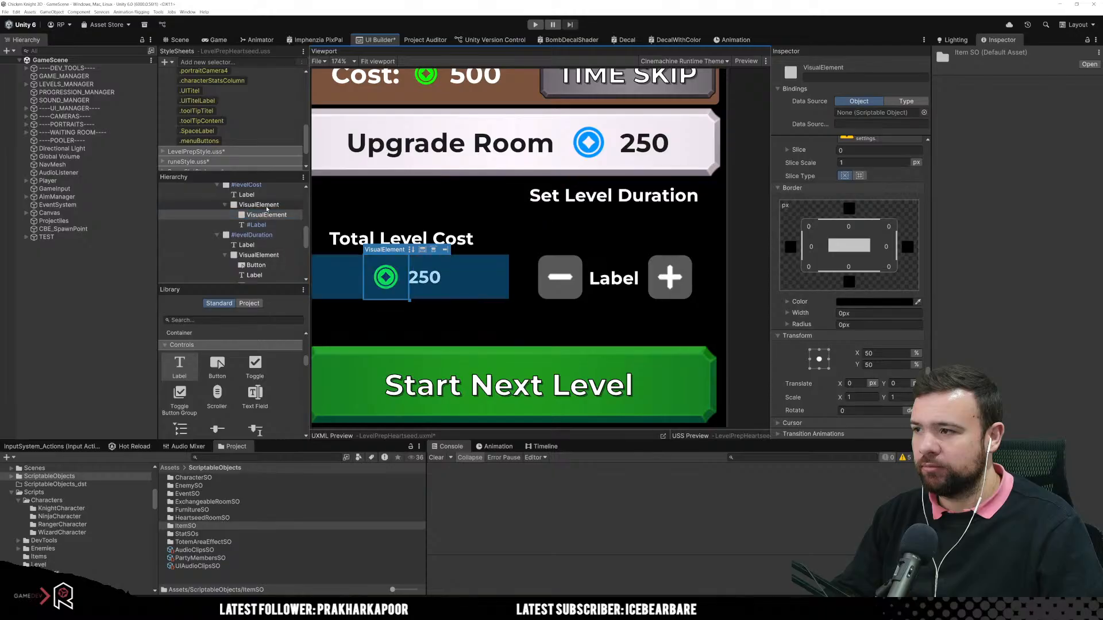
pyautogui.click(397, 289)
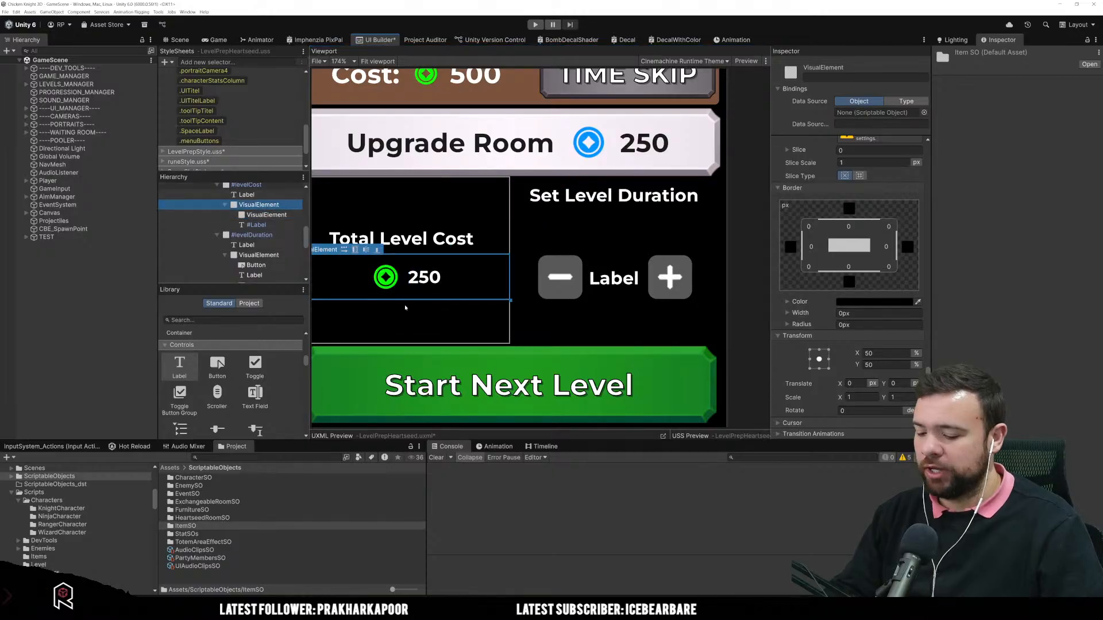
pyautogui.hotkey('ctrl', 'd')
pyautogui.scroll(-1, 253, 218)
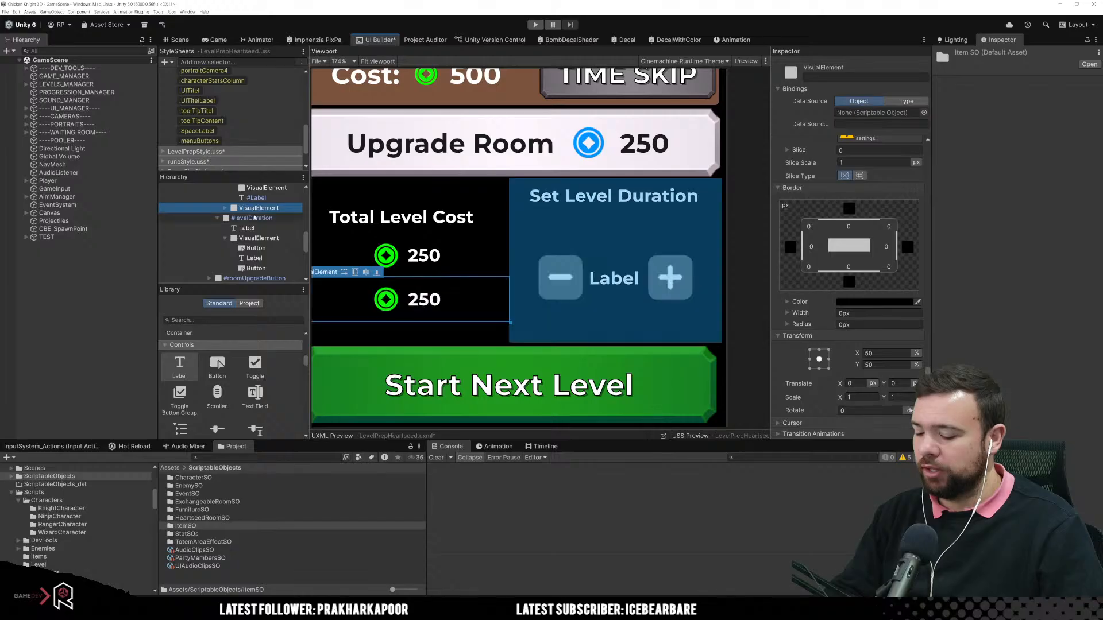
pyautogui.press('Delete')
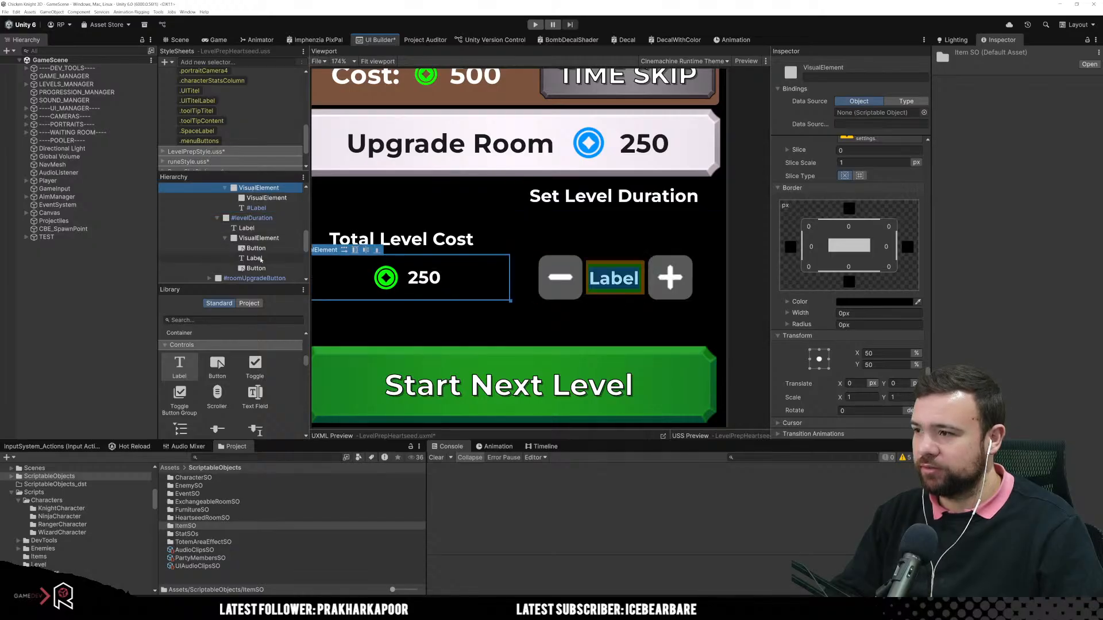
# Step: Set the text of the label between the minus and plus buttons to 30
pyautogui.click(614, 279)
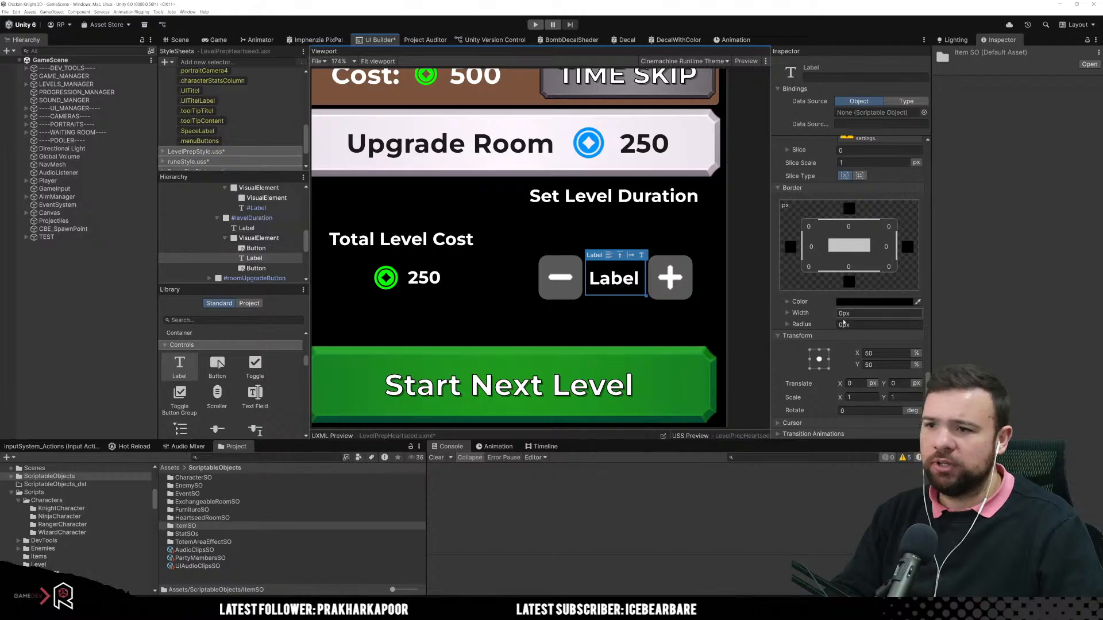
pyautogui.scroll(1, 830, 318)
pyautogui.scroll(4, 830, 318)
pyautogui.scroll(10, 830, 321)
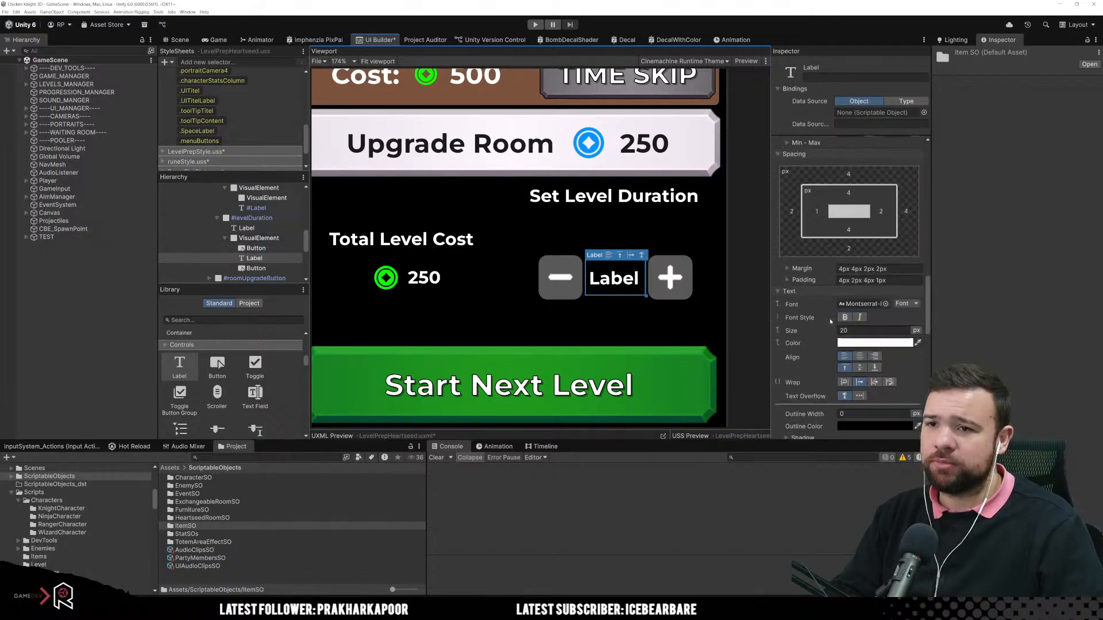
pyautogui.scroll(5, 830, 318)
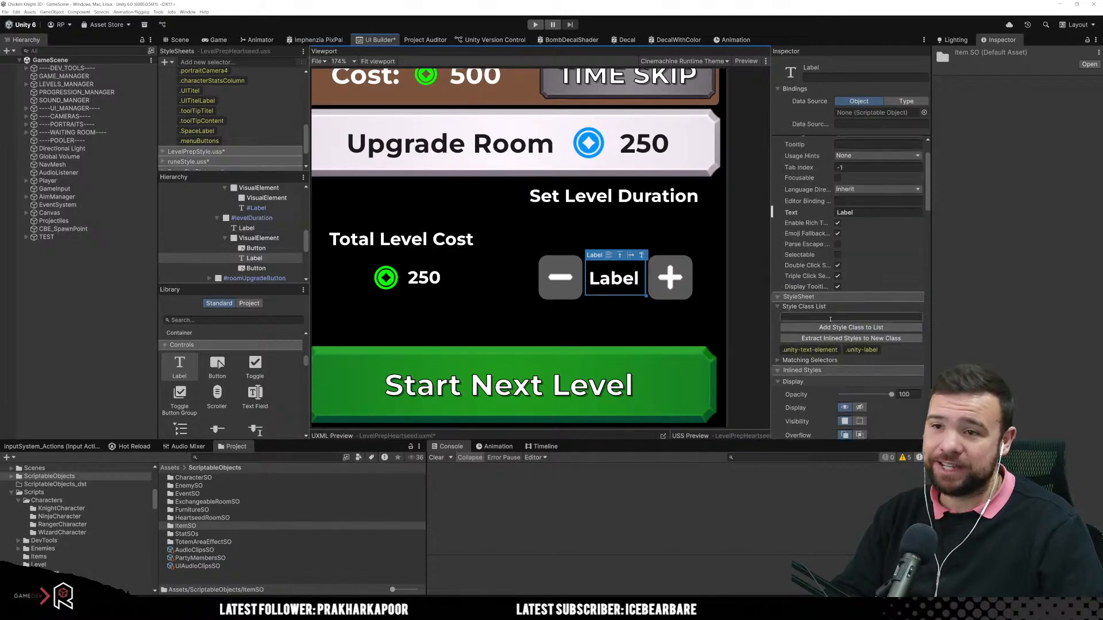
pyautogui.click(867, 239)
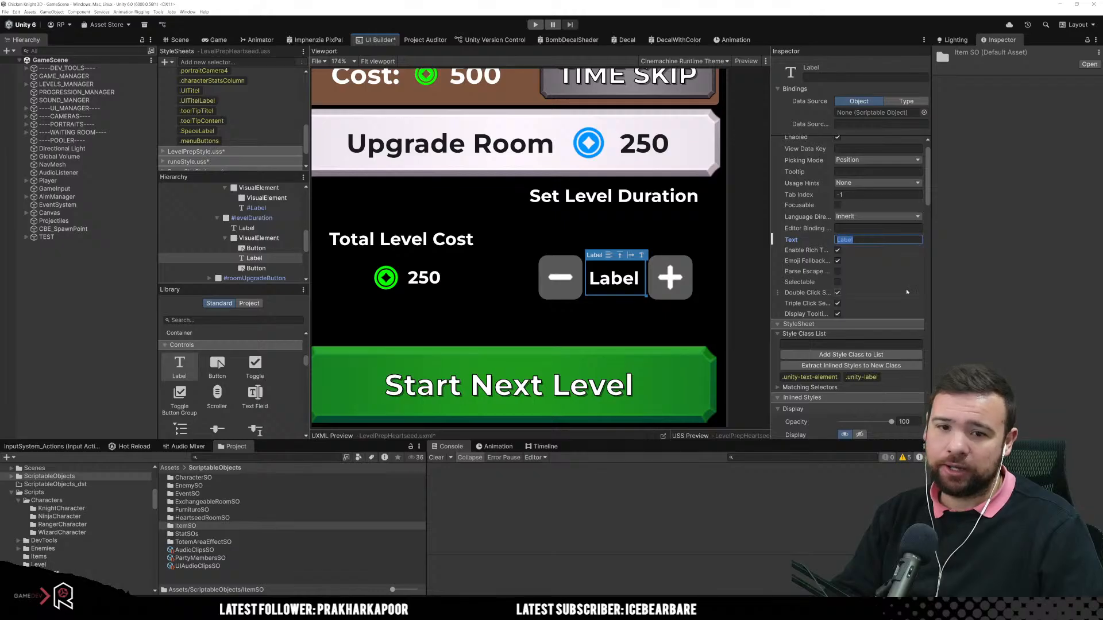
pyautogui.write('30')
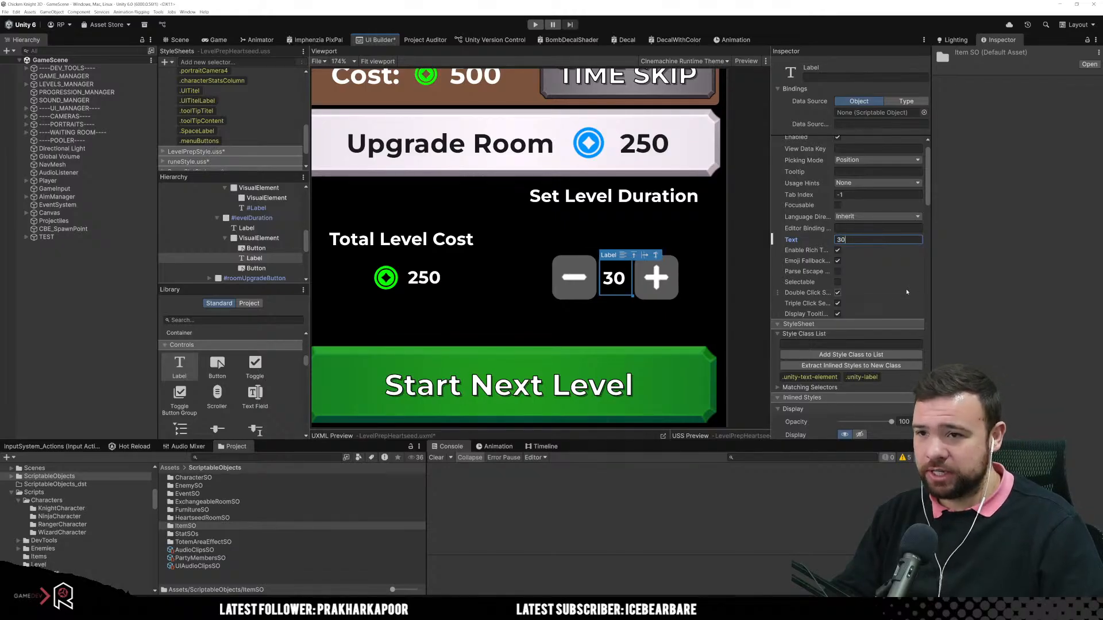
# Step: Try adding Seconds on a second line of the duration label's text, and remove that line again
pyautogui.press('Return')
pyautogui.write('S')
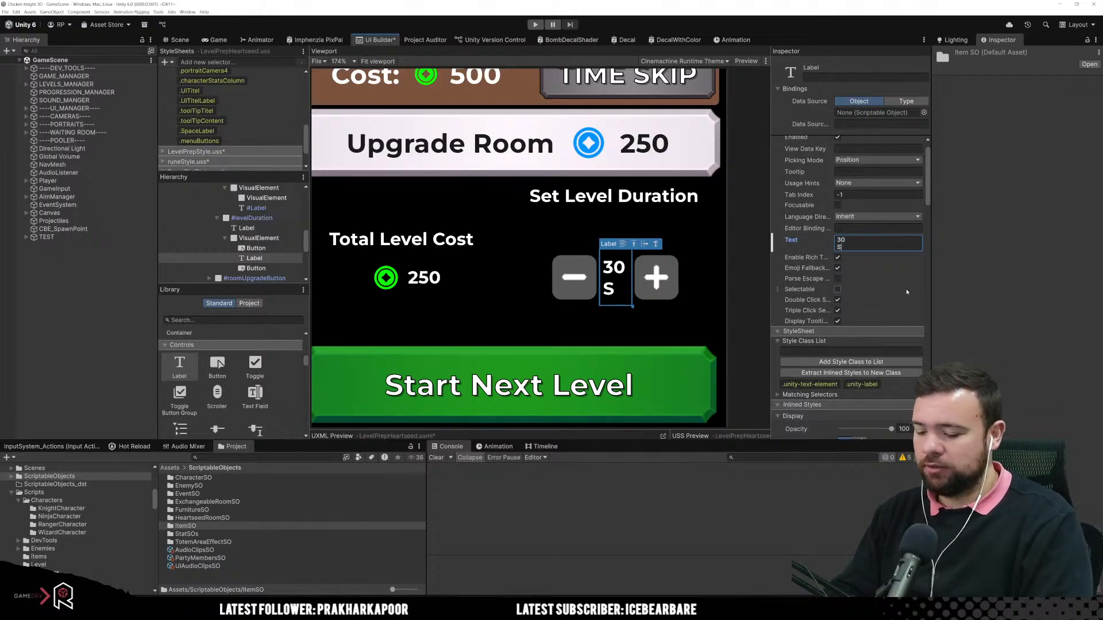
pyautogui.write('econds')
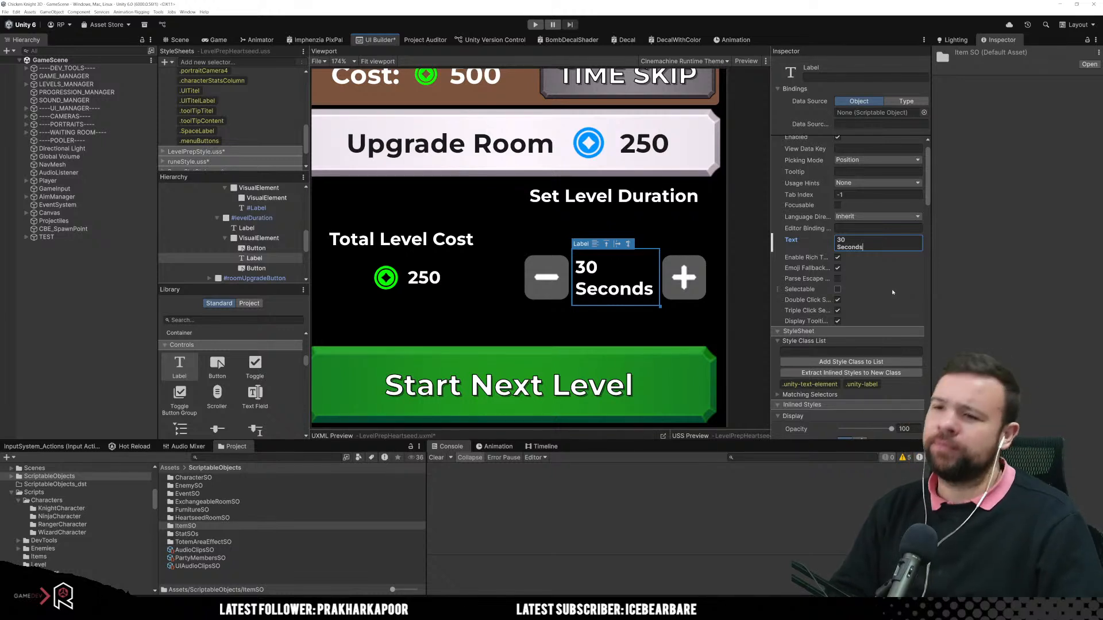
pyautogui.scroll(-3, 827, 331)
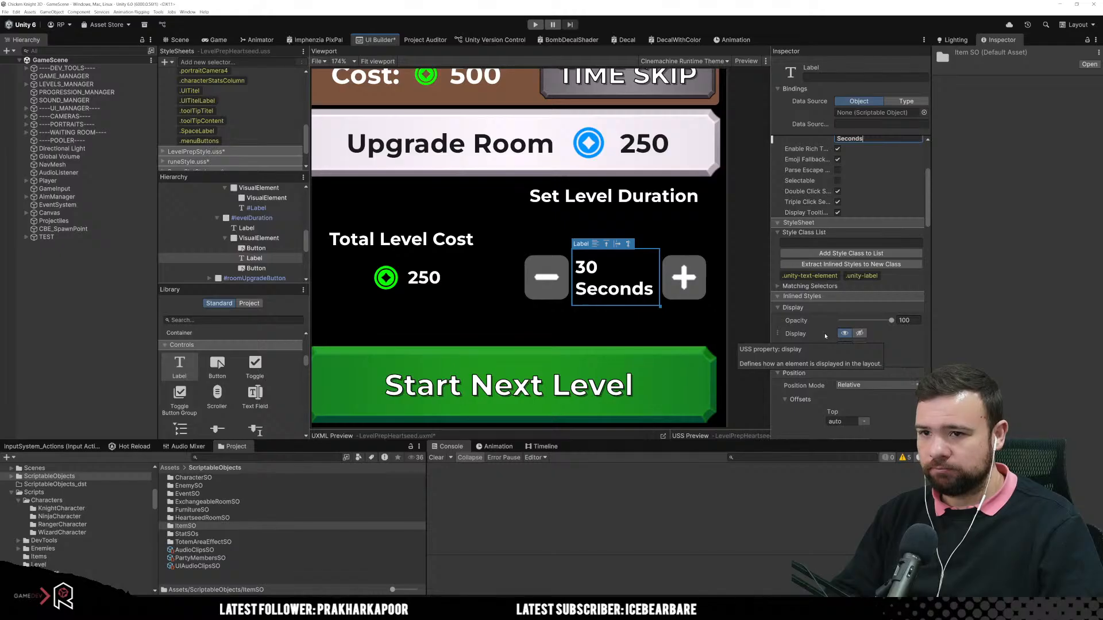
pyautogui.scroll(3, 826, 336)
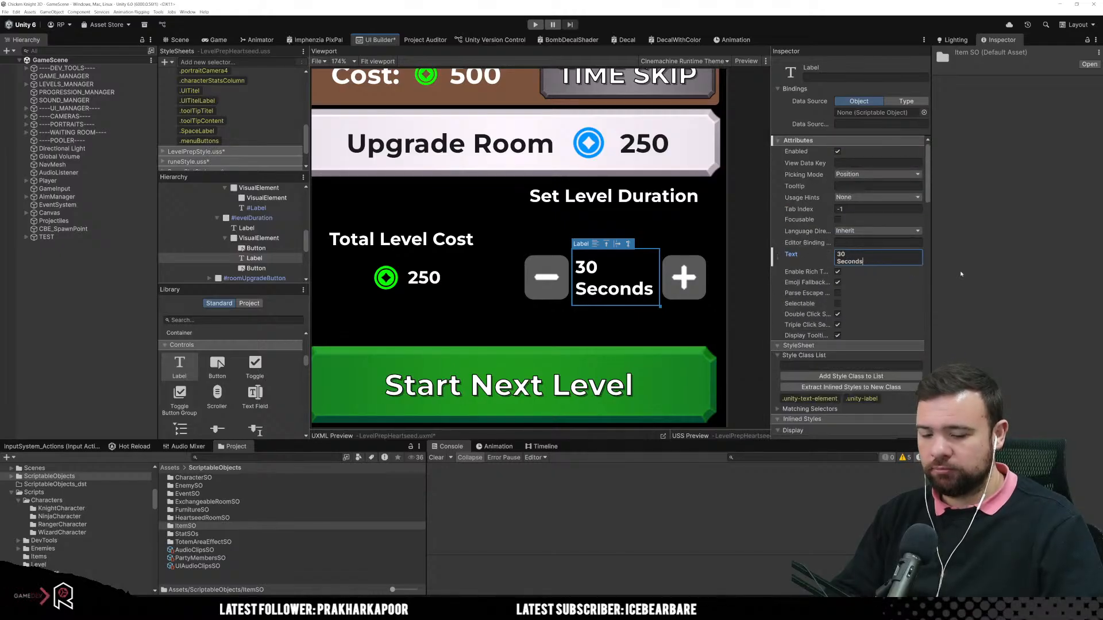
pyautogui.press('BackSpace')
pyautogui.press('BackSpace')
pyautogui.press('BackSpace')
pyautogui.press('BackSpace')
pyautogui.press('BackSpace')
pyautogui.press('BackSpace')
pyautogui.press('BackSpace')
pyautogui.press('BackSpace')
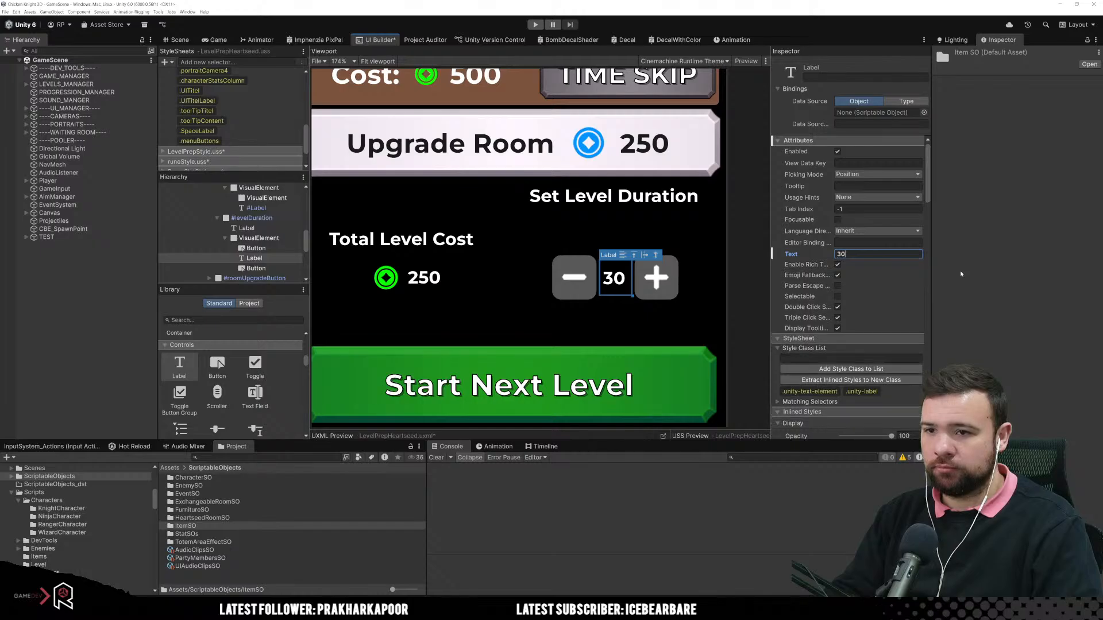
# Step: Complete the duration label's text as 30s and set its margin and padding to 0 px
pyautogui.write('s')
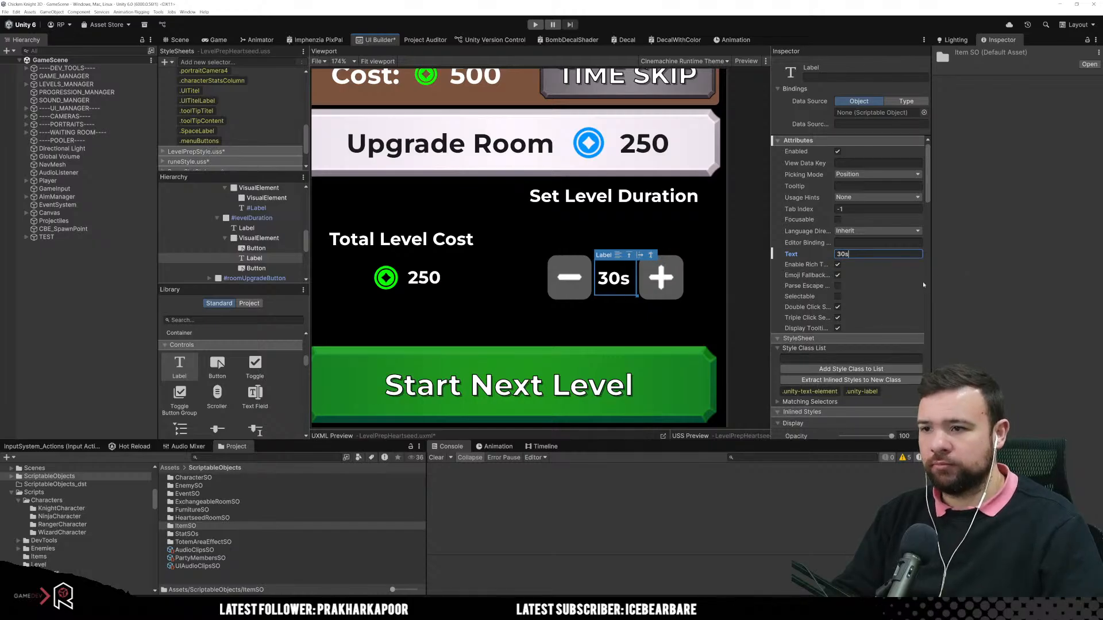
pyautogui.scroll(-5, 923, 285)
pyautogui.scroll(-8, 884, 324)
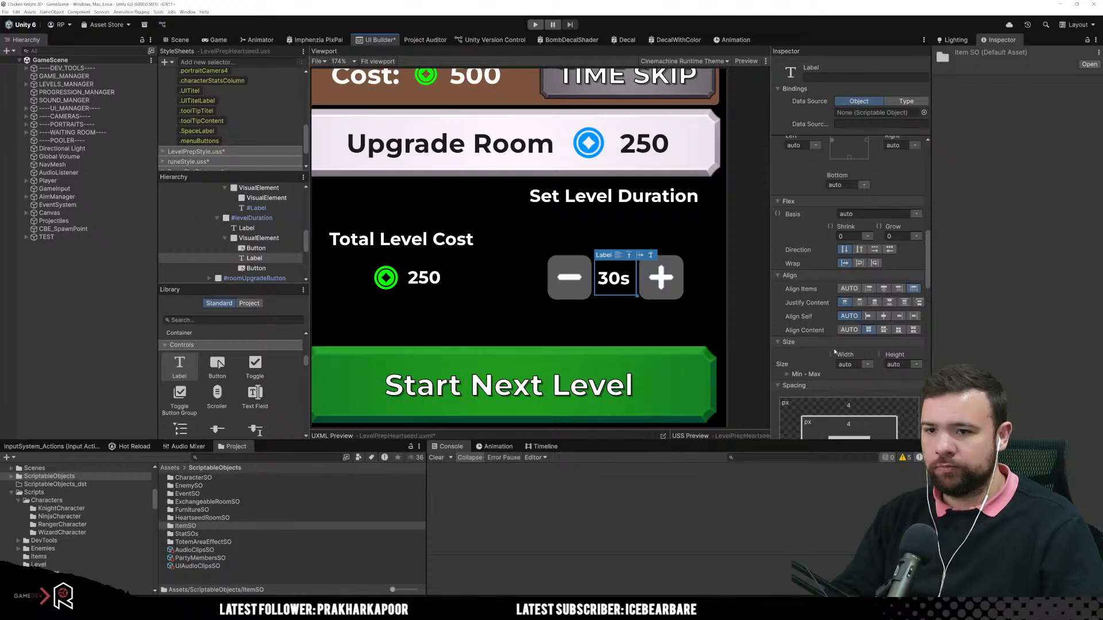
pyautogui.scroll(-8, 835, 351)
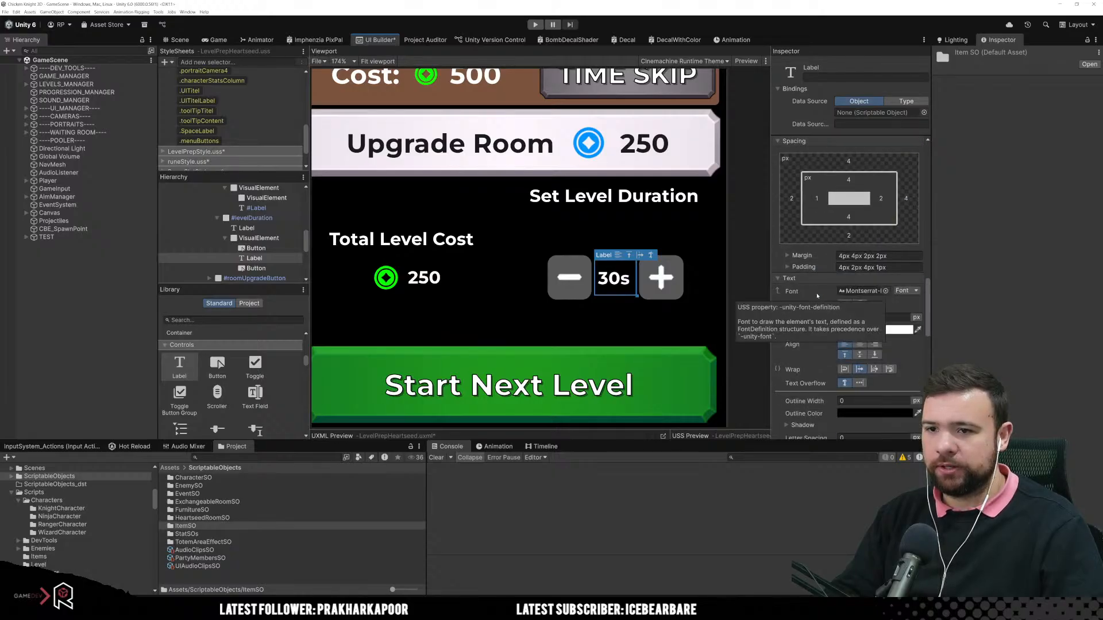
pyautogui.click(899, 256)
pyautogui.write('0')
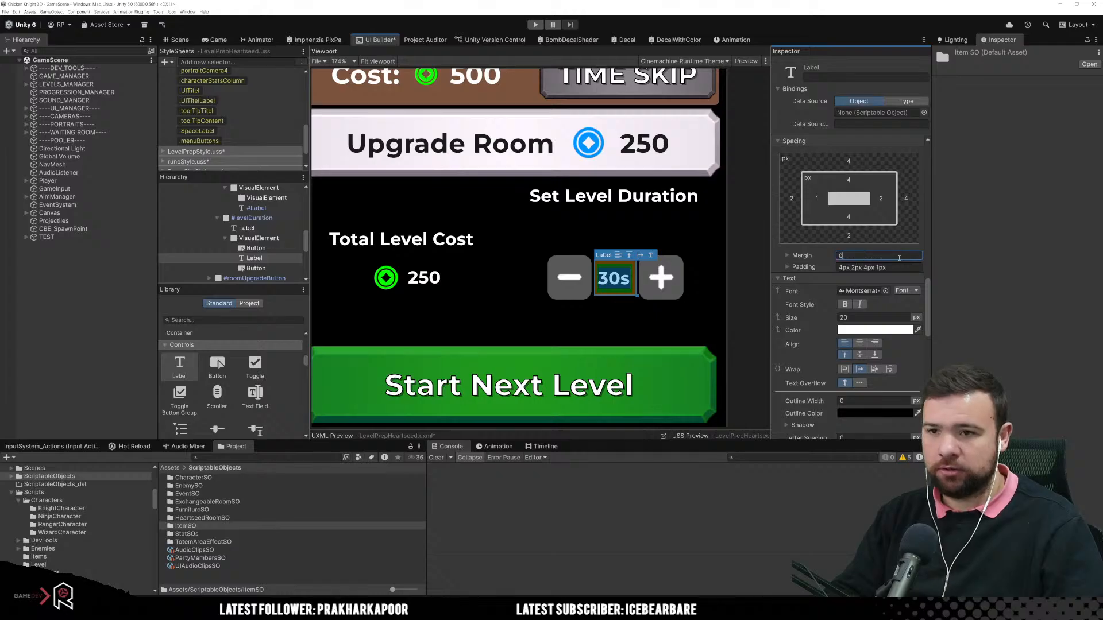
pyautogui.press('Tab')
pyautogui.write('0')
pyautogui.press('Return')
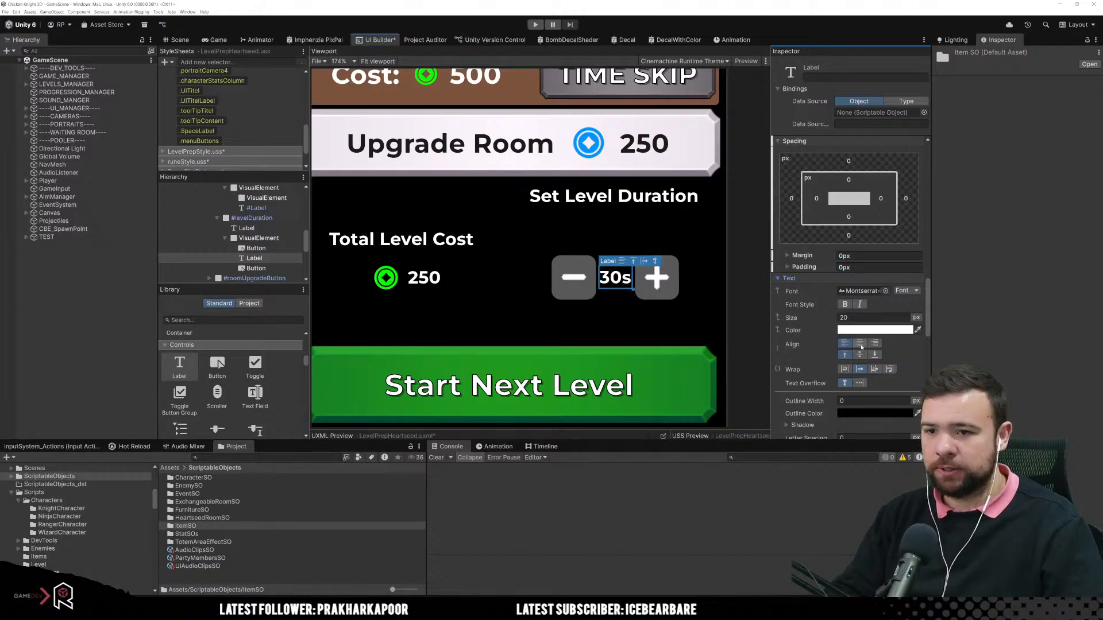
# Step: Align the 30s label's text to centre and middle, and set the label's width to 100 px
pyautogui.click(860, 343)
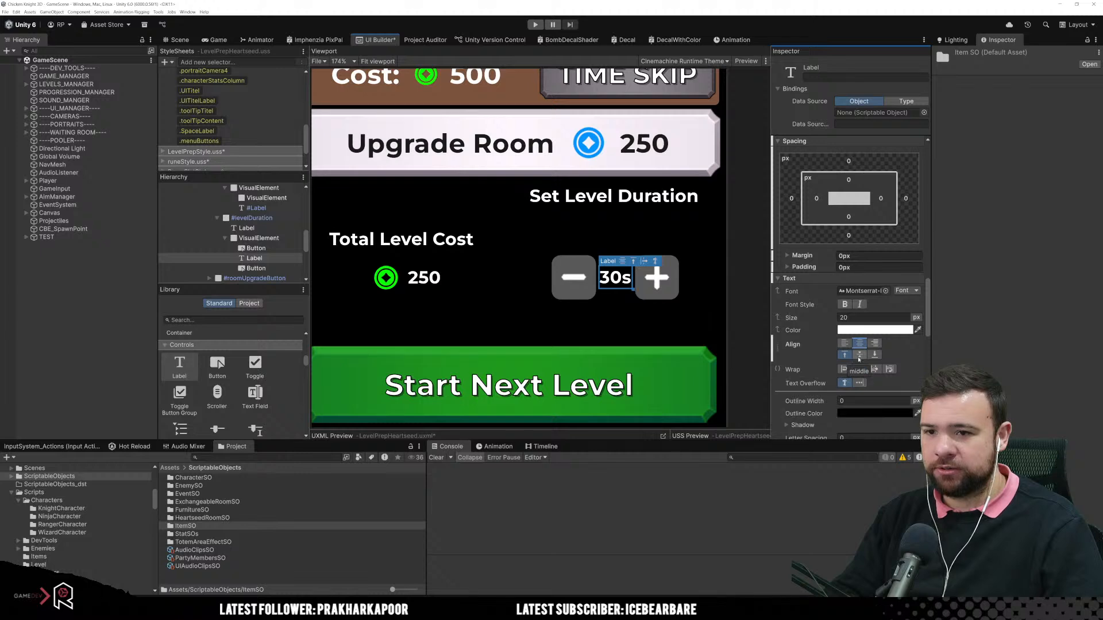
pyautogui.click(860, 354)
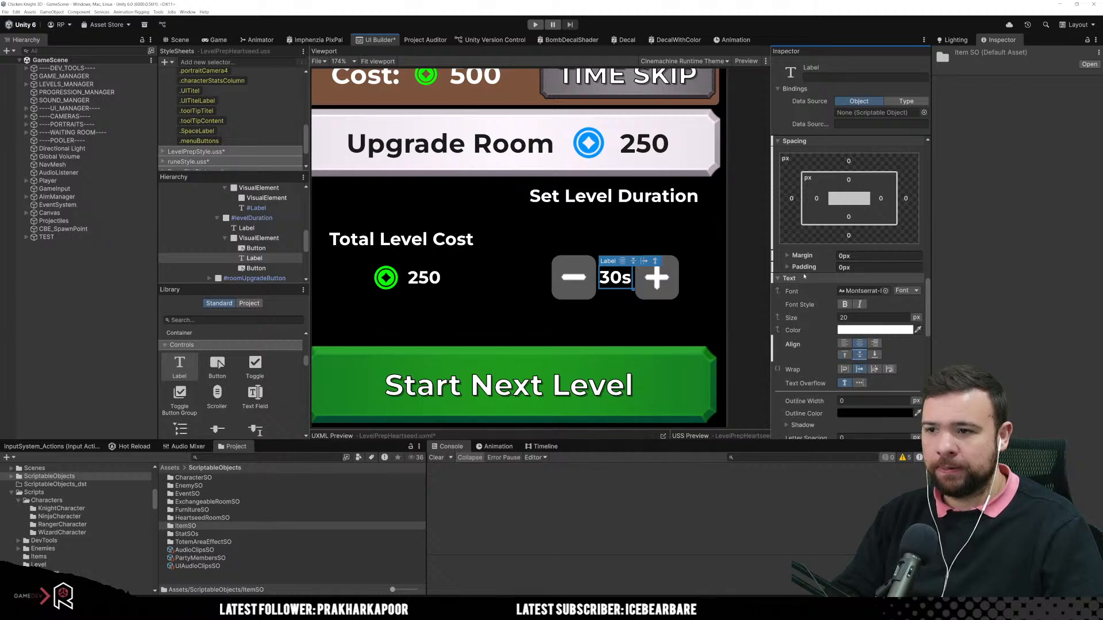
pyautogui.scroll(5, 836, 310)
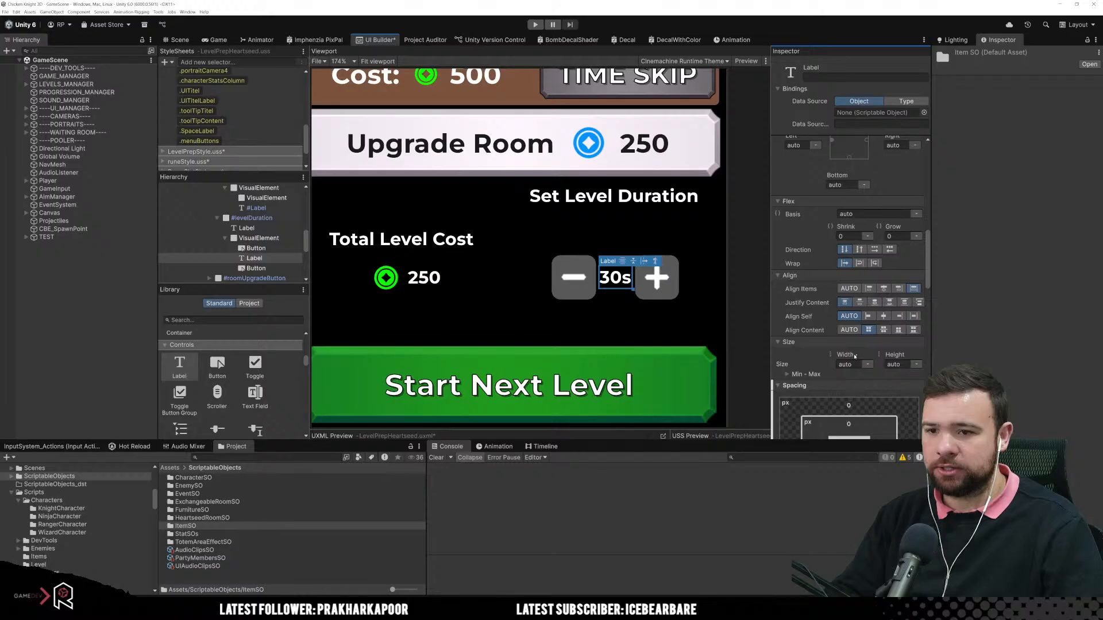
pyautogui.moveTo(855, 356); pyautogui.dragTo(868, 356)
pyautogui.click(867, 365)
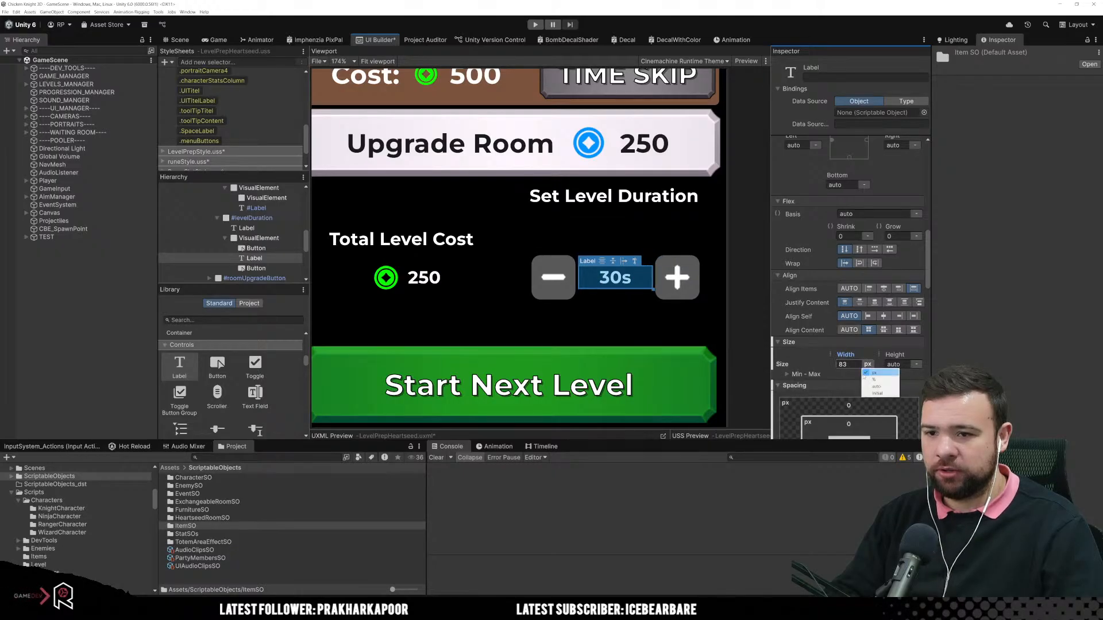
pyautogui.click(863, 374)
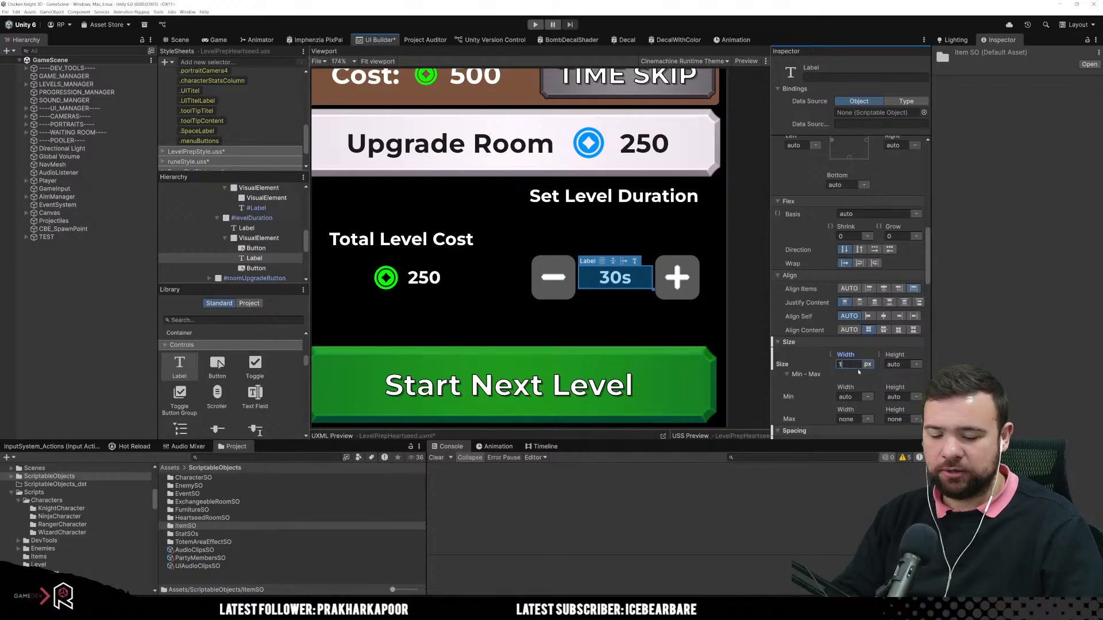
pyautogui.write('100')
pyautogui.press('Return')
pyautogui.click(673, 315)
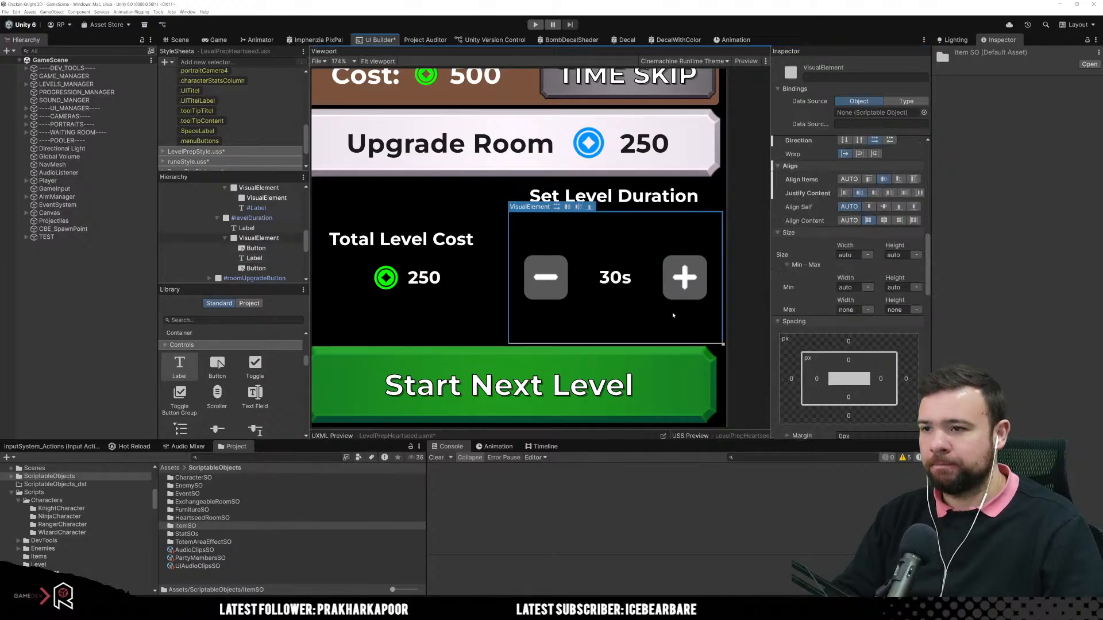
# Step: Set the flex grow to 0 on the container holding the minus button, 30s label and plus button
pyautogui.scroll(-5, 672, 315)
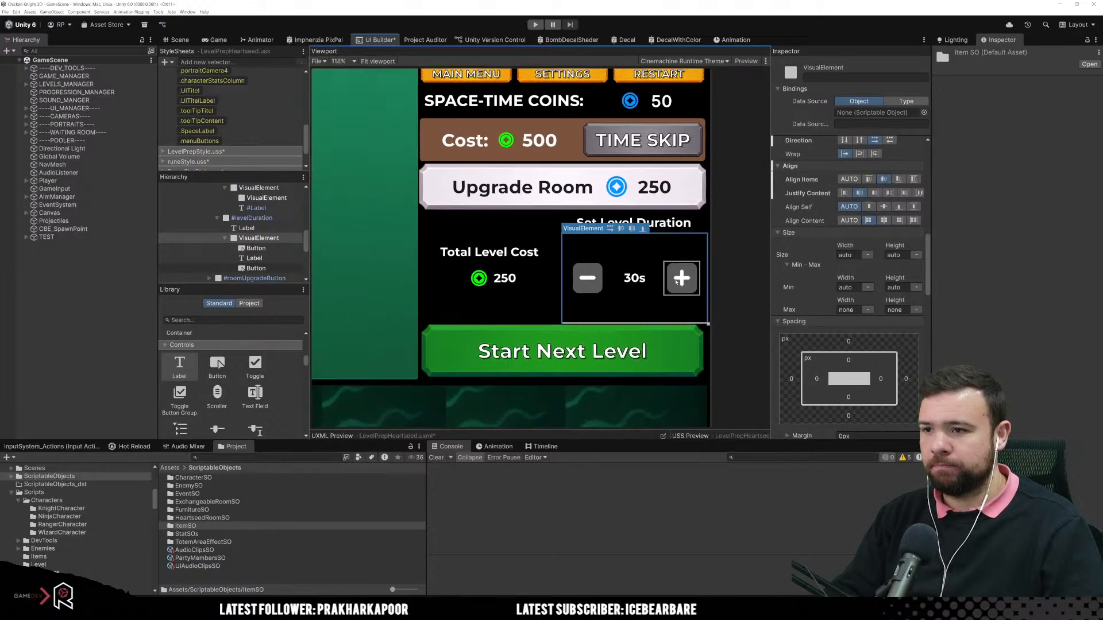
pyautogui.click(544, 305)
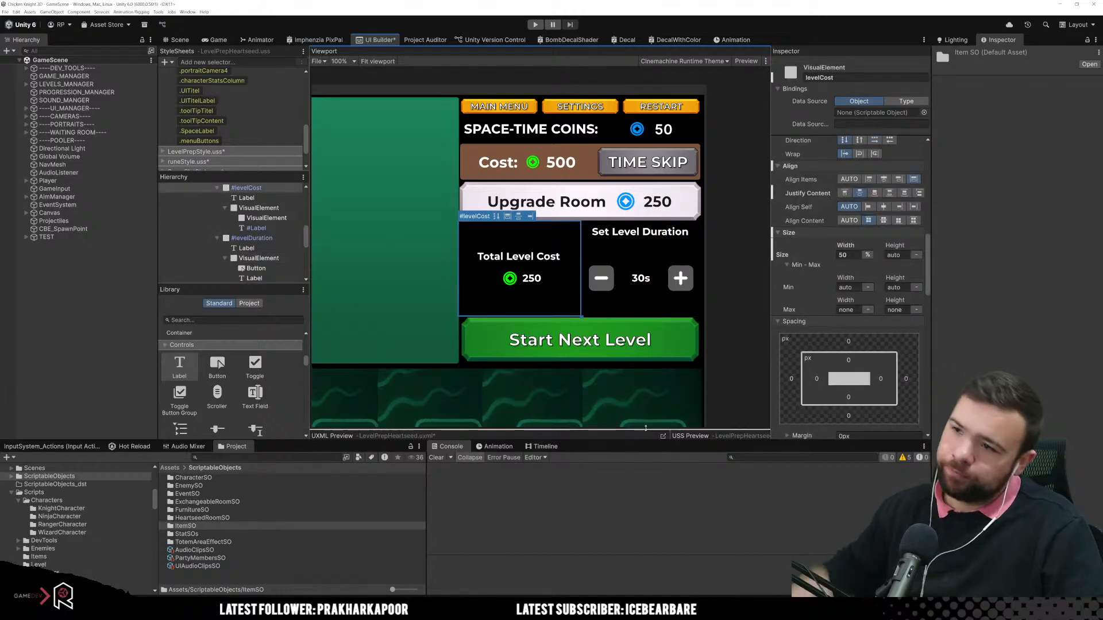
pyautogui.click(620, 245)
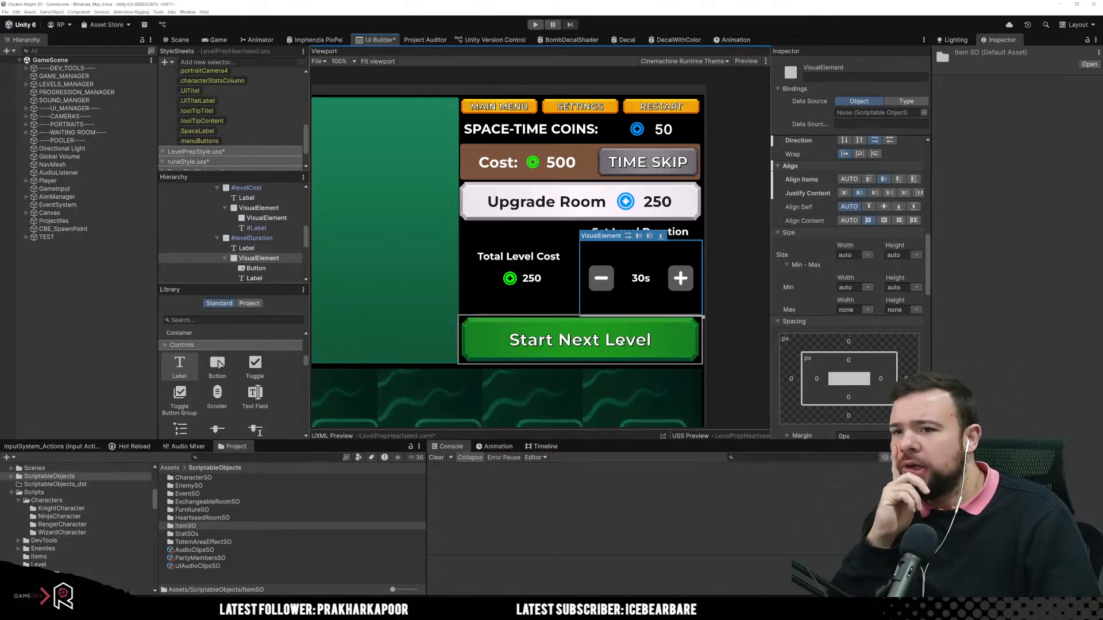
pyautogui.scroll(3, 900, 226)
pyautogui.click(899, 208)
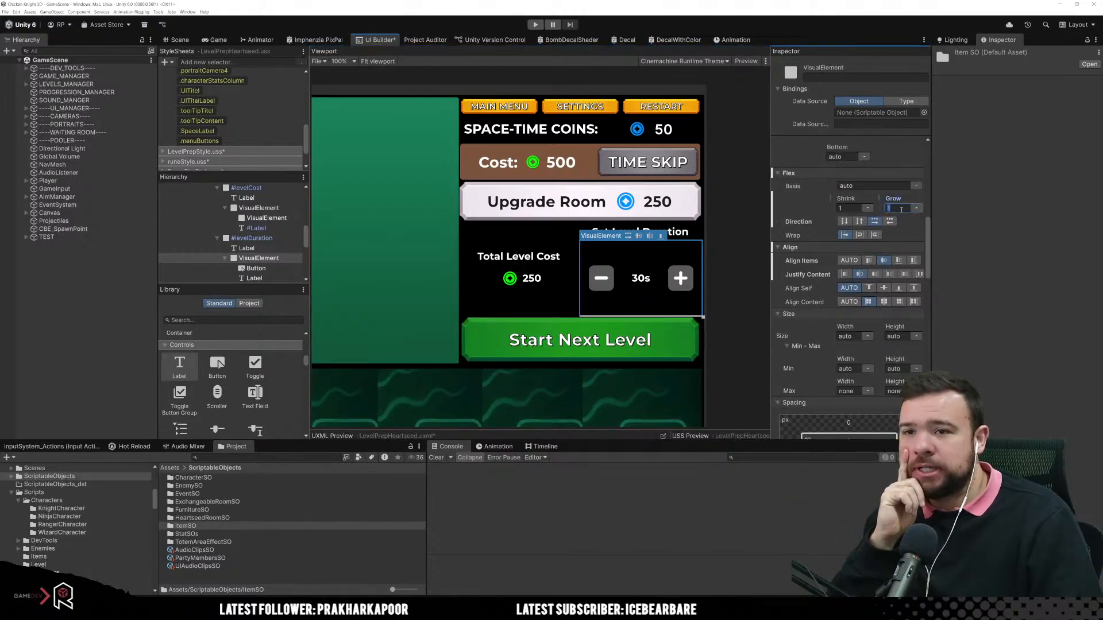
pyautogui.write('0')
pyautogui.press('Return')
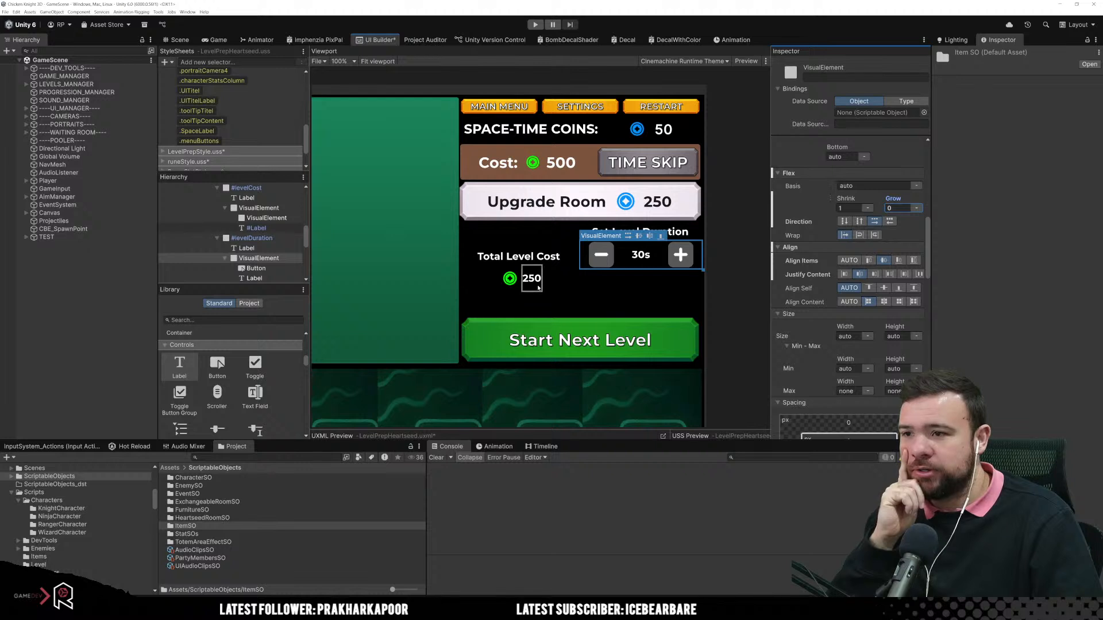
# Step: Set the levelDuration element's justify content to center so its title and button row are vertically centred
pyautogui.click(606, 277)
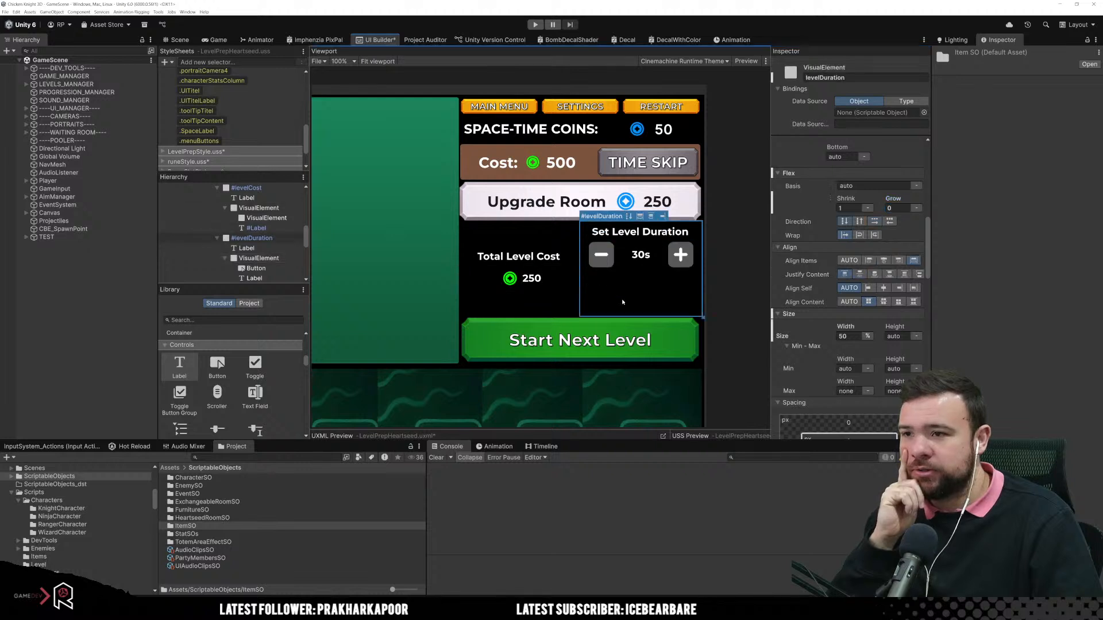
pyautogui.click(652, 217)
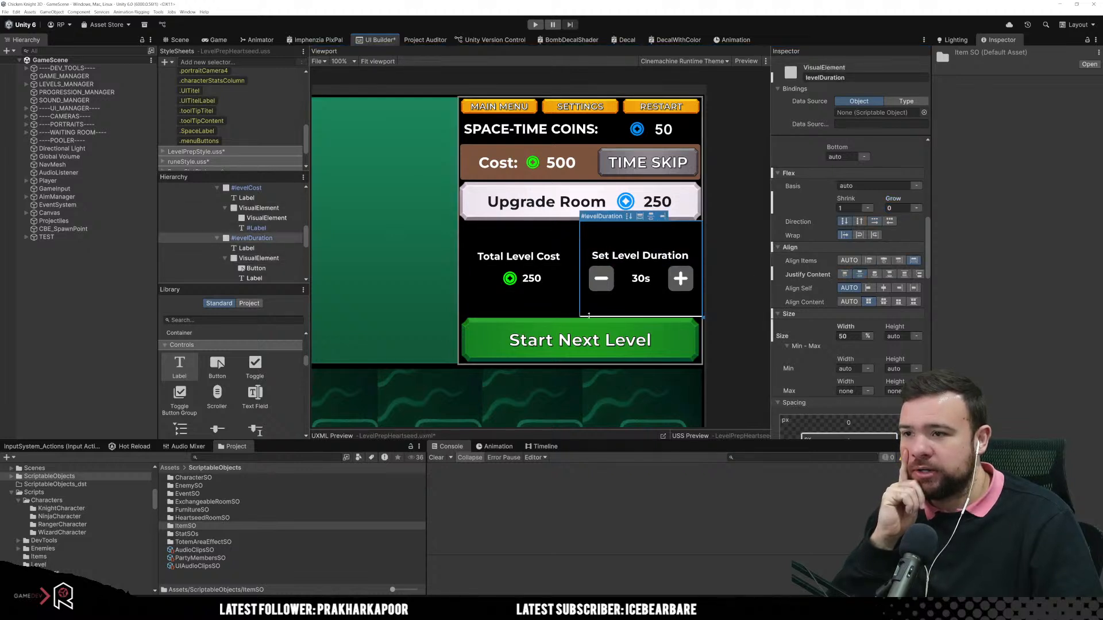
pyautogui.click(734, 292)
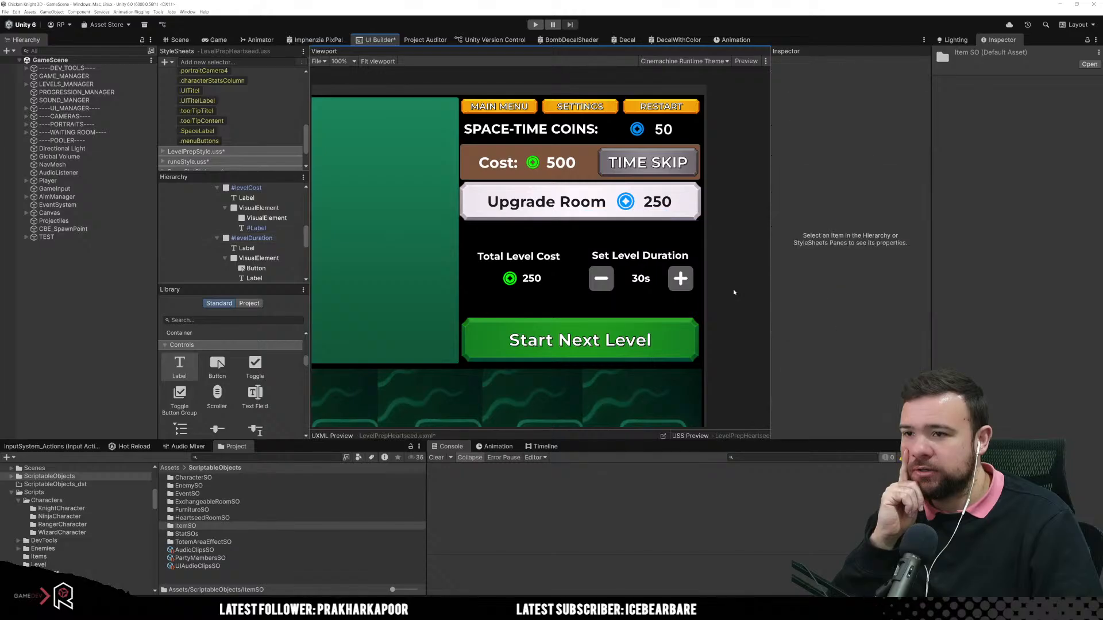
# Step: Name the minus button of the duration selector levelDuration_minus
pyautogui.click(678, 285)
pyautogui.click(601, 279)
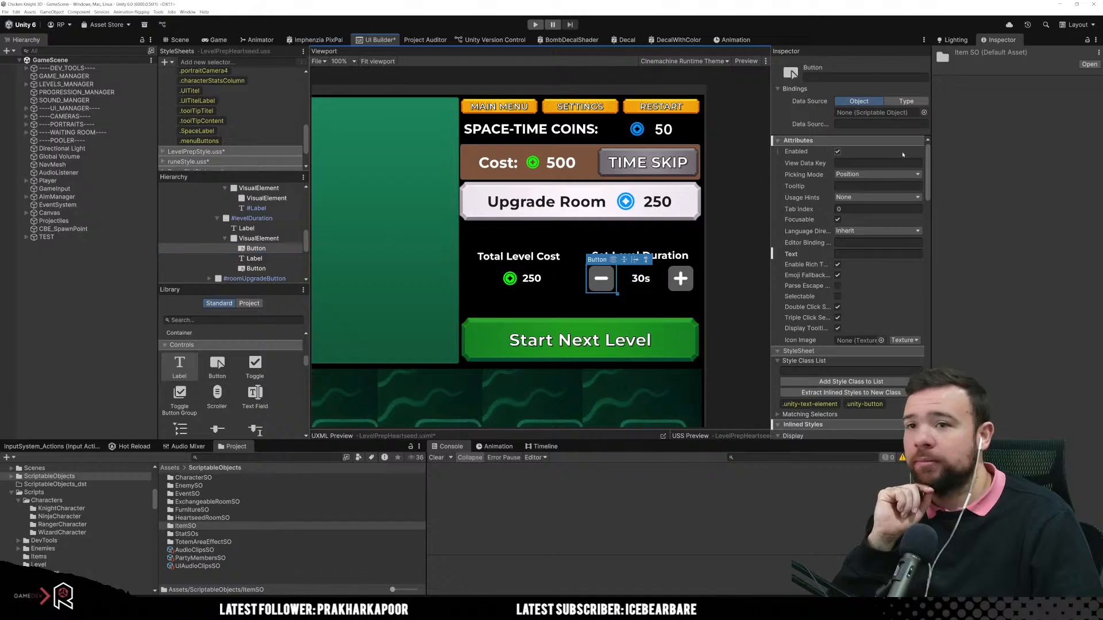
pyautogui.click(855, 77)
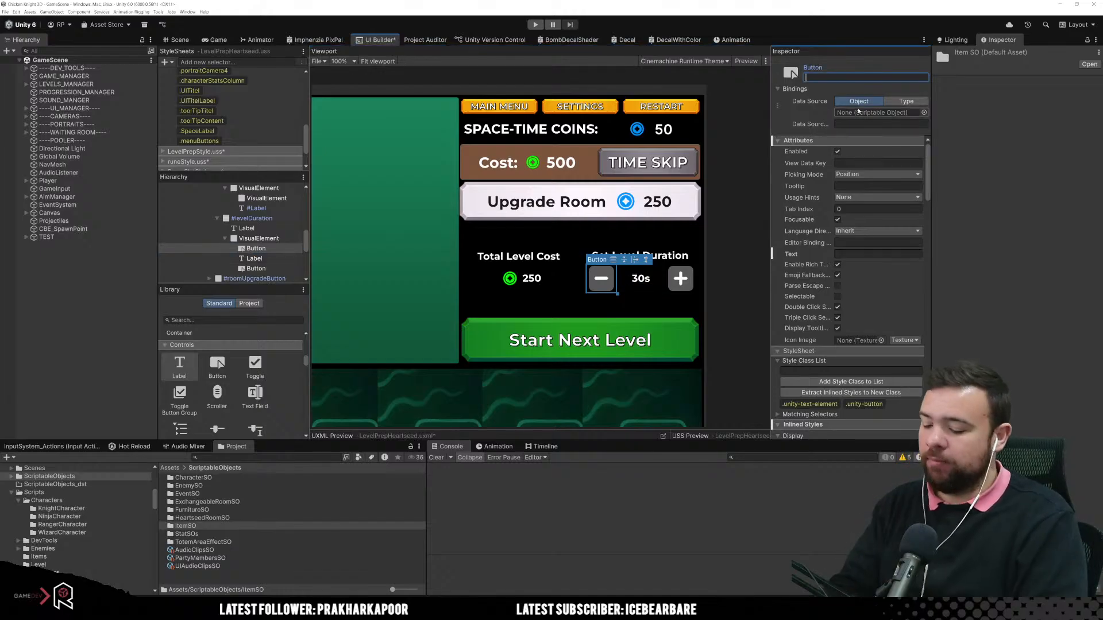
pyautogui.write('d')
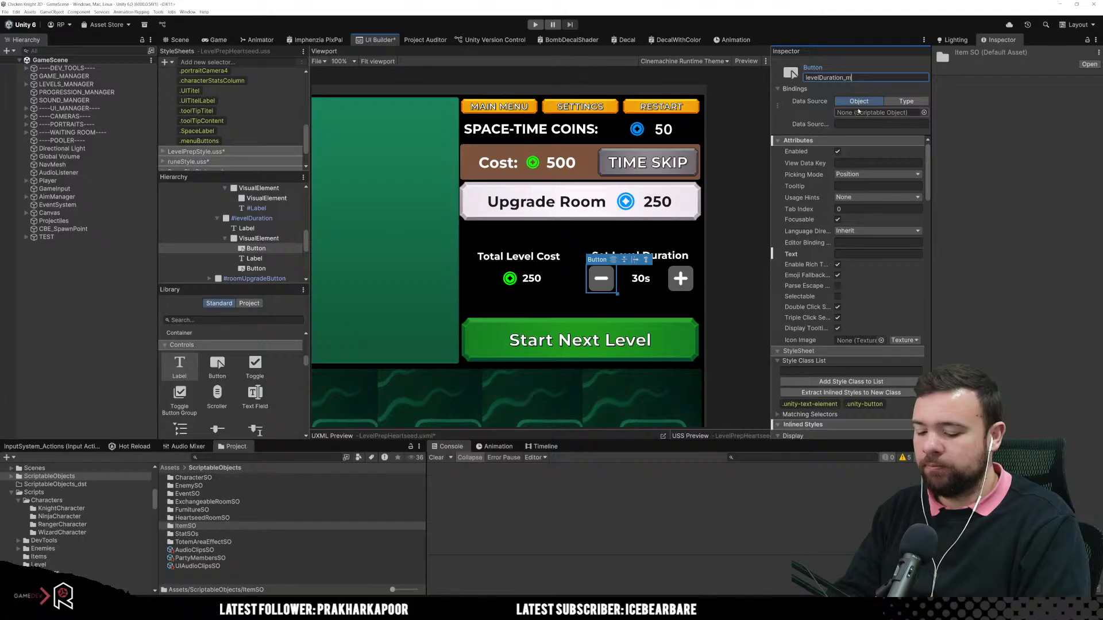
pyautogui.write('us')
pyautogui.press('Return')
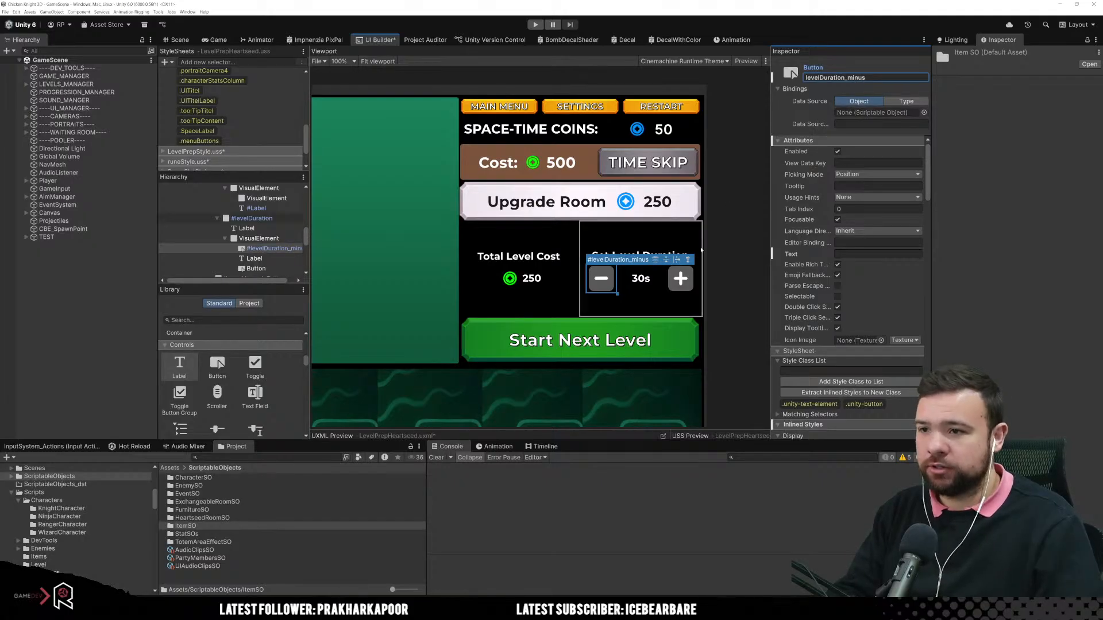
# Step: Name the plus button of the duration selector levelDuration_plus
pyautogui.click(680, 278)
pyautogui.click(858, 78)
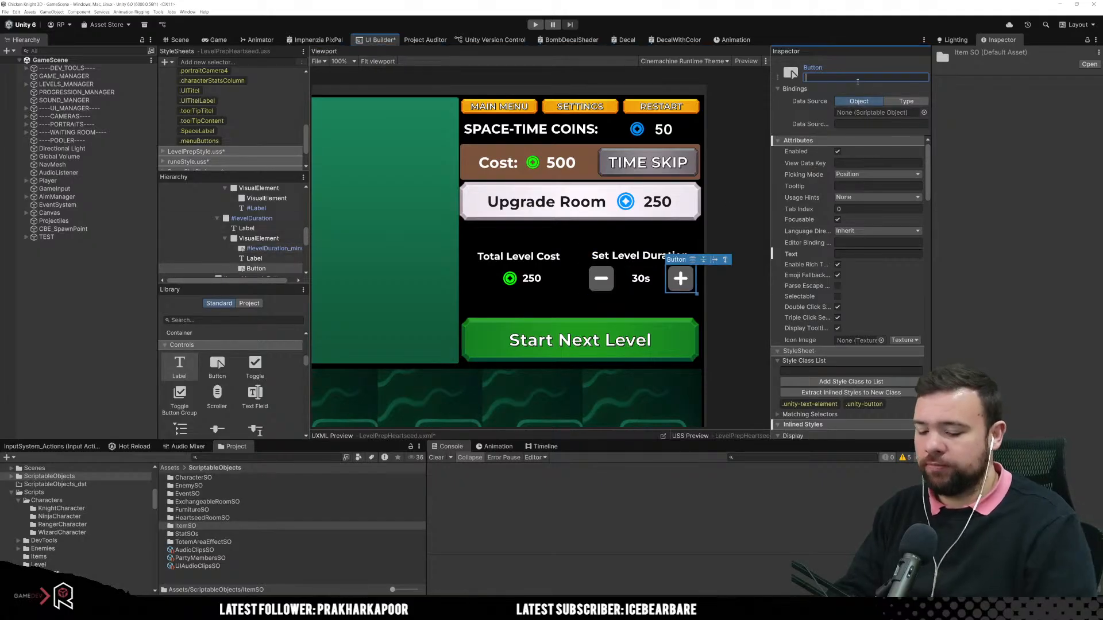
pyautogui.write('level')
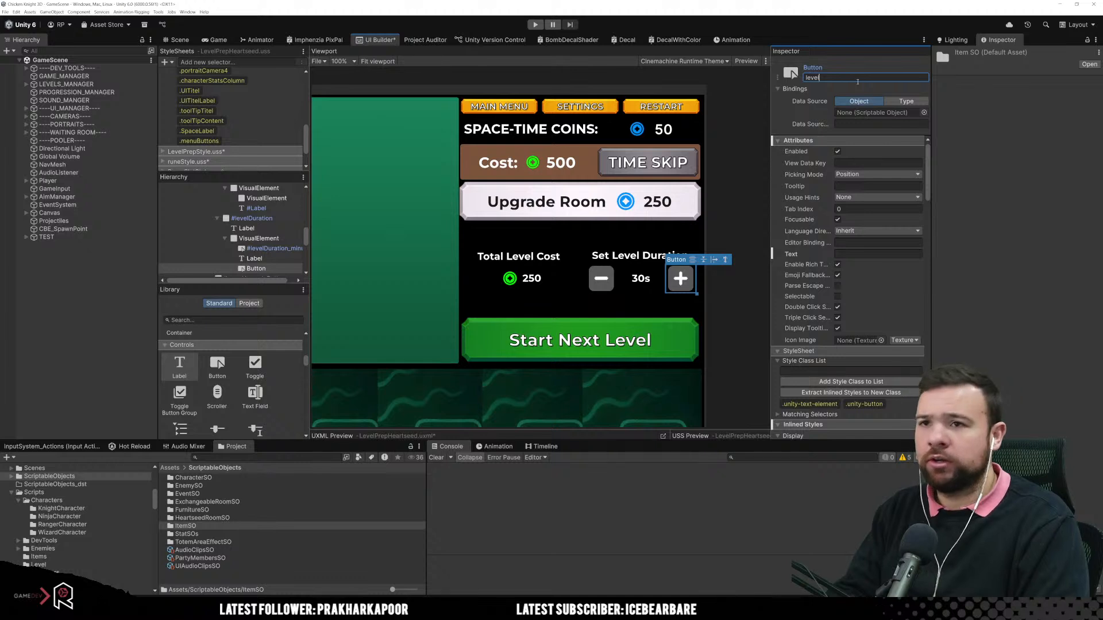
pyautogui.write('Duration')
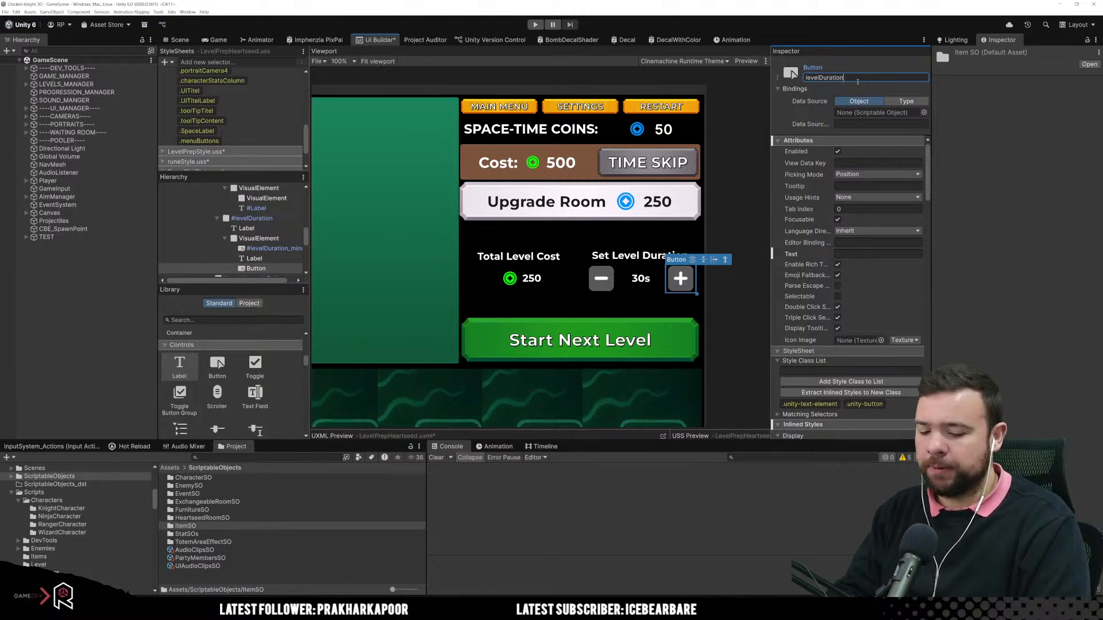
pyautogui.write('_plus')
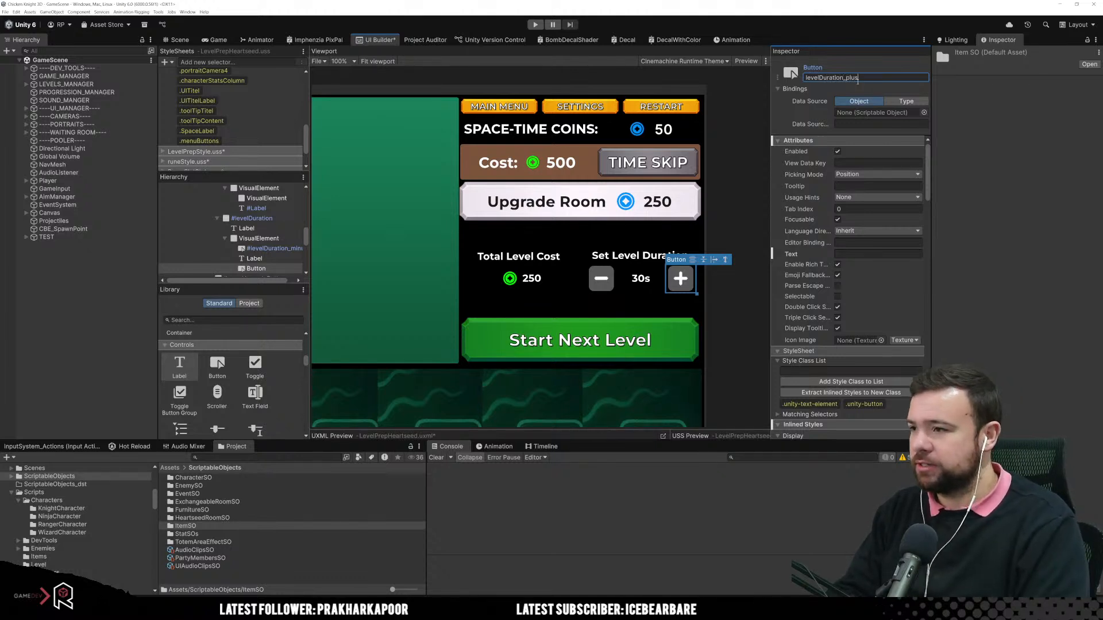
pyautogui.press('Return')
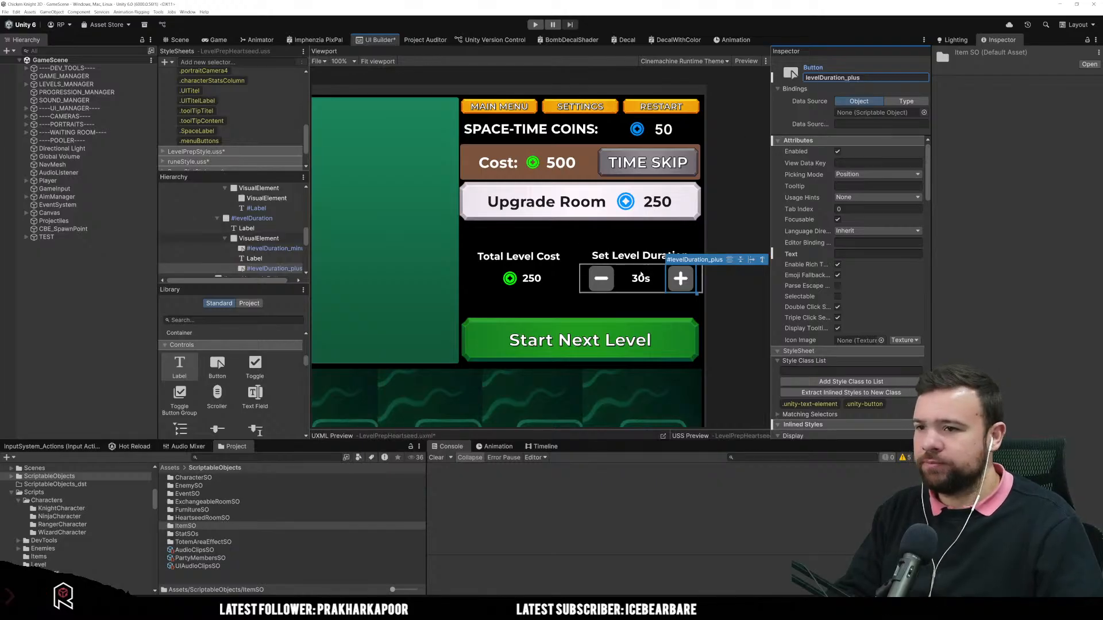
# Step: Name the 30s label between the minus and plus buttons levelDuration
pyautogui.click(641, 278)
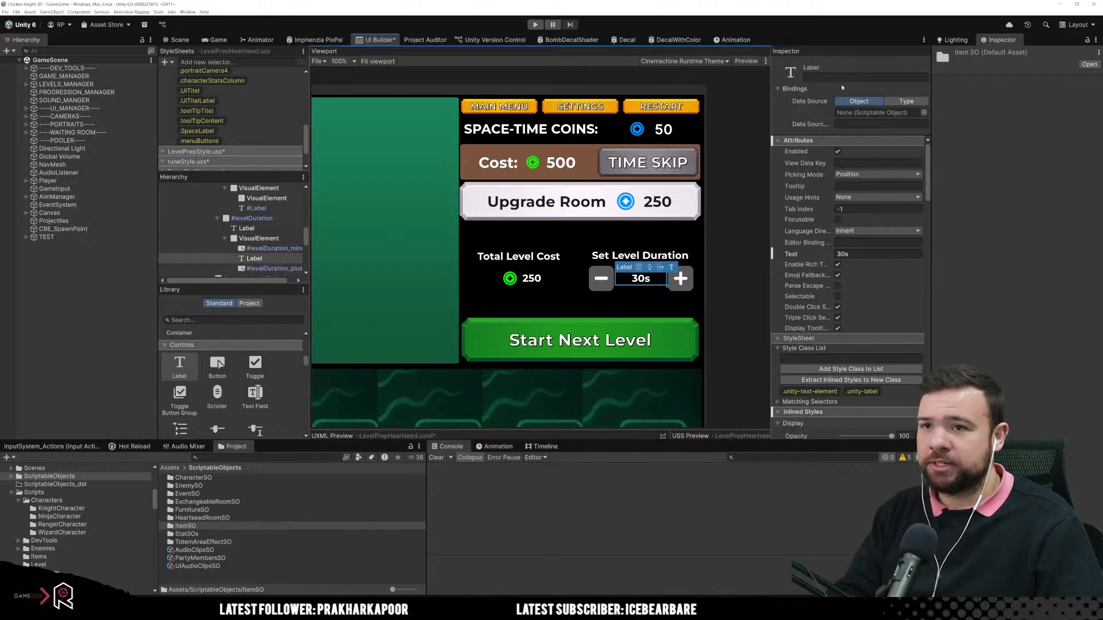
pyautogui.click(836, 77)
pyautogui.write('levelD')
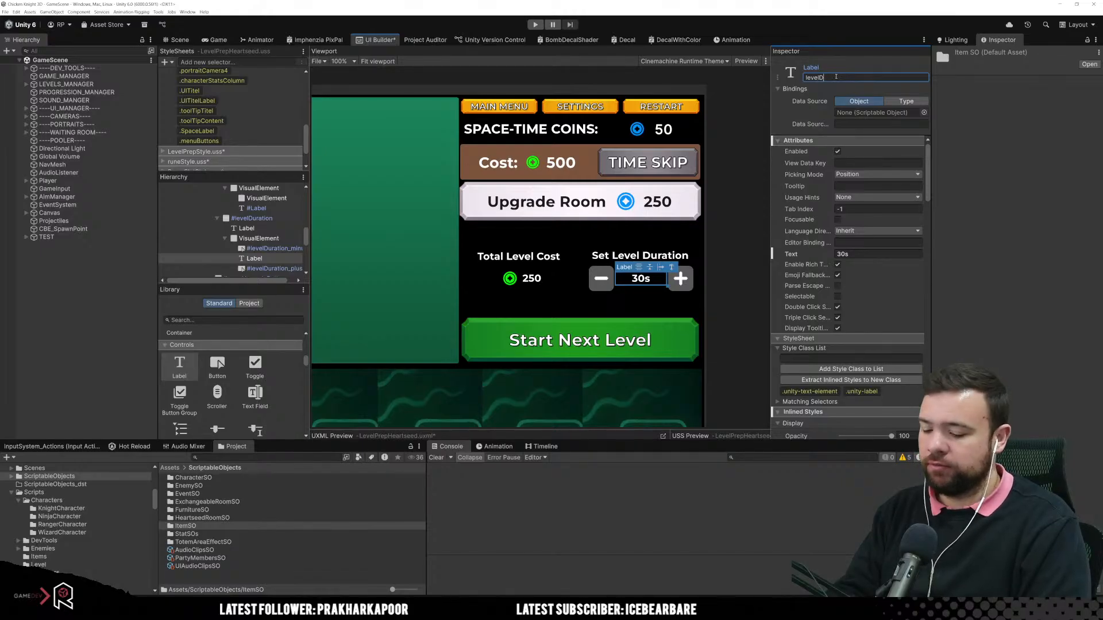
pyautogui.write('uration')
pyautogui.press('Return')
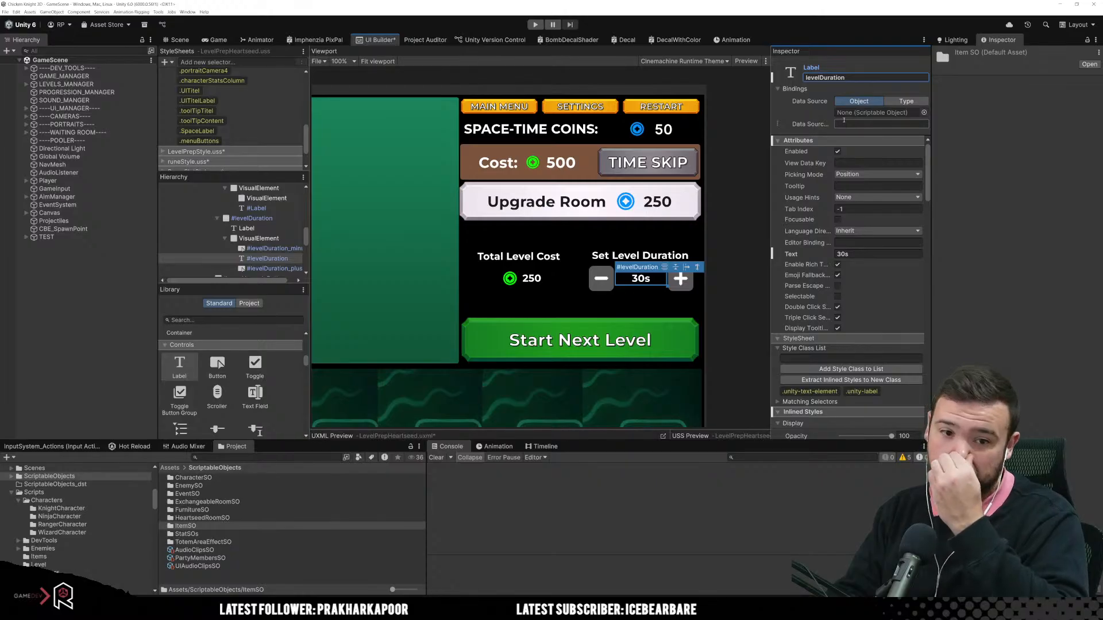
# Step: Rename the 250 label beneath Total Level Cost as level
pyautogui.click(536, 280)
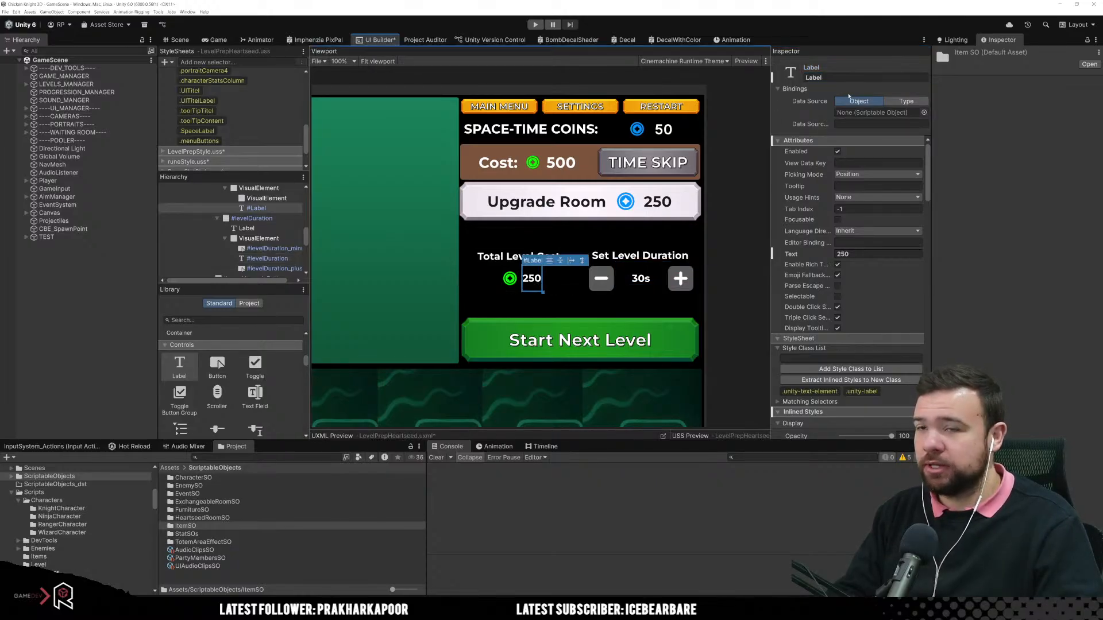
pyautogui.click(854, 80)
pyautogui.write('lev')
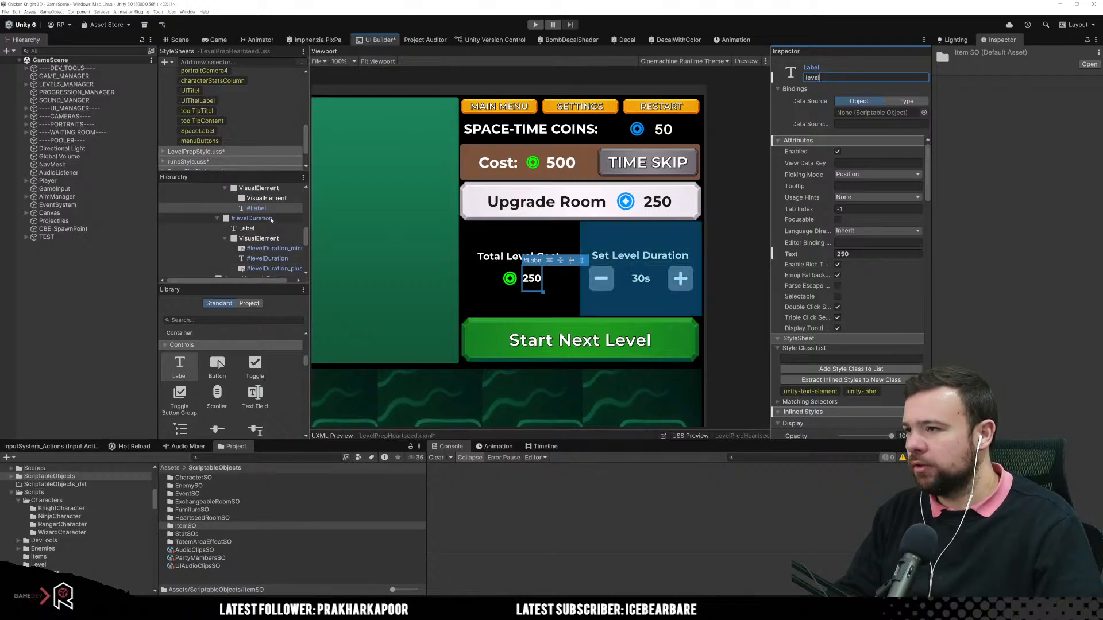
# Step: Extend the 30s label's name to levelDurationLabel
pyautogui.click(269, 259)
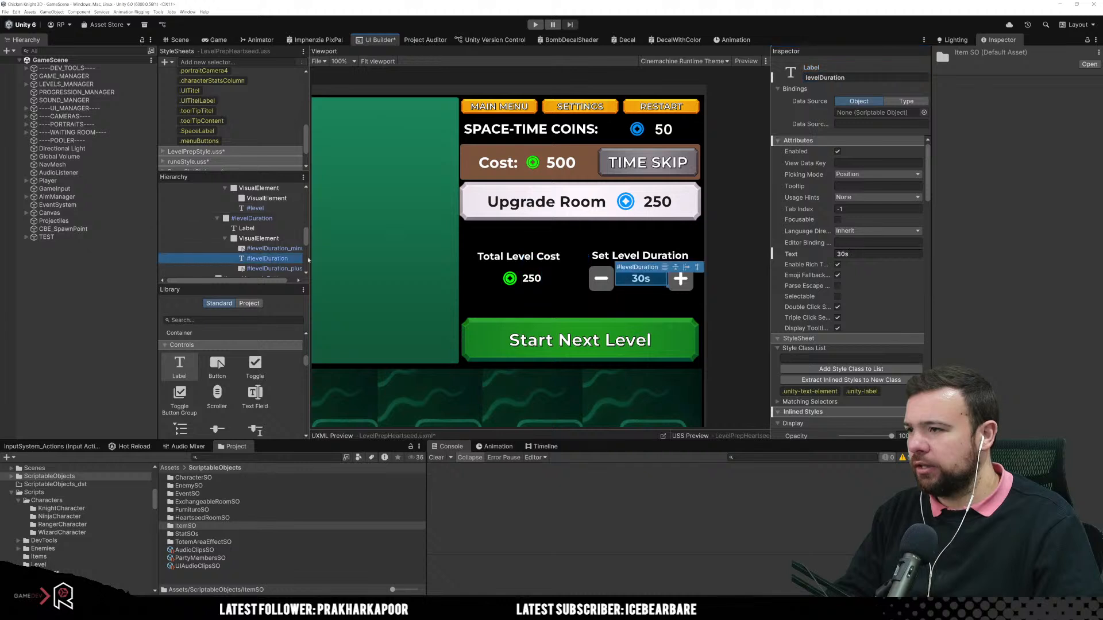
pyautogui.click(869, 76)
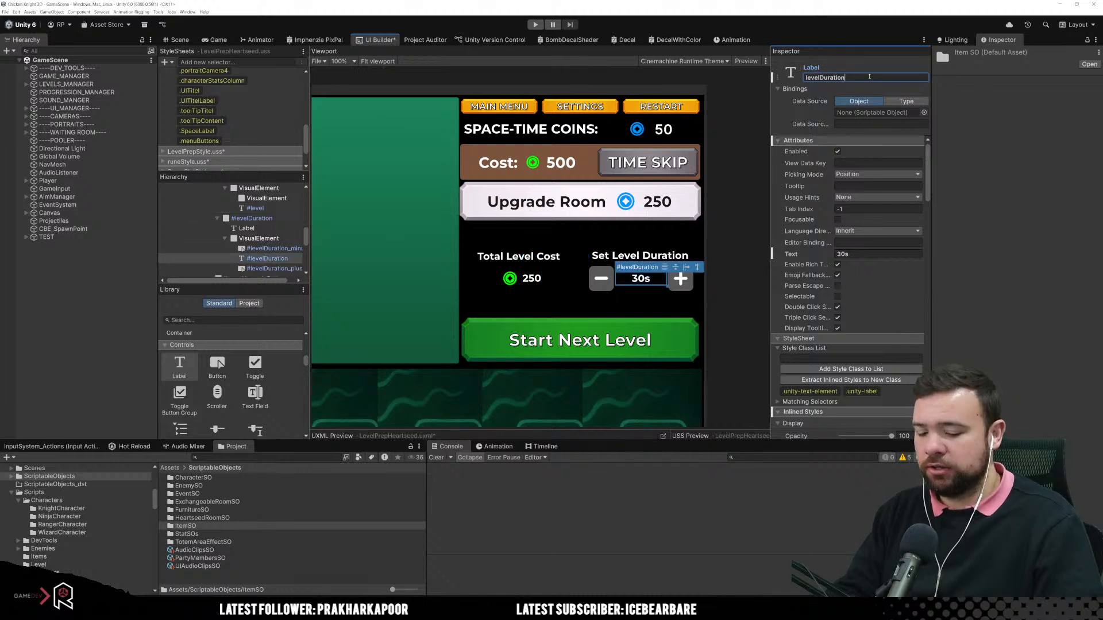
pyautogui.write('Label')
pyautogui.press('Return')
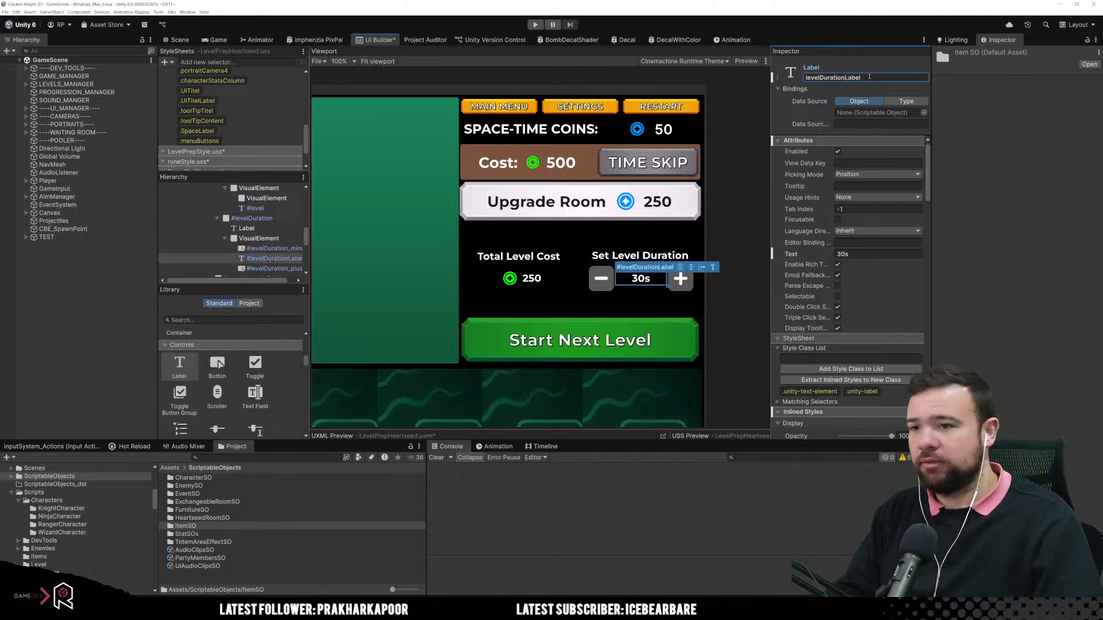
# Step: Extend the name of the 250 label beneath Total Level Cost to levelCostLab
pyautogui.click(532, 278)
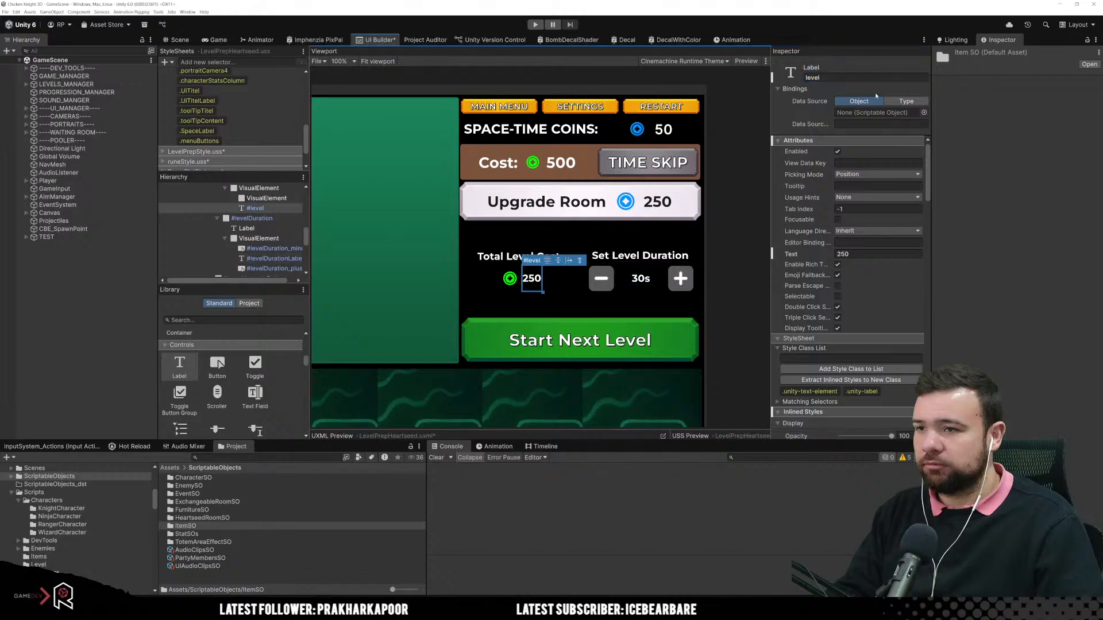
pyautogui.click(853, 78)
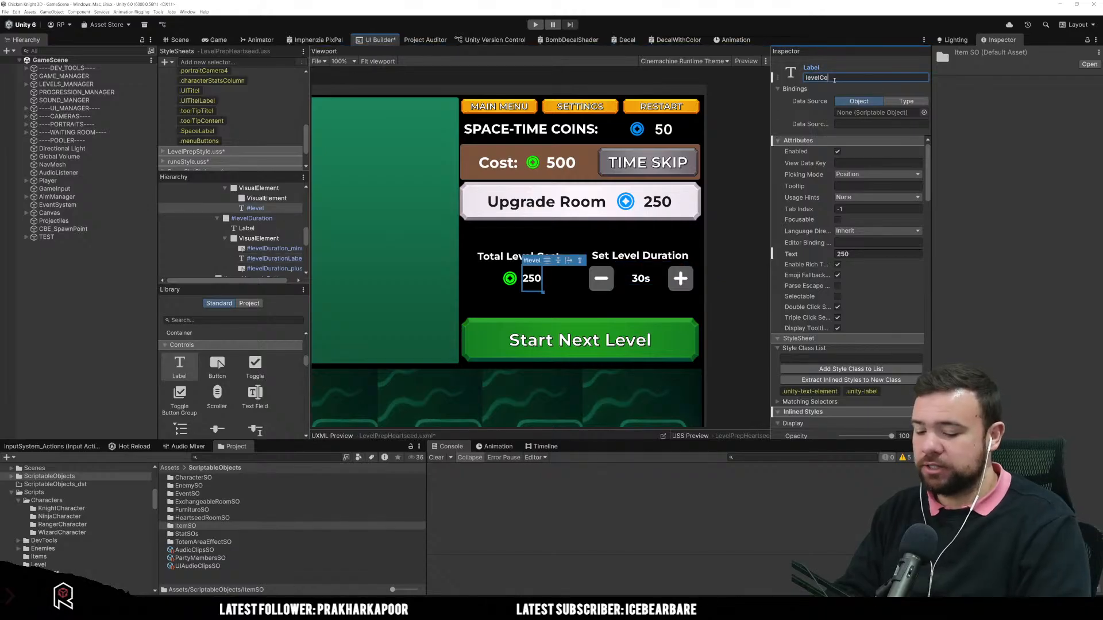
pyautogui.write('CostLab')
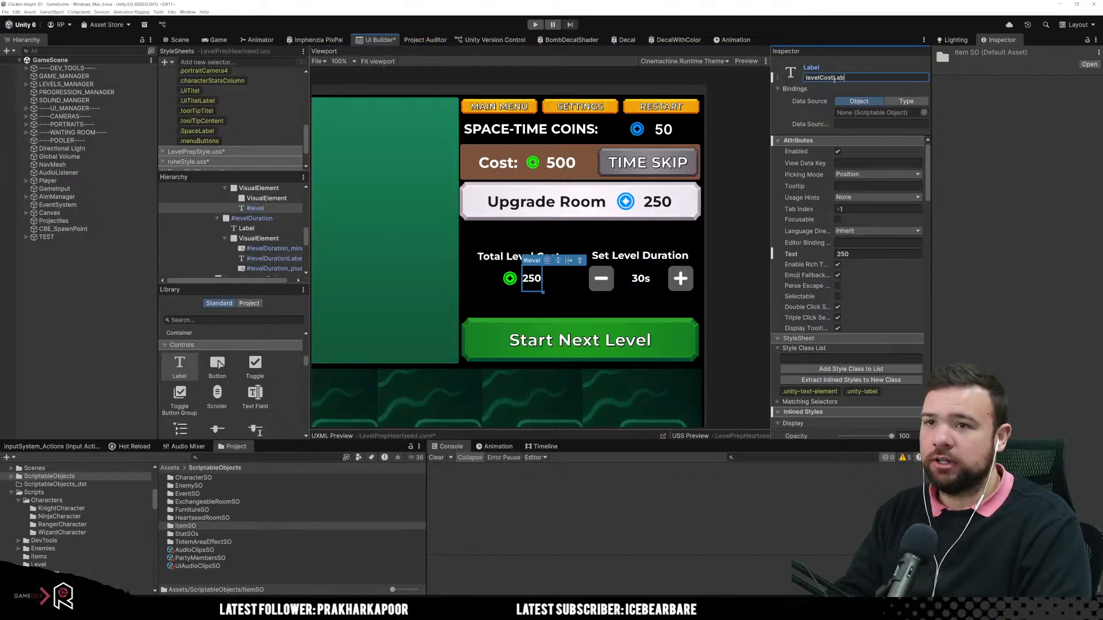